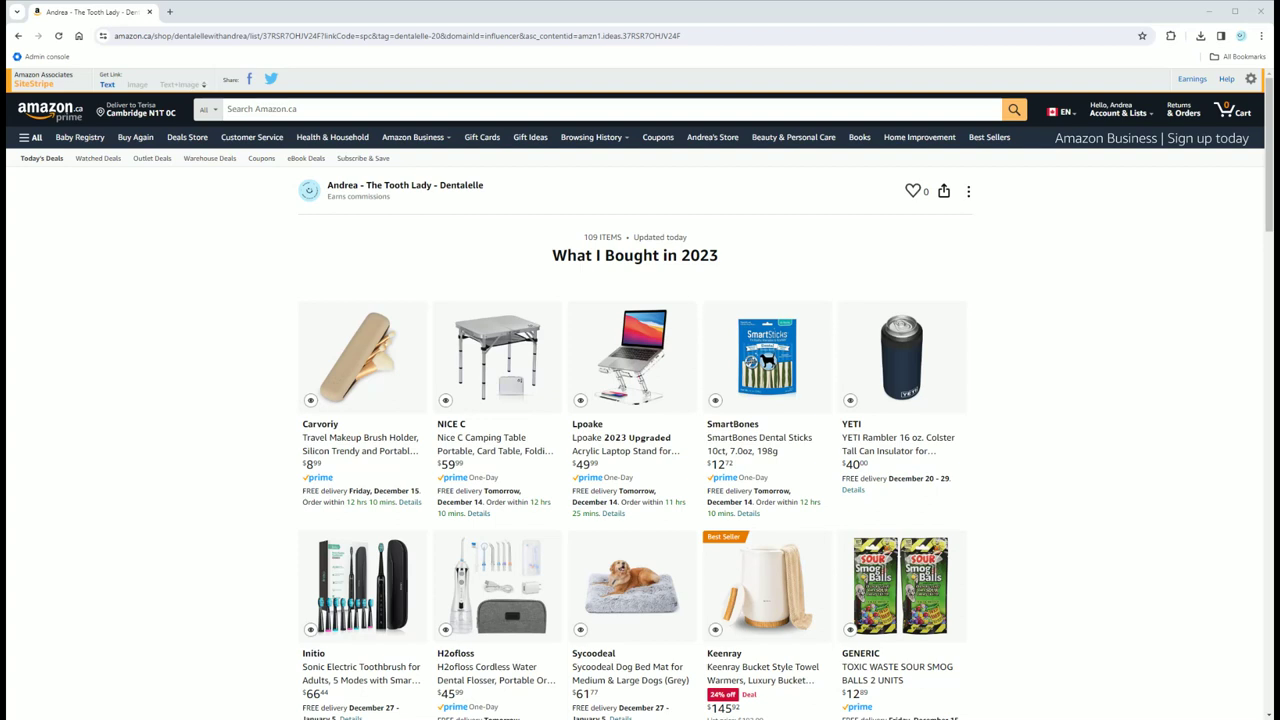
scroll(455, 427, "down", 1)
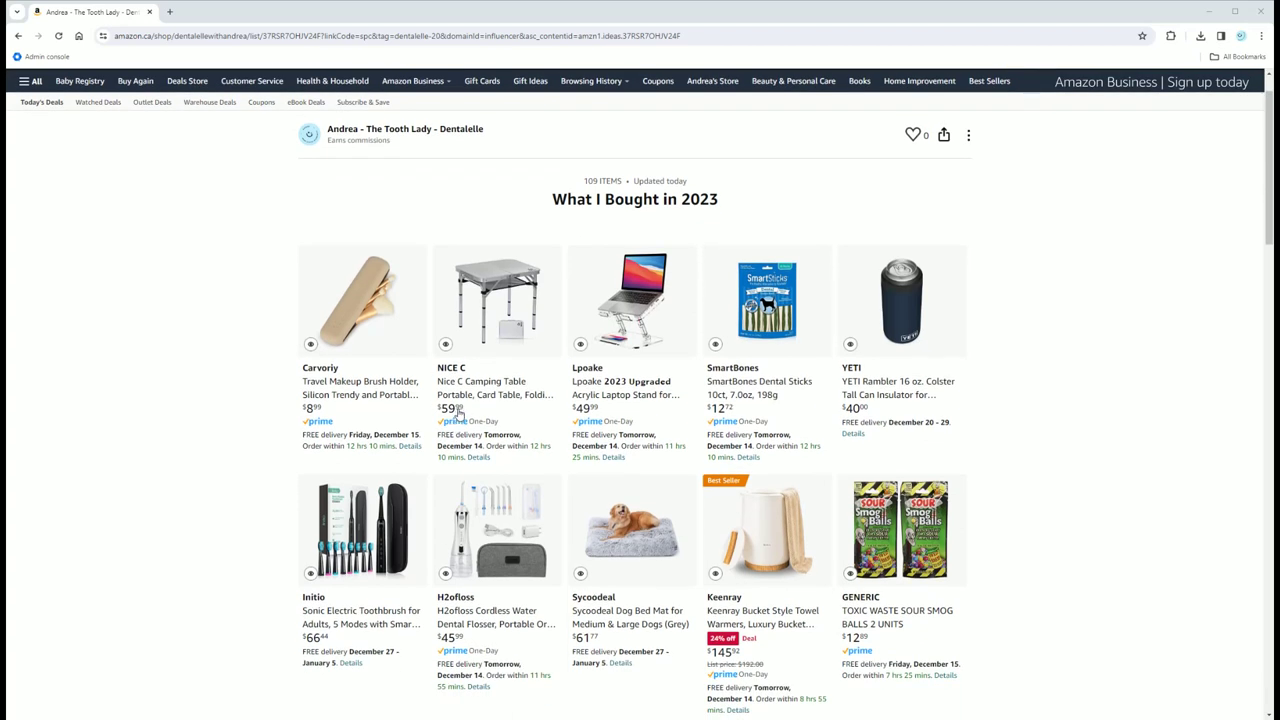
scroll(643, 388, "down", 1)
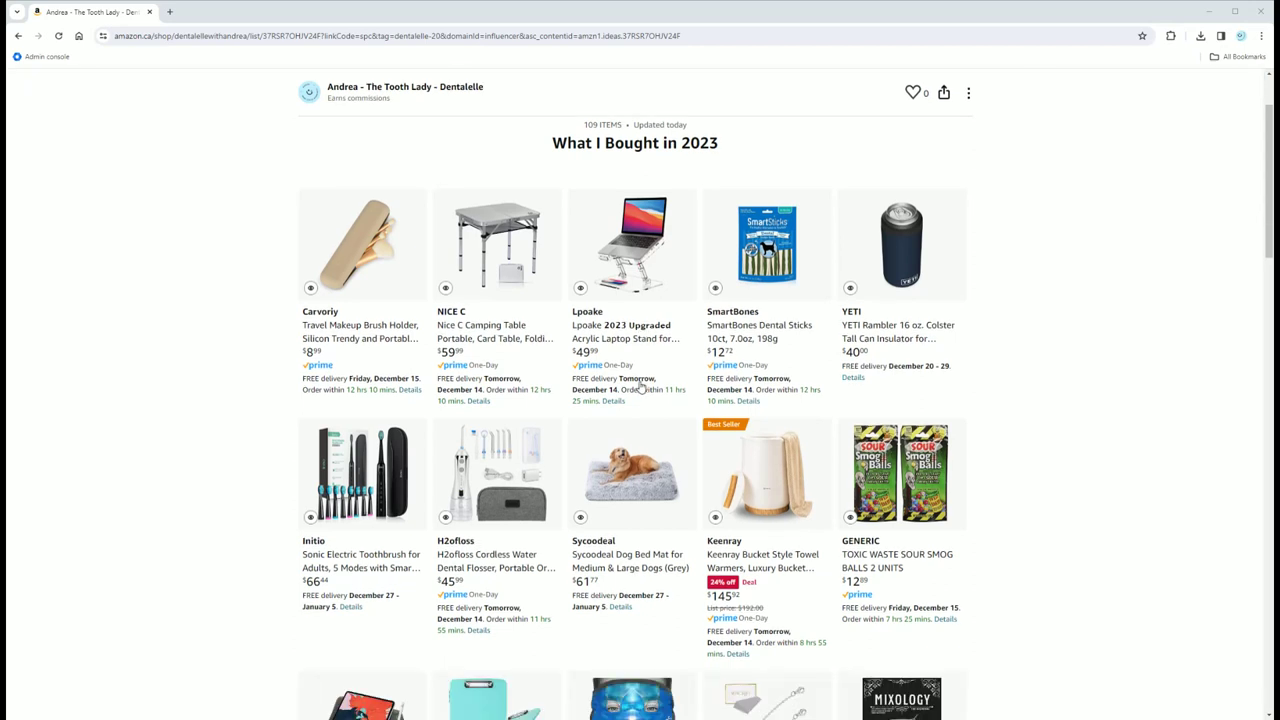
scroll(667, 399, "down", 2)
scroll(677, 397, "down", 3)
scroll(677, 397, "down", 2)
scroll(675, 397, "down", 2)
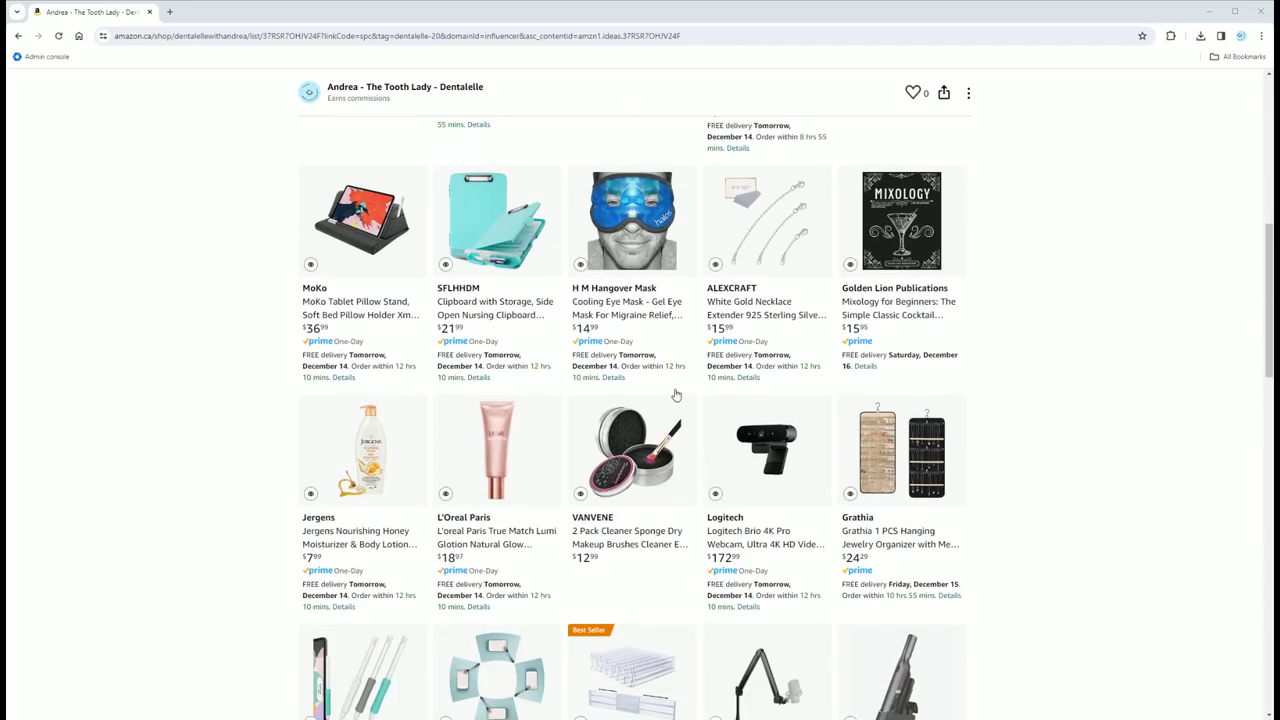
scroll(676, 396, "down", 2)
scroll(676, 400, "down", 2)
scroll(676, 408, "down", 2)
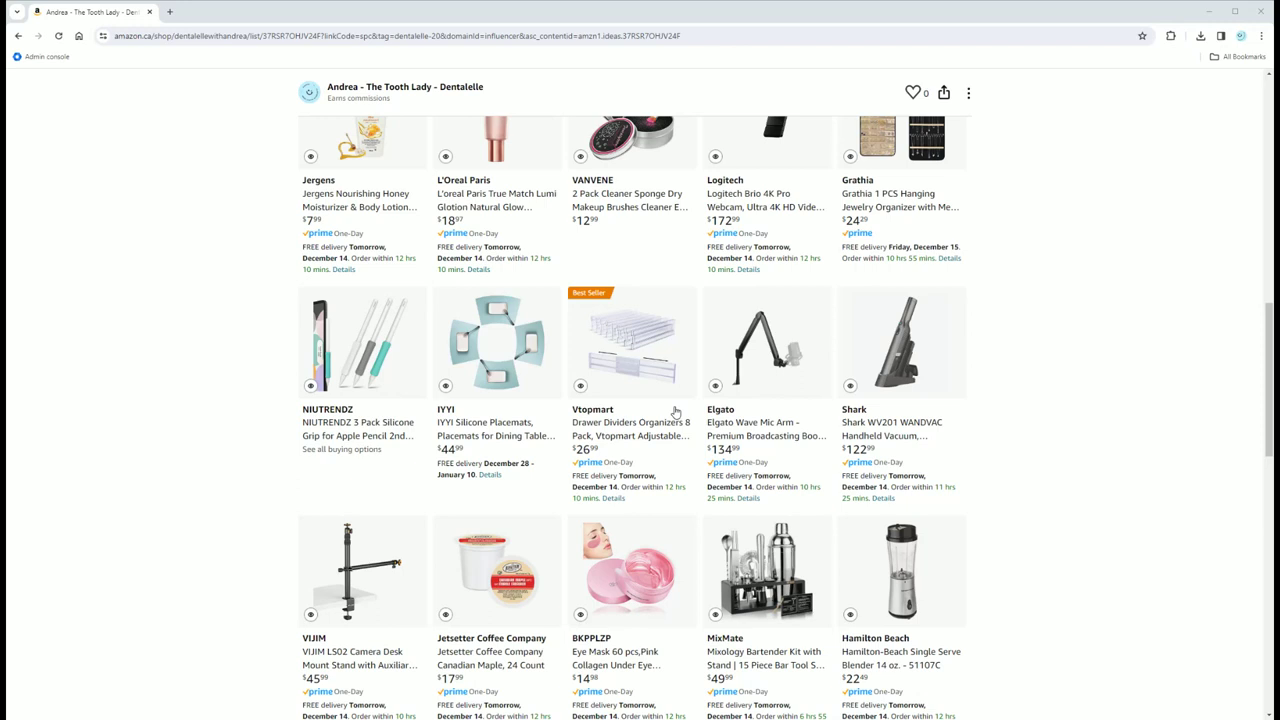
scroll(677, 411, "down", 2)
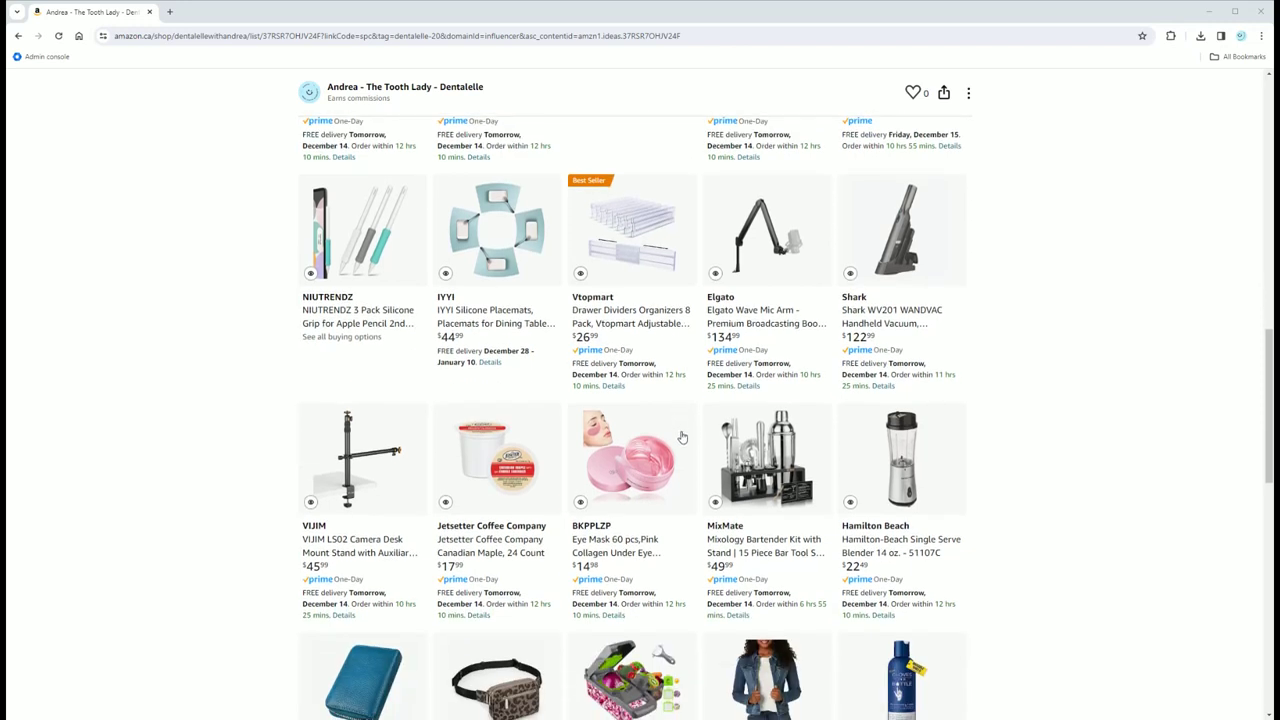
scroll(680, 430, "down", 4)
scroll(680, 437, "down", 4)
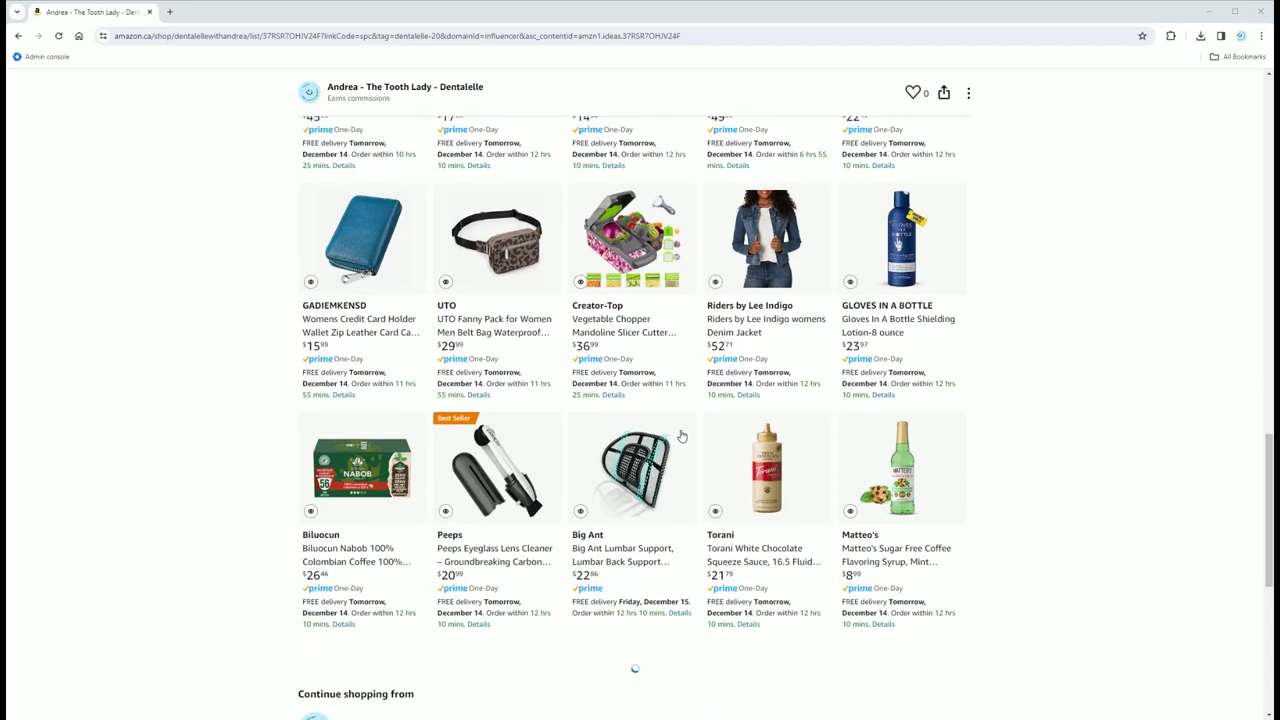
scroll(764, 593, "down", 4)
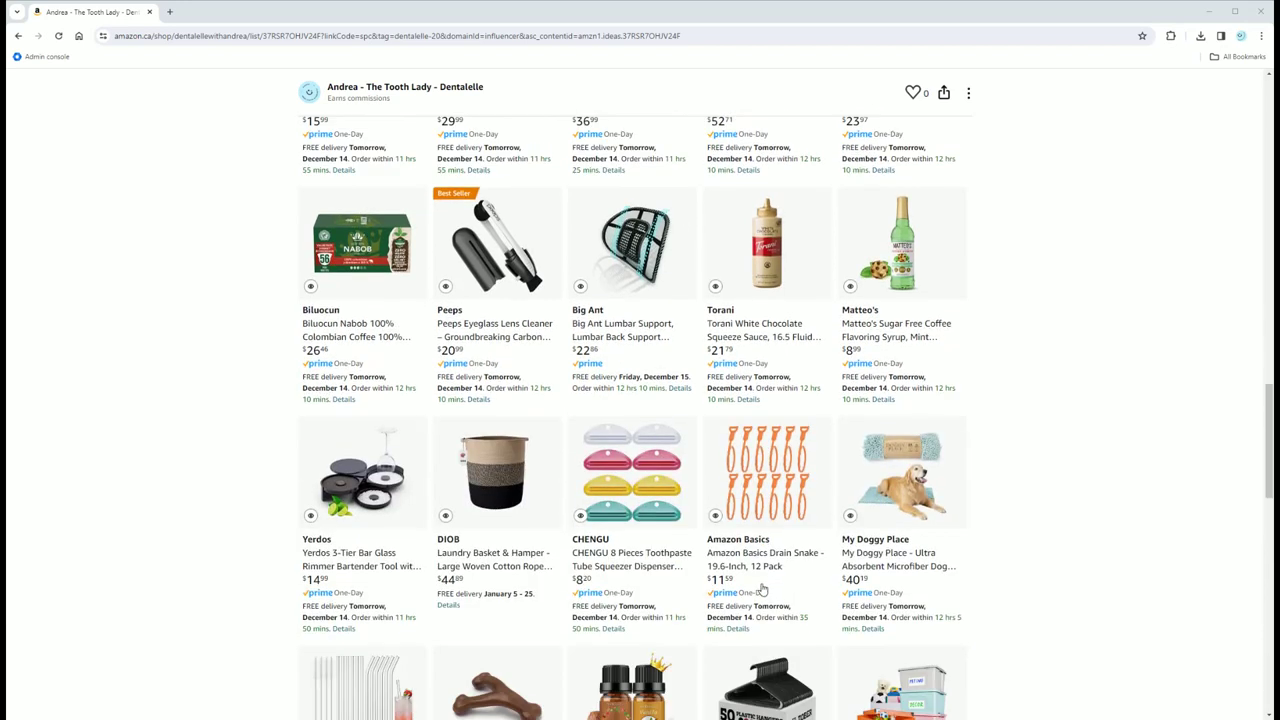
scroll(758, 583, "down", 3)
scroll(762, 570, "down", 3)
left_click_drag(1271, 494, 1270, 529)
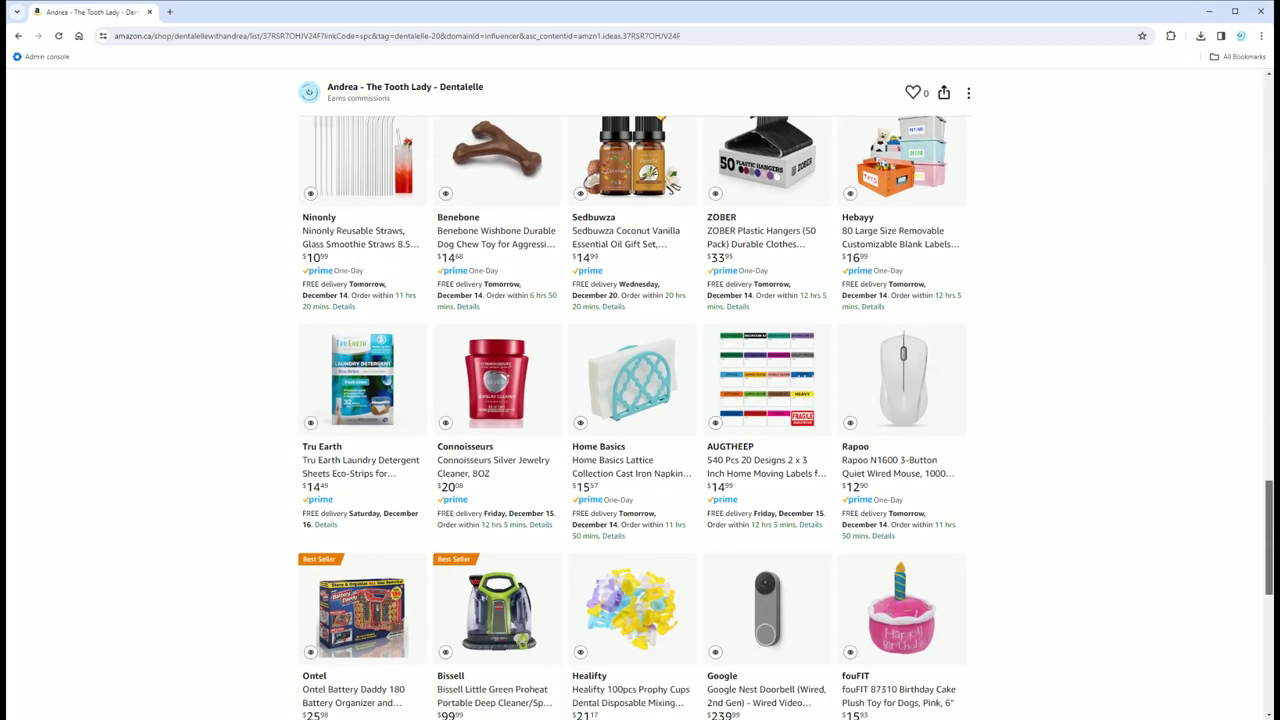
scroll(757, 376, "down", 3)
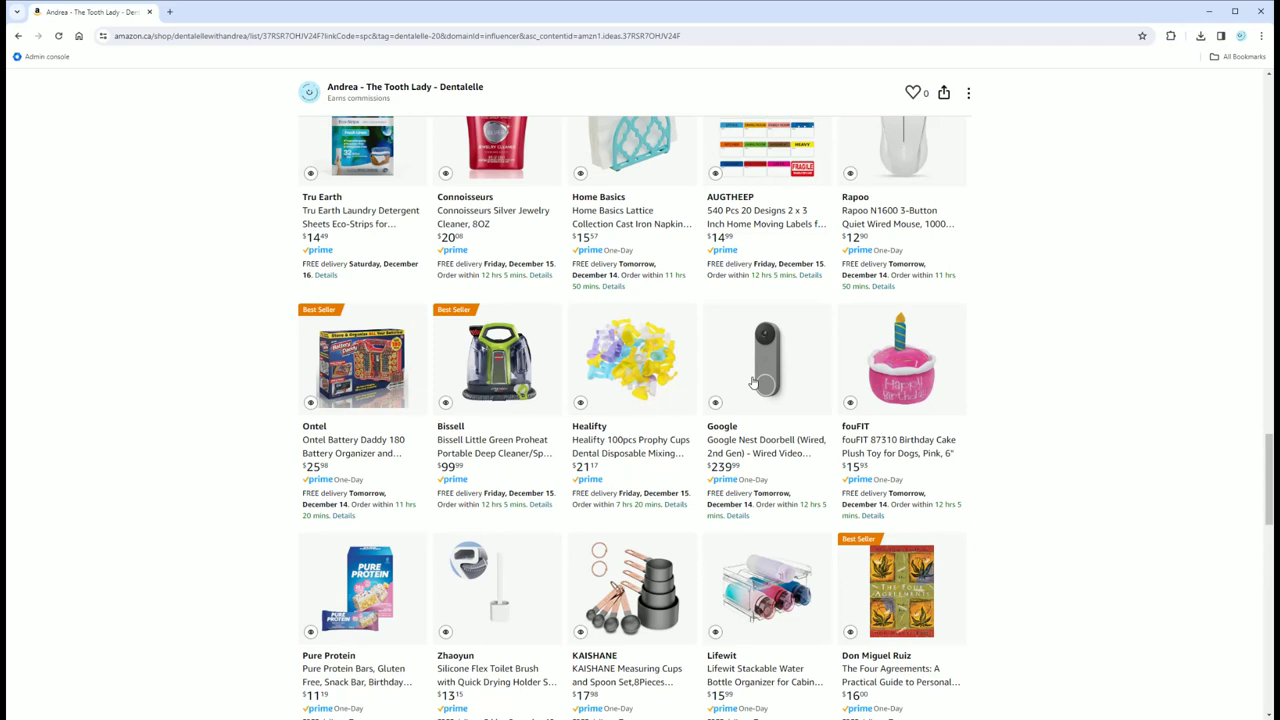
Step: Open the Google Nest Doorbell product page in a new tab and return to the storefront list
left_click(753, 381)
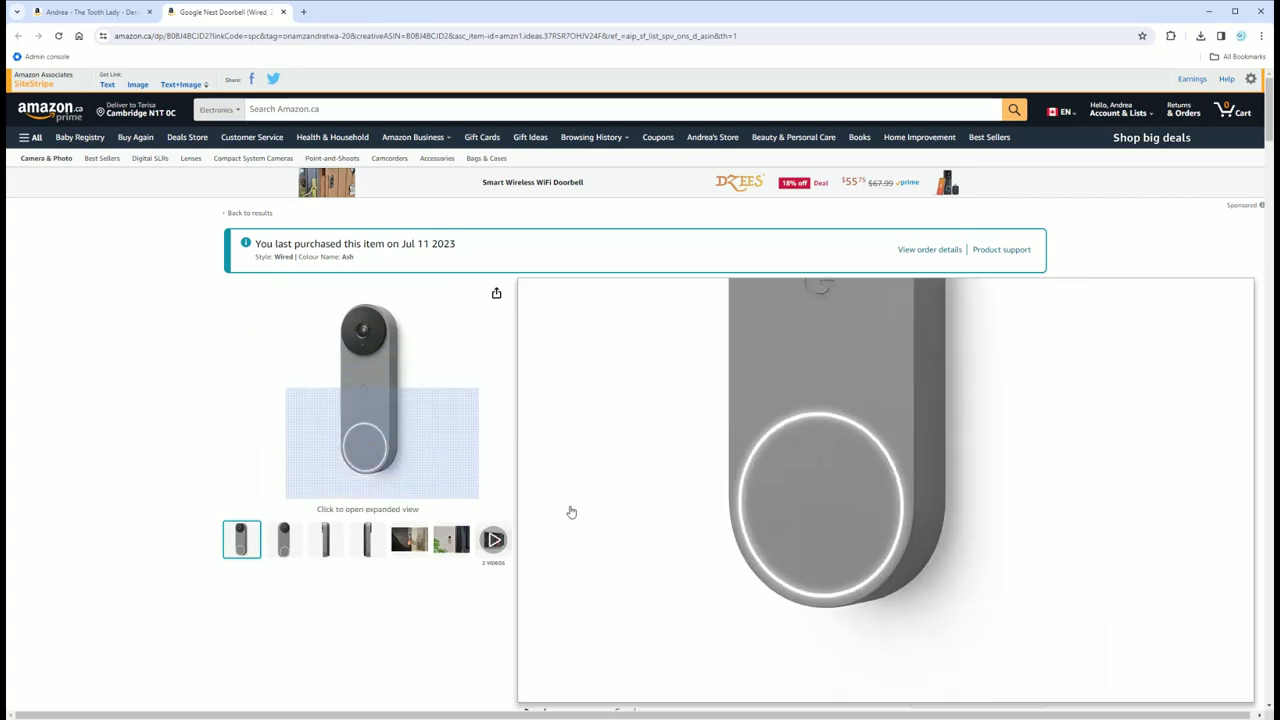
left_click(115, 12)
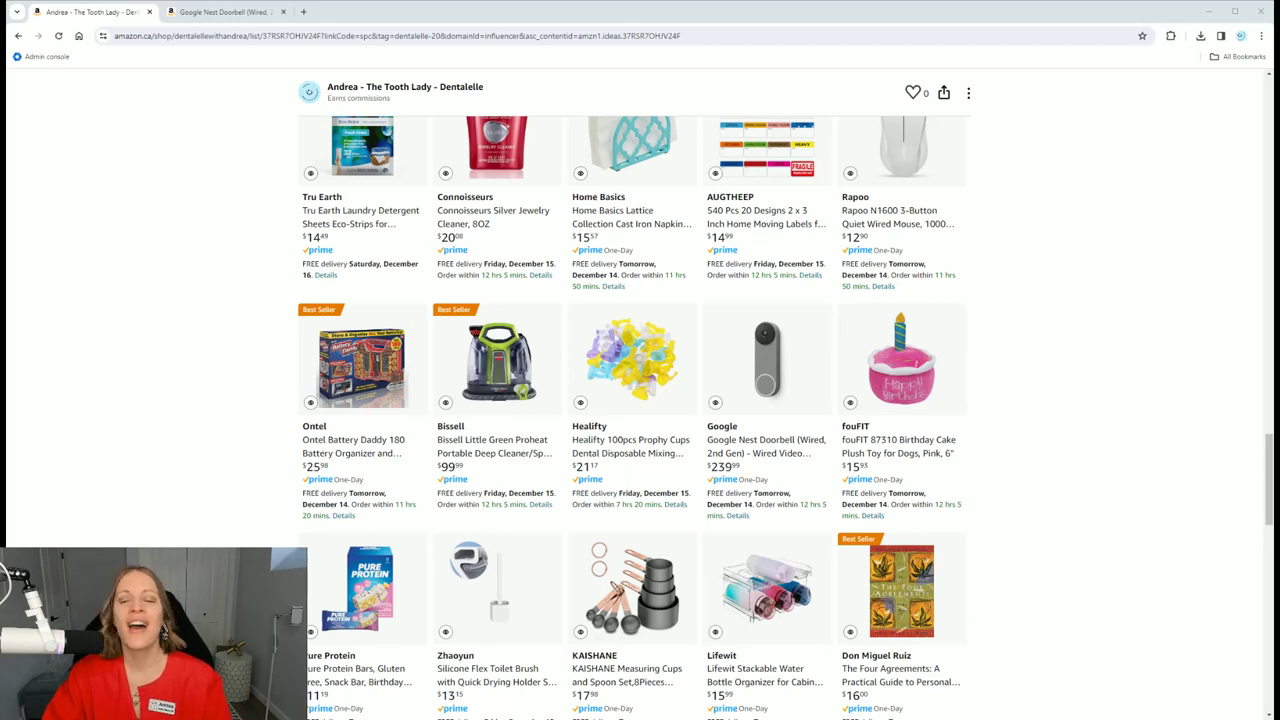
scroll(566, 505, "up", 5)
scroll(566, 508, "up", 5)
scroll(570, 512, "up", 5)
scroll(578, 518, "up", 5)
scroll(584, 522, "up", 5)
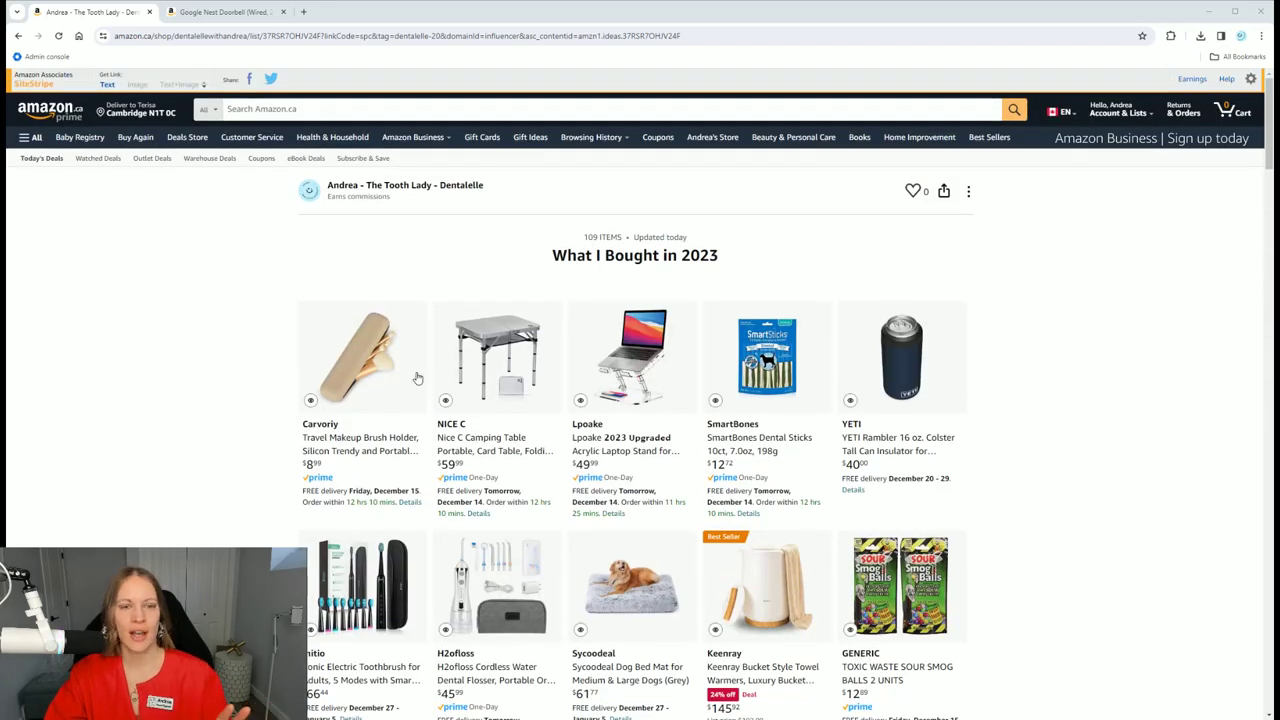
Step: Open the Carvoriy travel makeup brush holder ($8.99) in a new tab
left_click(351, 373)
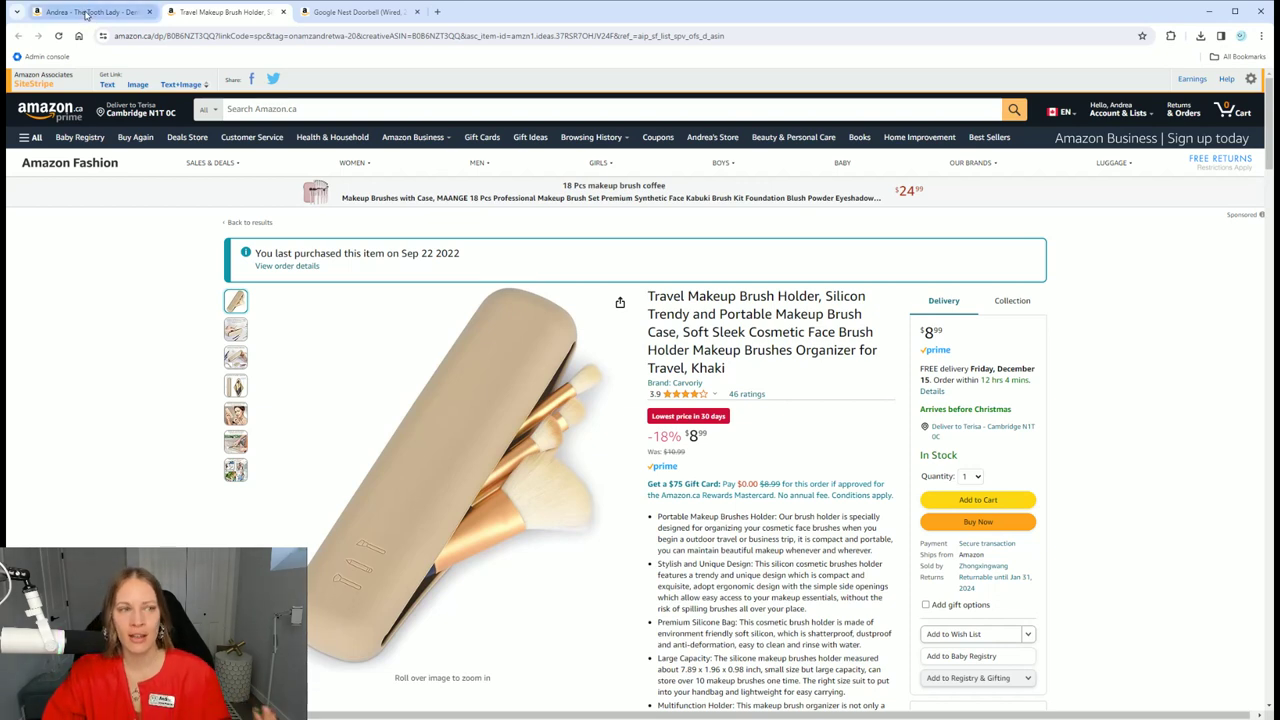
Step: From the storefront list, open the Nice C camping table ($59.99, Small) in a new tab
left_click(87, 14)
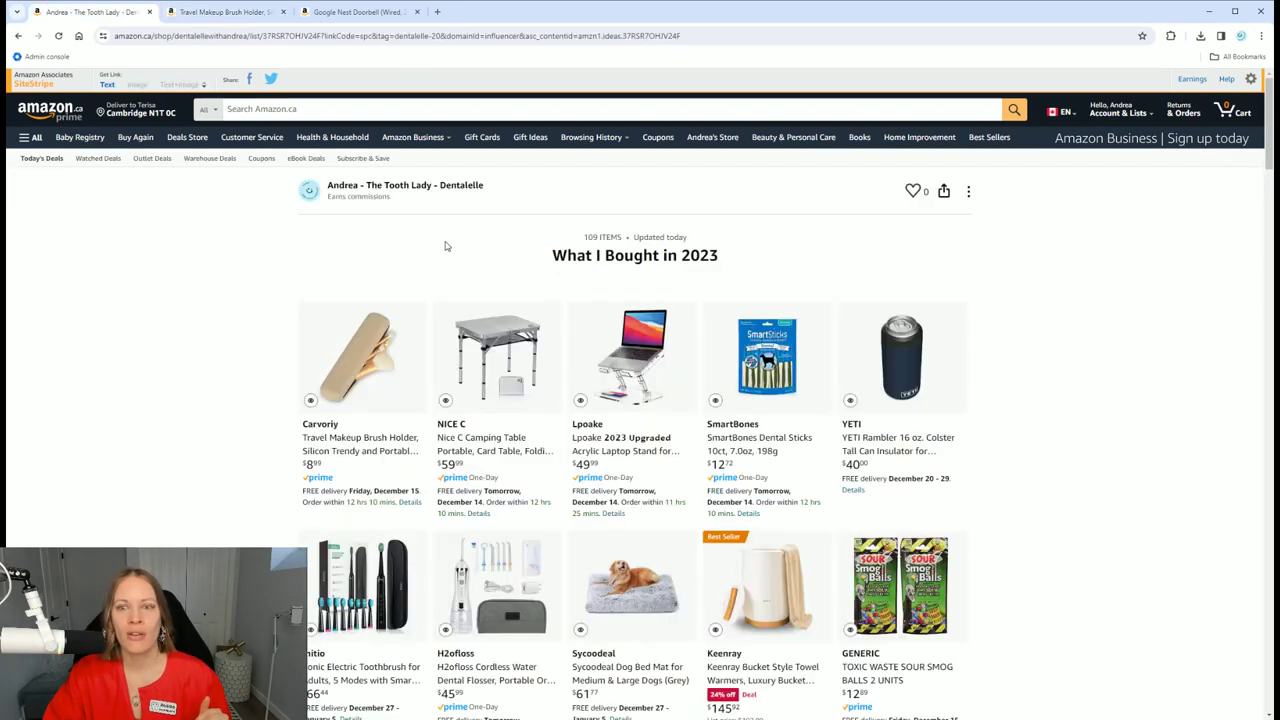
left_click(501, 343)
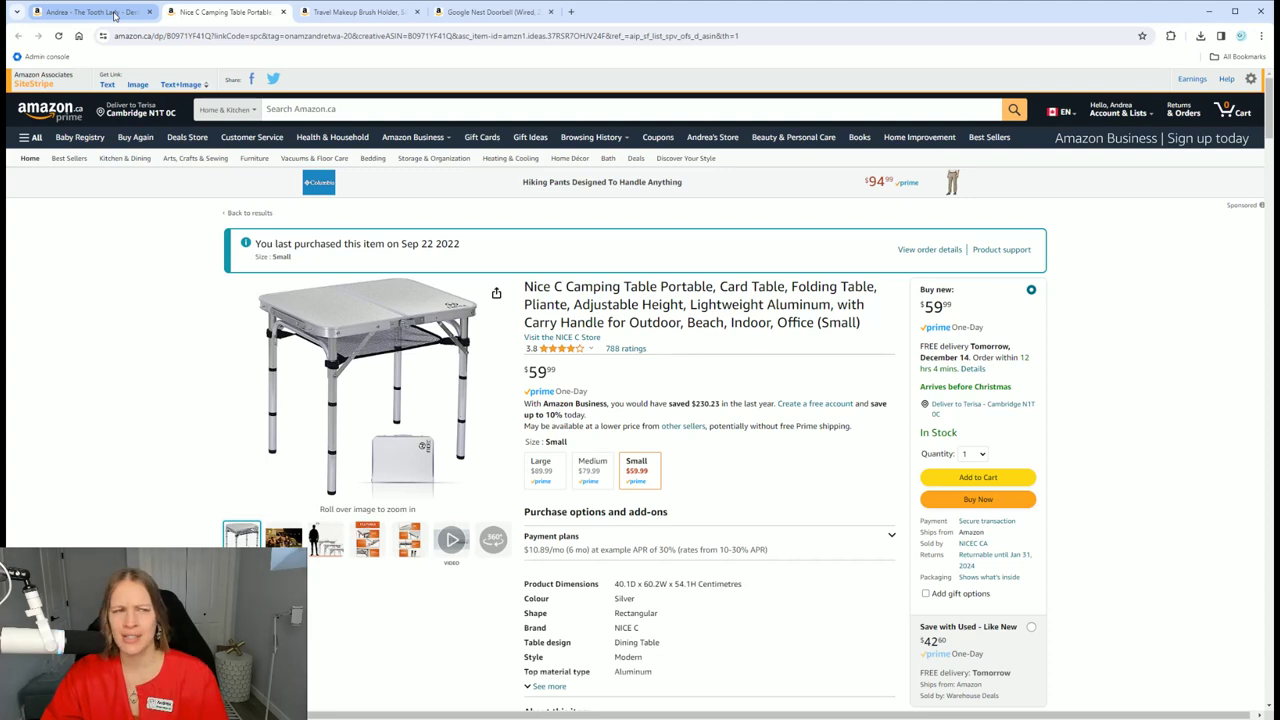
Step: Open the Lpoake acrylic laptop stand ($49.99) in a new tab and return to the list
left_click(115, 15)
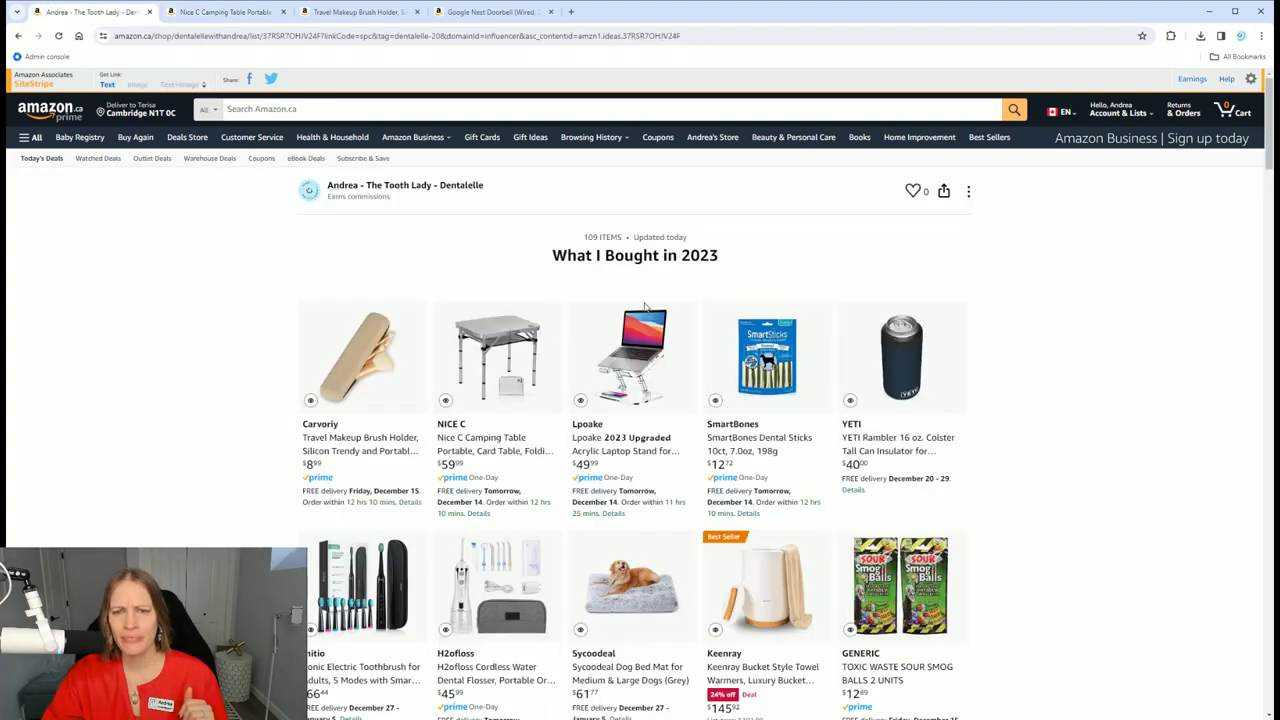
left_click(631, 370)
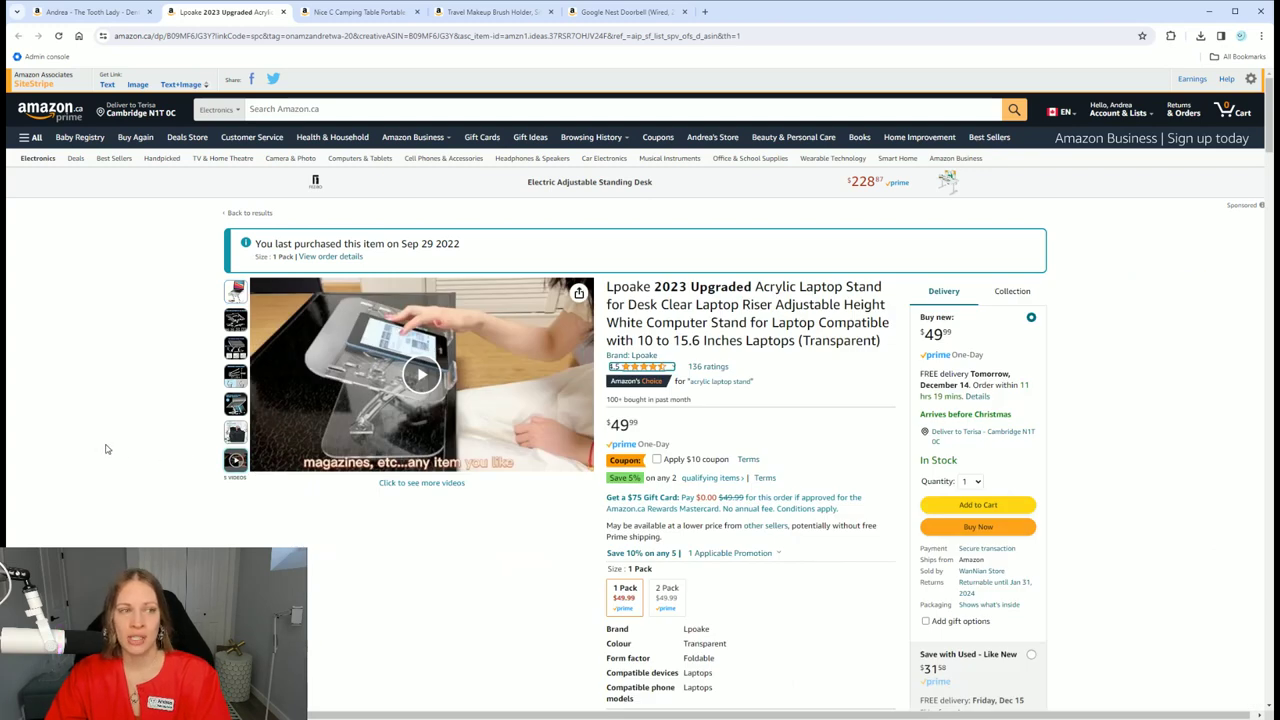
left_click(90, 12)
scroll(775, 310, "down", 1)
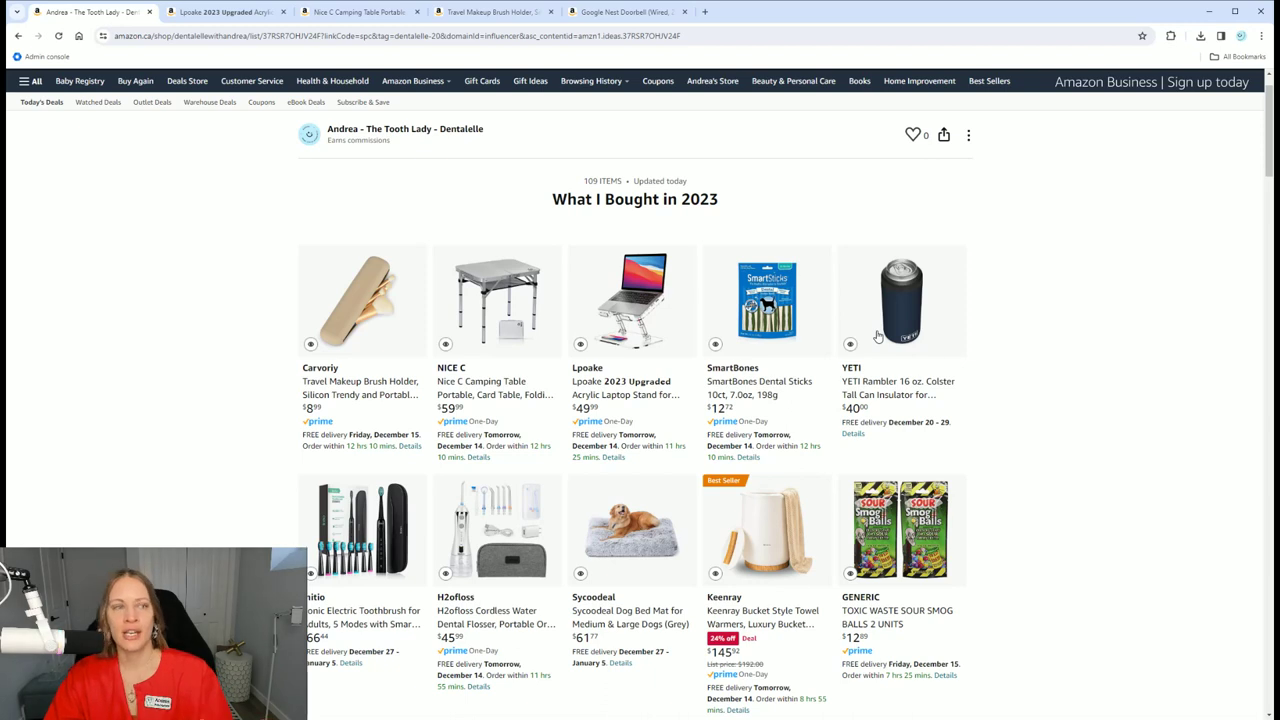
scroll(879, 368, "down", 2)
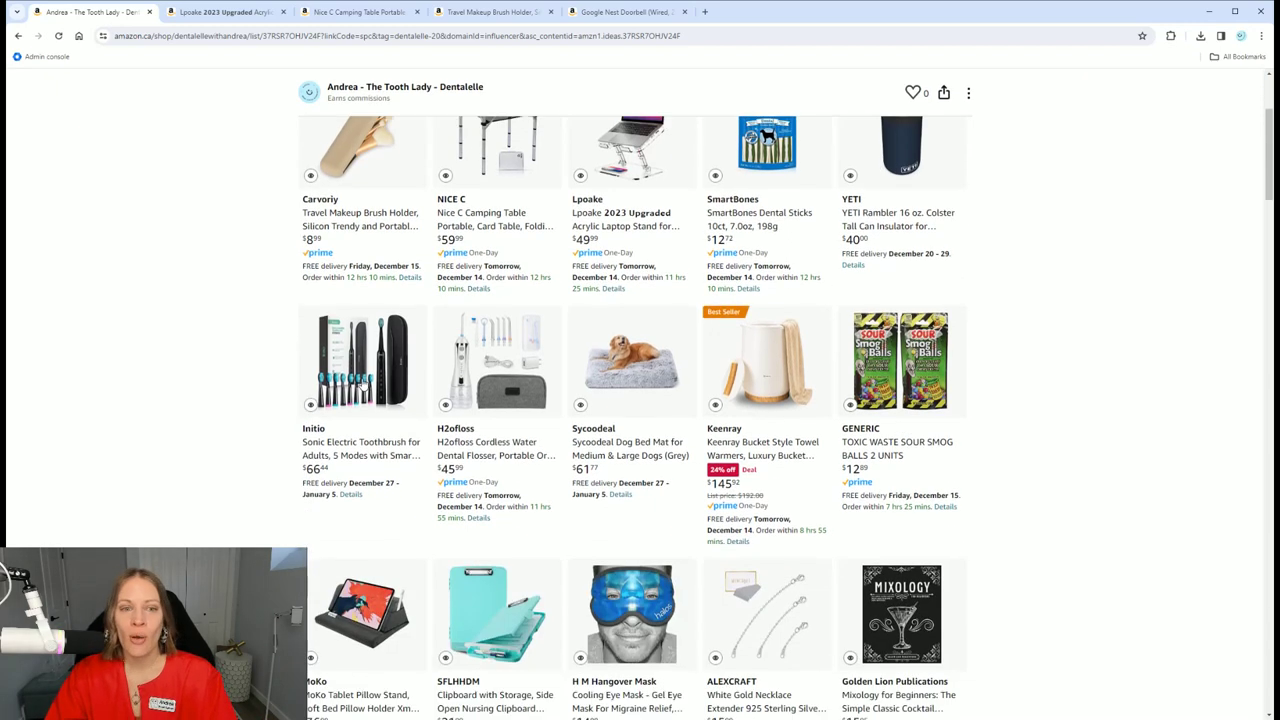
Step: Open the Initio sonic electric toothbrush ($67.56) in a new tab
left_click(361, 379)
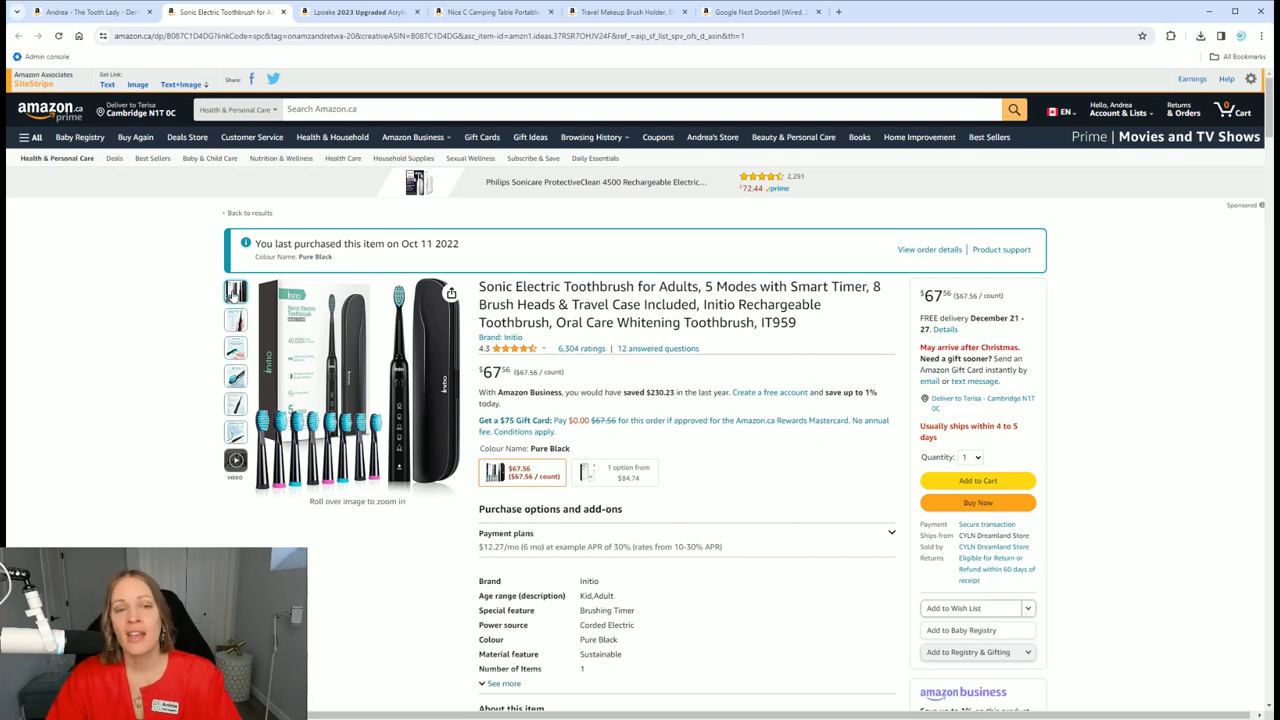
Step: From the storefront list, open the H2ofloss cordless water flosser ($45.99) in a new tab
left_click(90, 12)
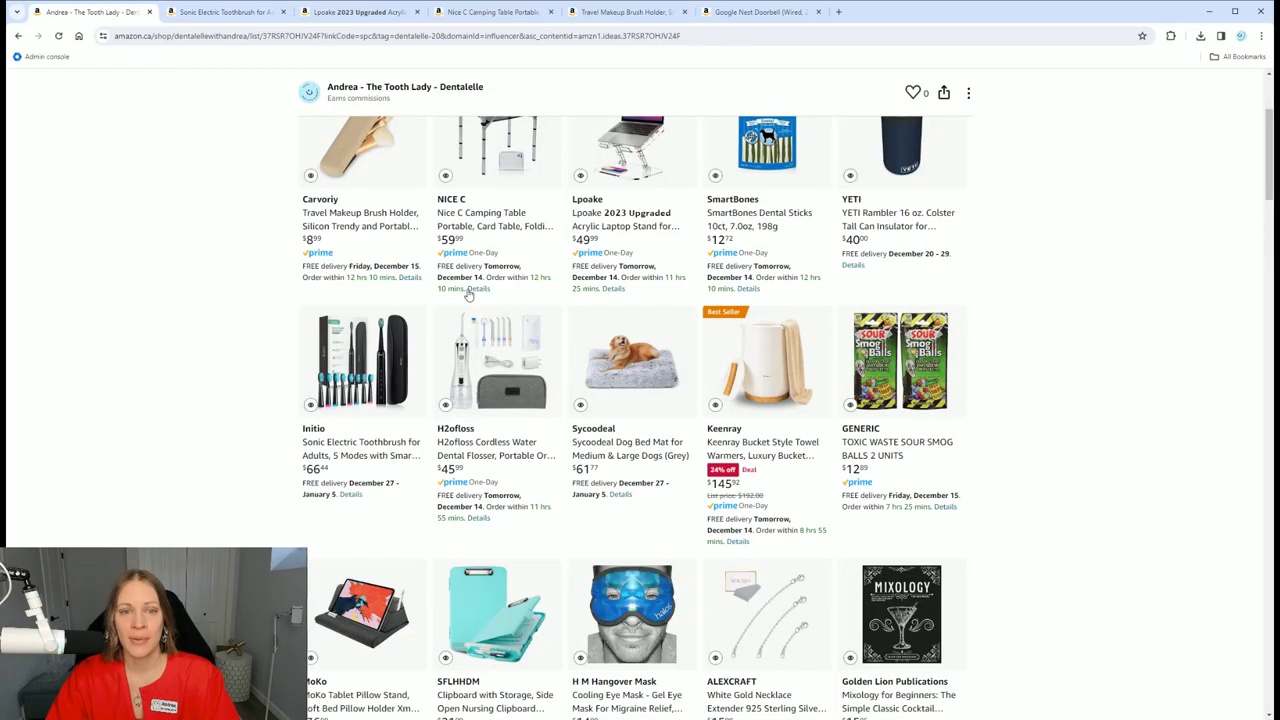
left_click(493, 348)
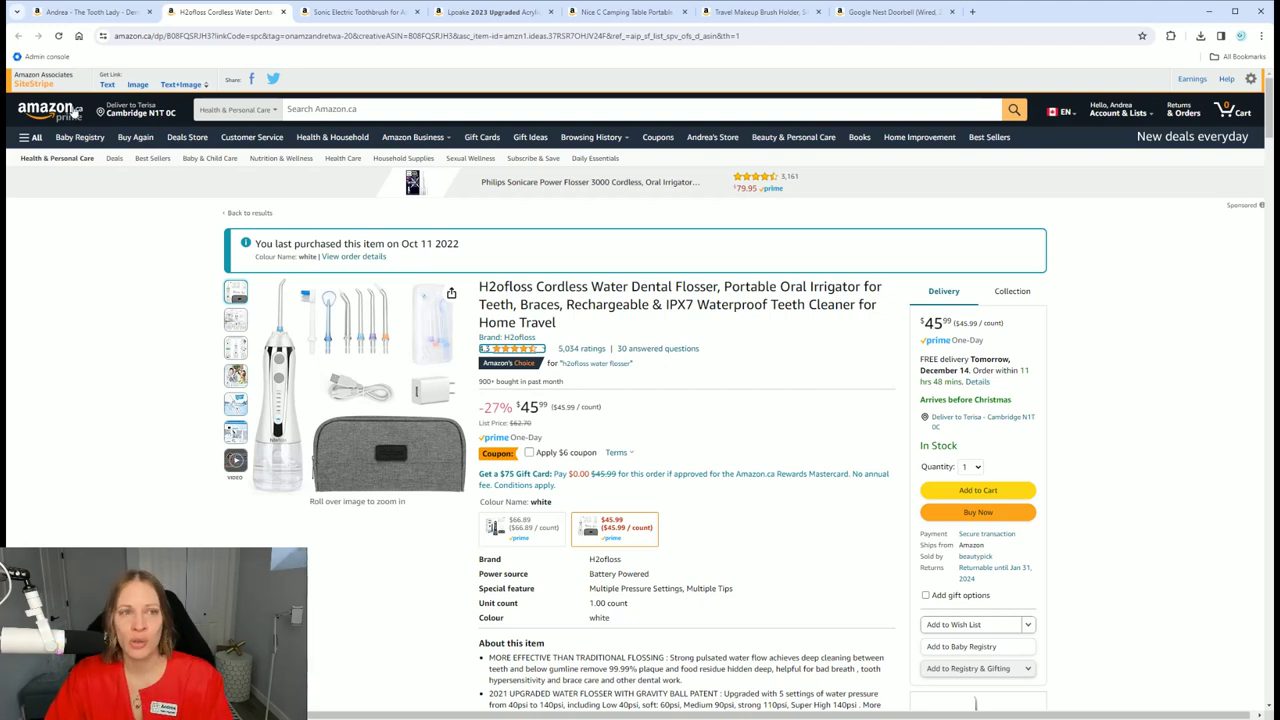
Step: From the storefront list, open the grey Sycoodeal dog bed mat ($61.77) in a new tab
left_click(93, 15)
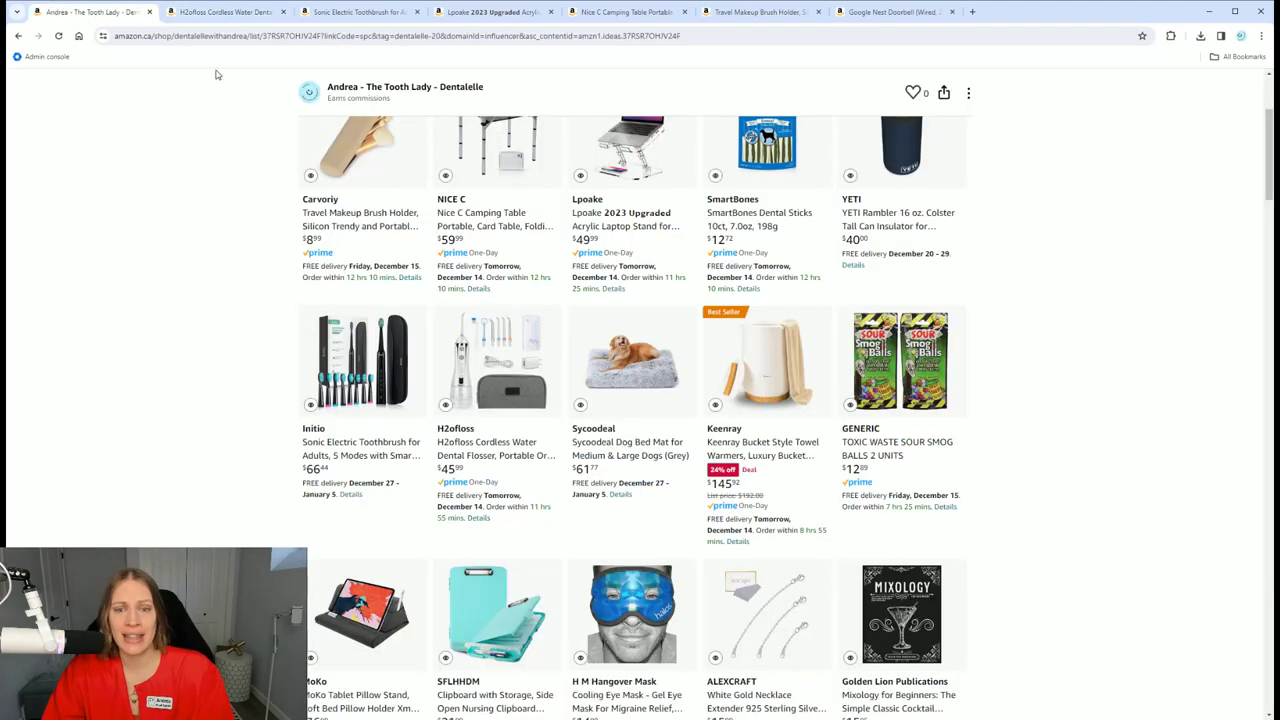
left_click(647, 366)
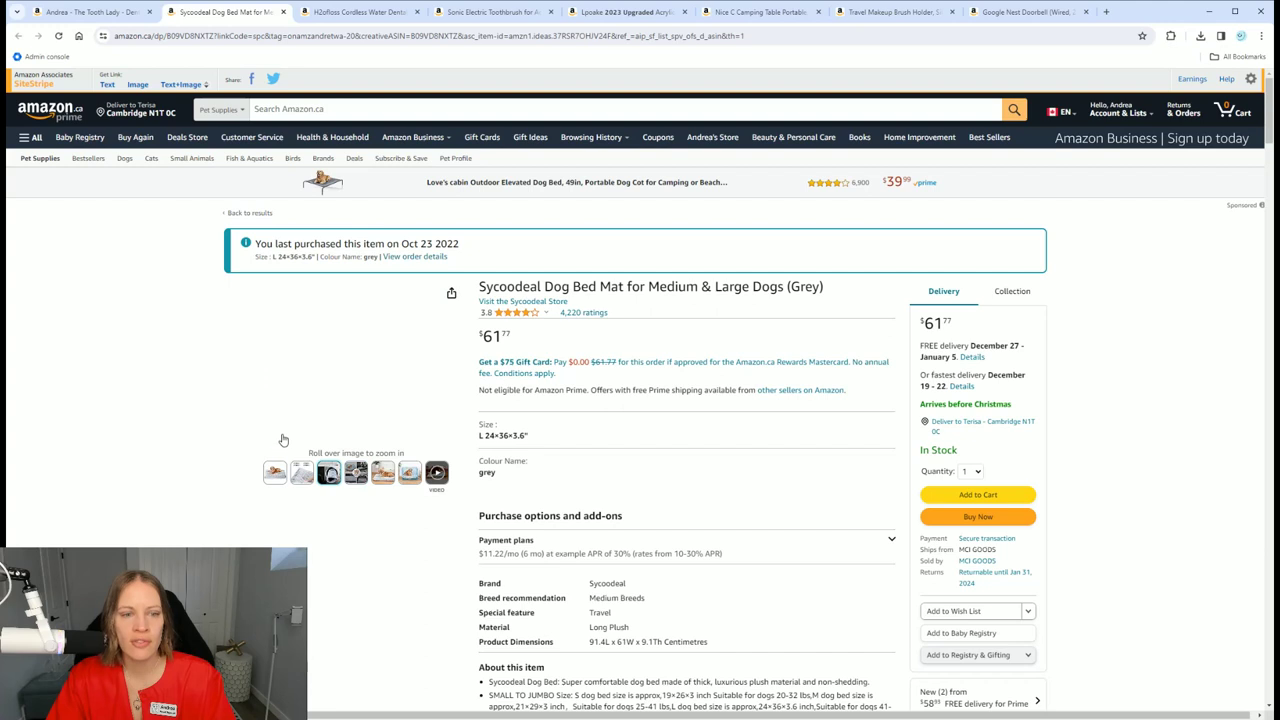
mouse_move(275, 472)
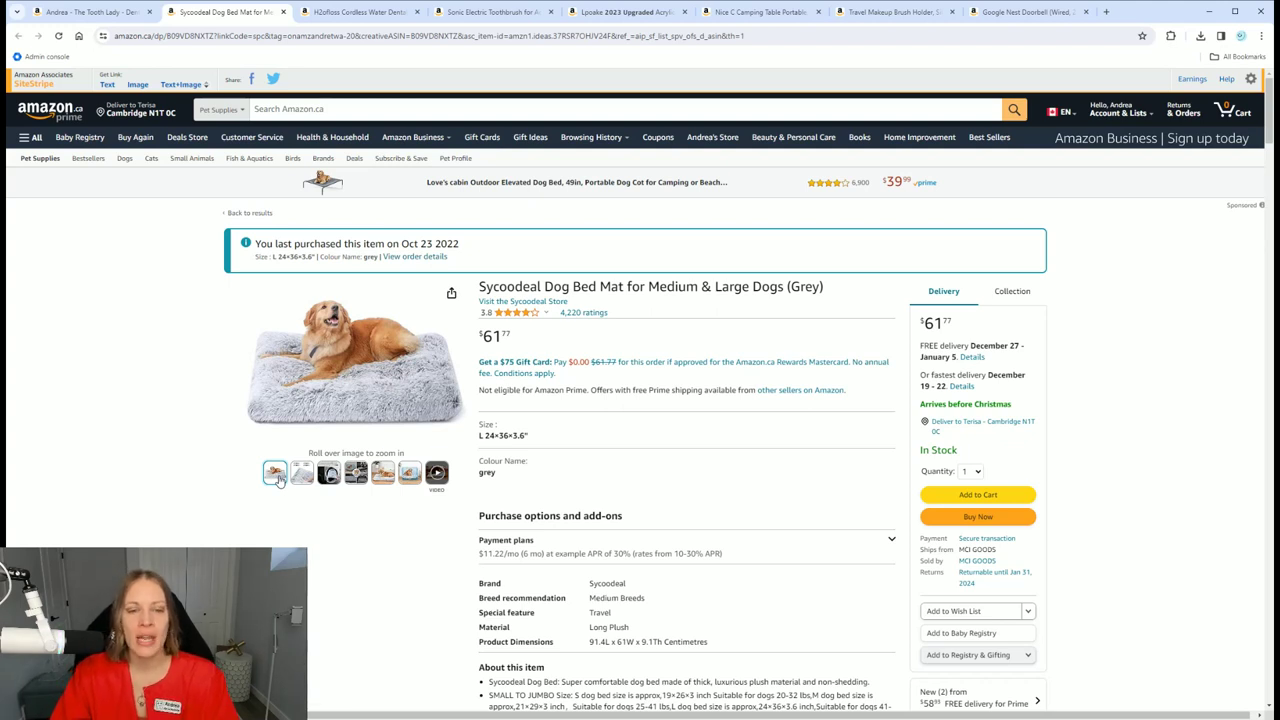
Step: Open the Keenray towel warmer, then the MyHalos cooling gel eye mask ($14.99), in new tabs
left_click(85, 13)
scroll(757, 272, "down", 2)
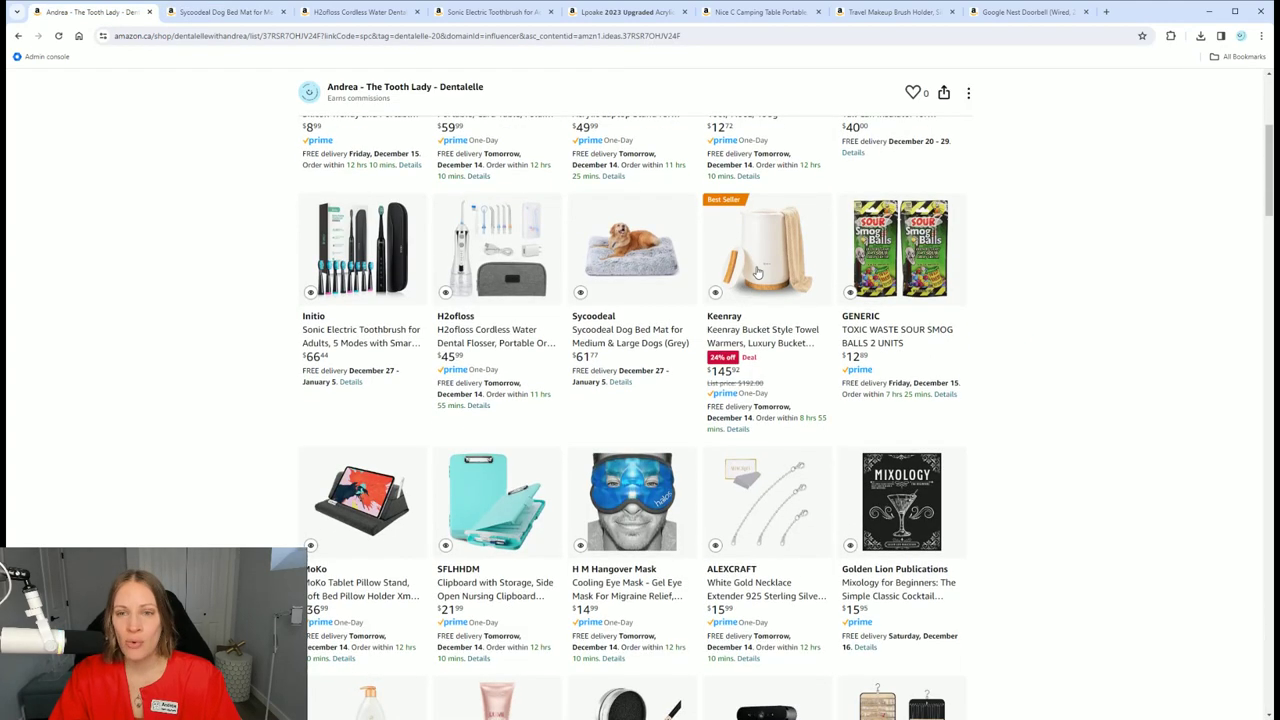
left_click(757, 272)
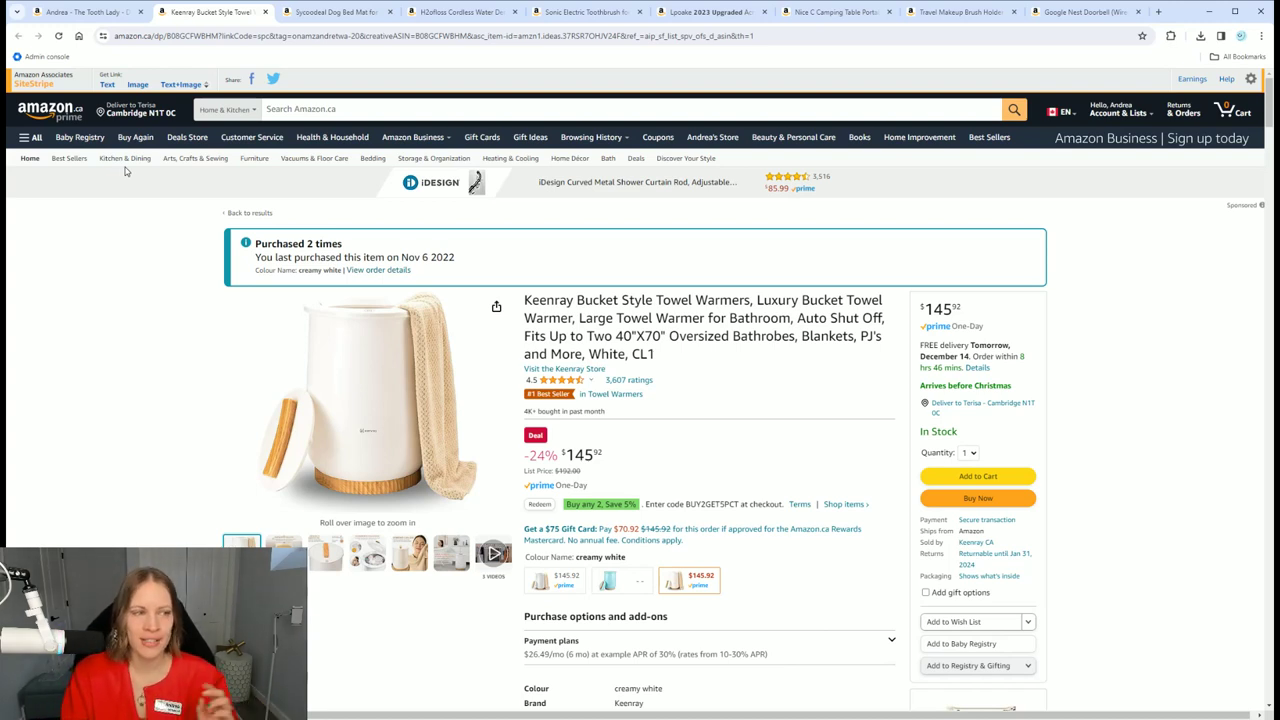
left_click(100, 12)
scroll(620, 390, "down", 2)
left_click(630, 352)
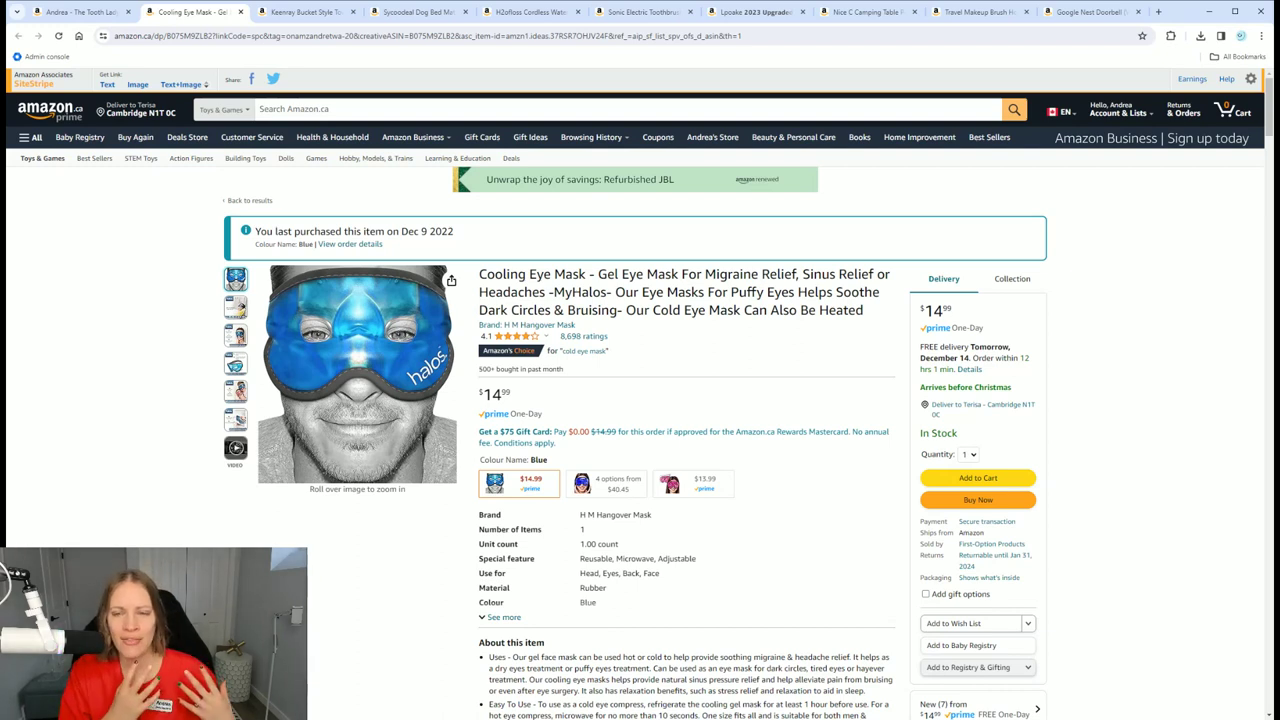
Step: Open the blue-green storage clipboard ($21.99) in a new tab and switch back to the list
left_click(89, 15)
left_click(516, 347)
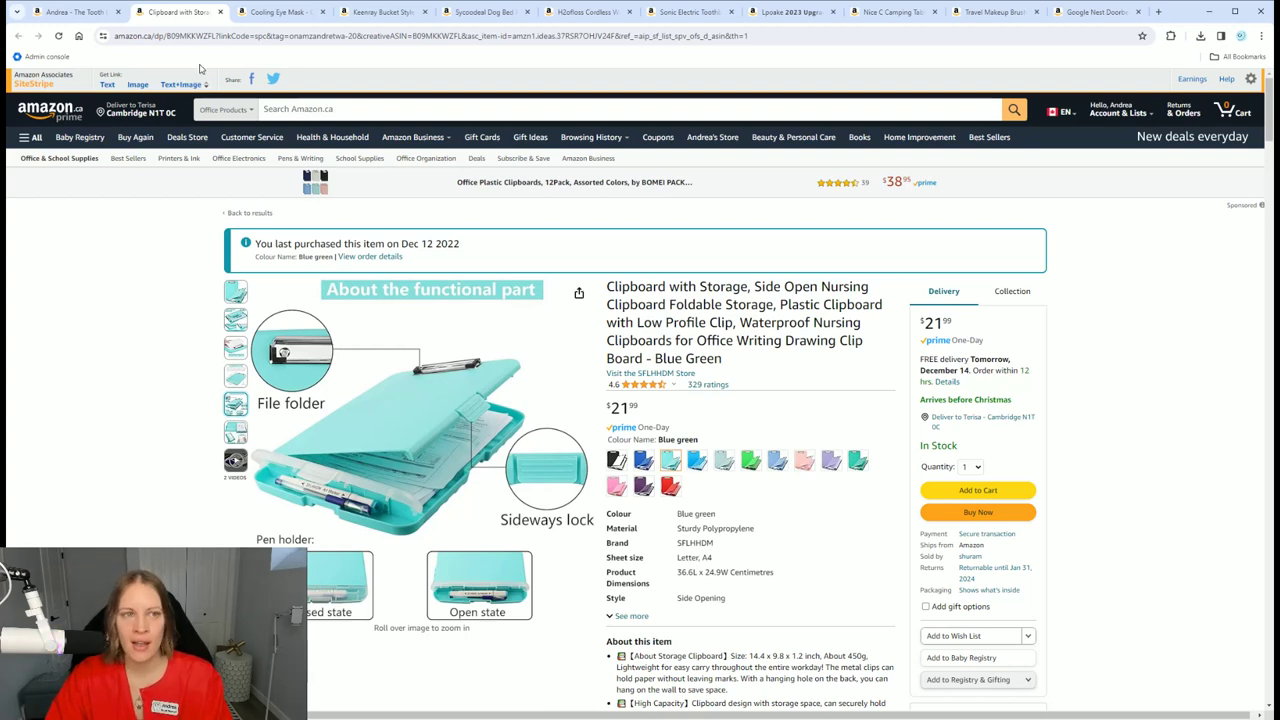
key("ctrl+shift+Tab")
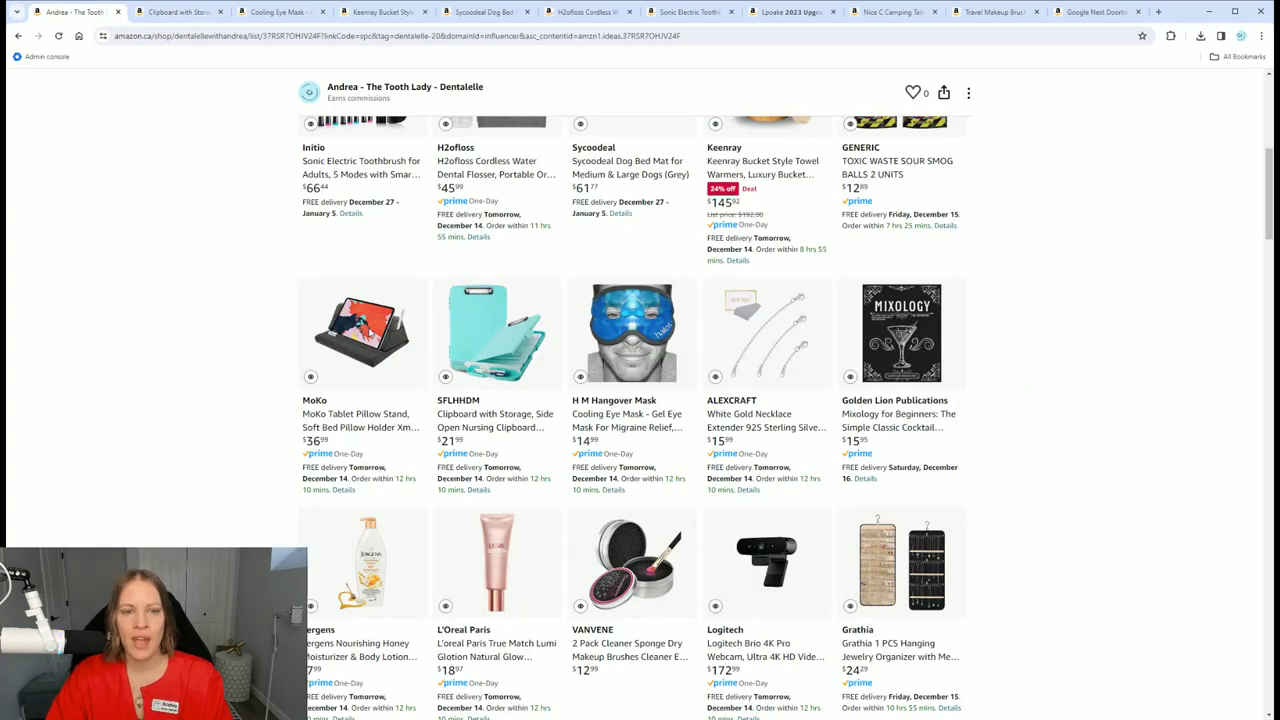
Step: Open the MoKo tablet pillow stand and the ALEXCRAFT white gold necklace extender ($15.99) in new tabs
left_click(372, 333)
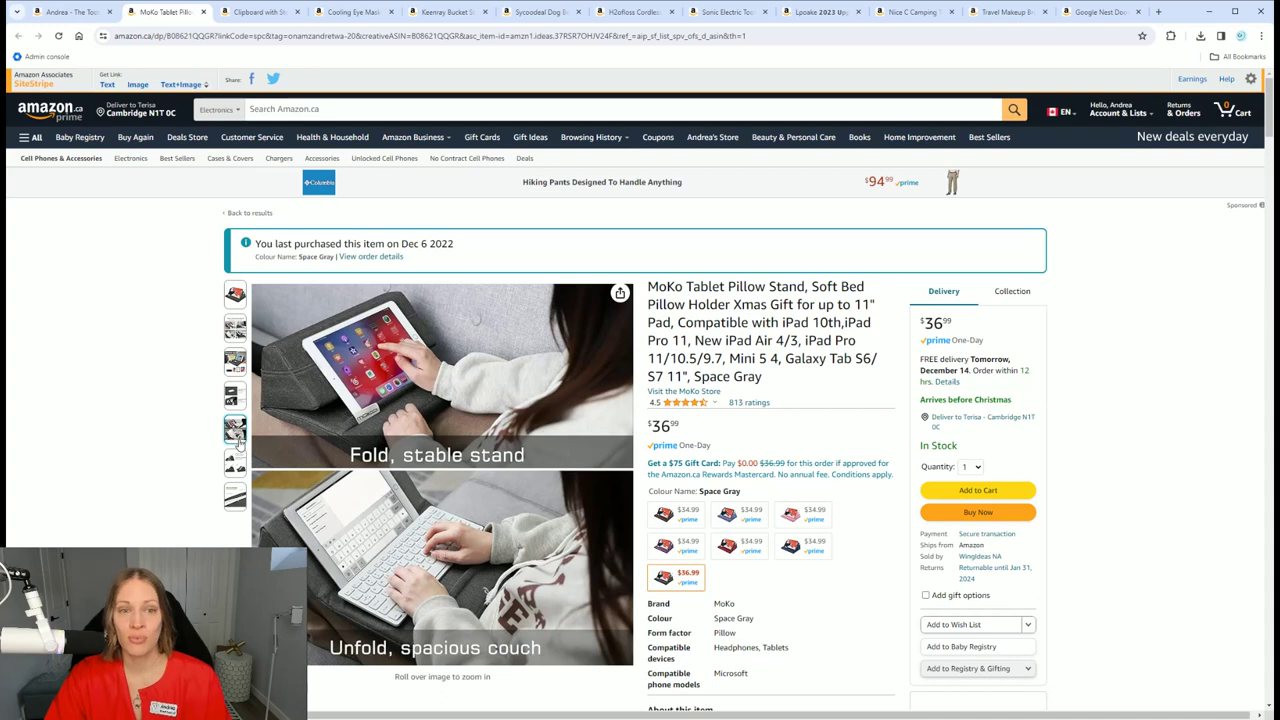
left_click(65, 12)
scroll(640, 300, "down", 1)
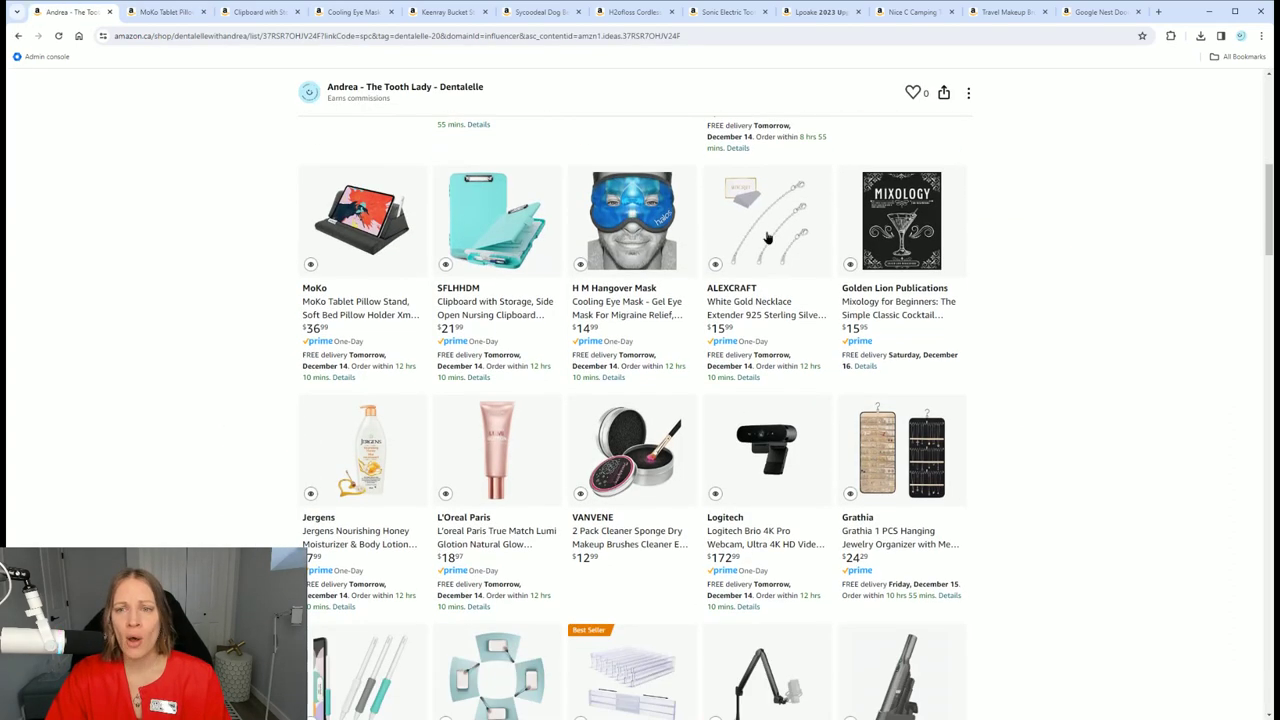
left_click(768, 237)
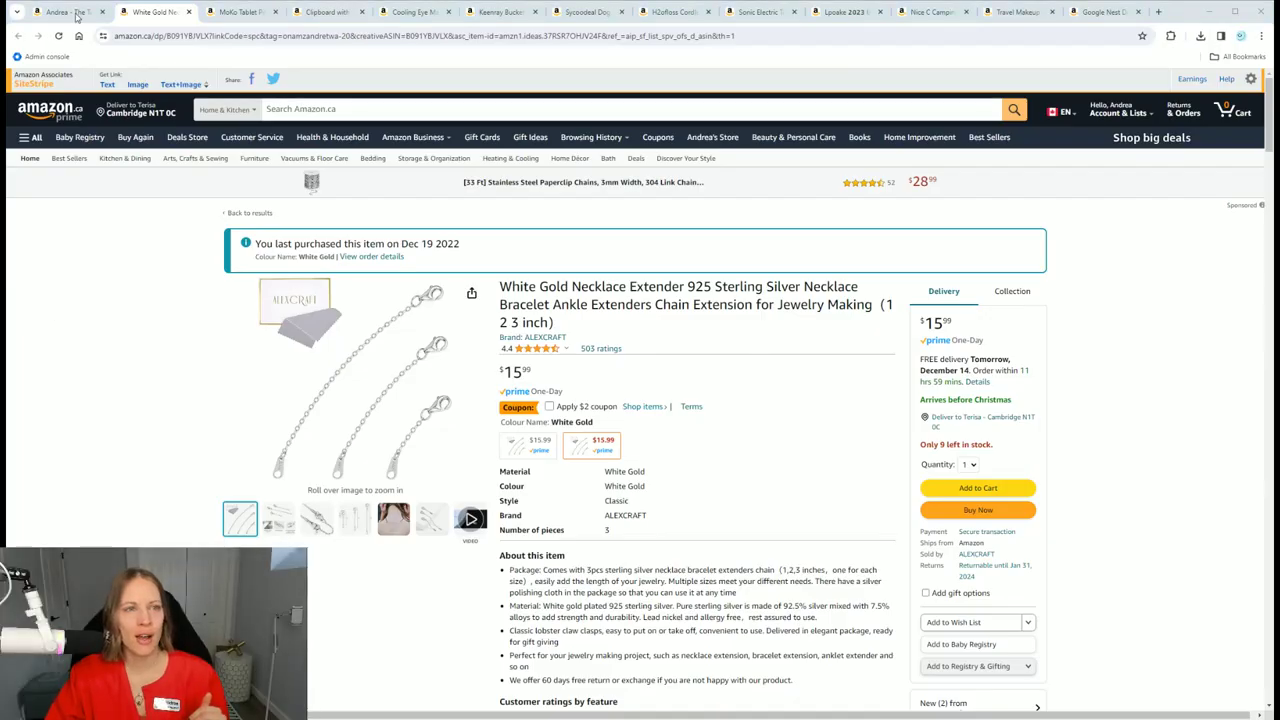
Step: Open the Grathia hanging jewelry organizer ($24.29) from the storefront list in a new tab
left_click(77, 14)
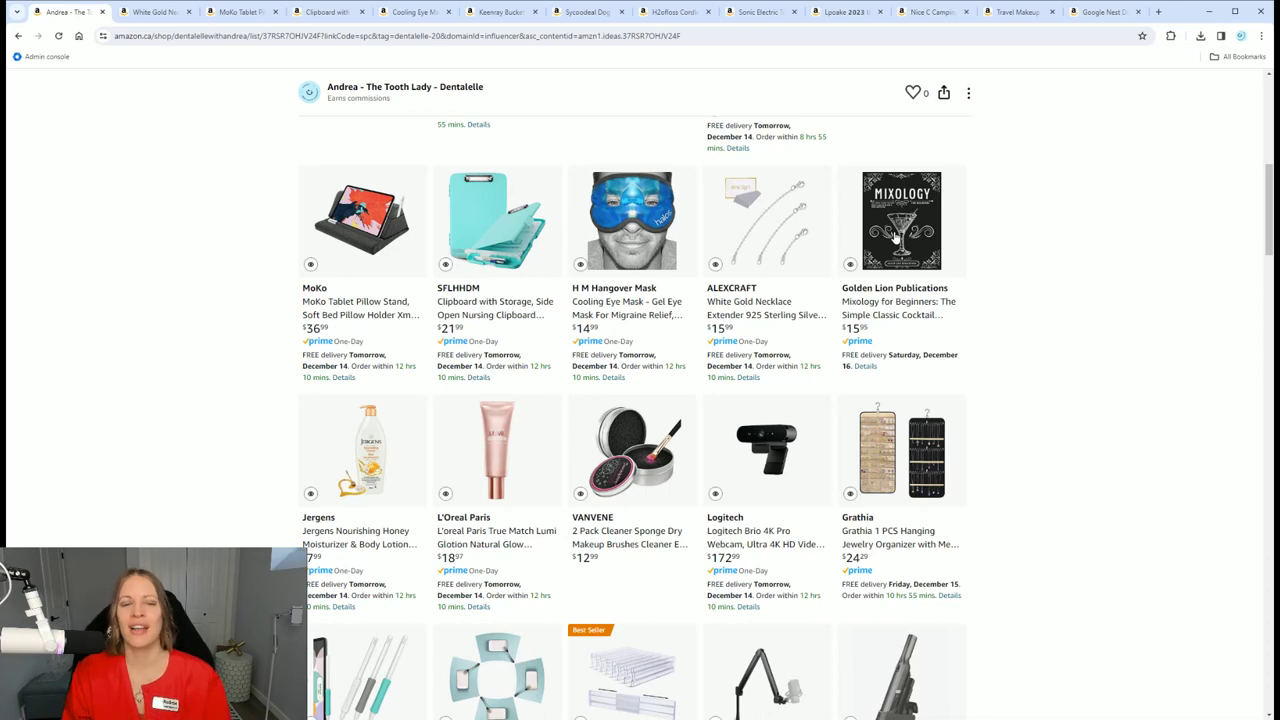
scroll(700, 400, "down", 1)
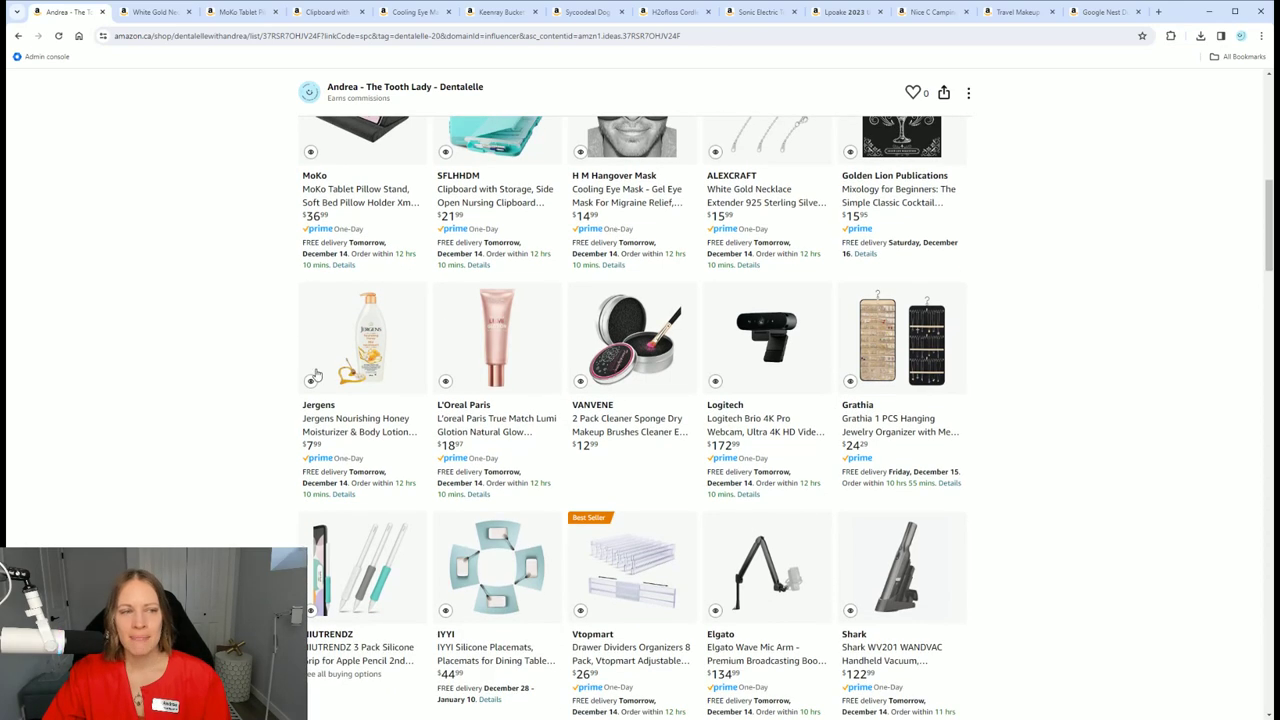
left_click(899, 346)
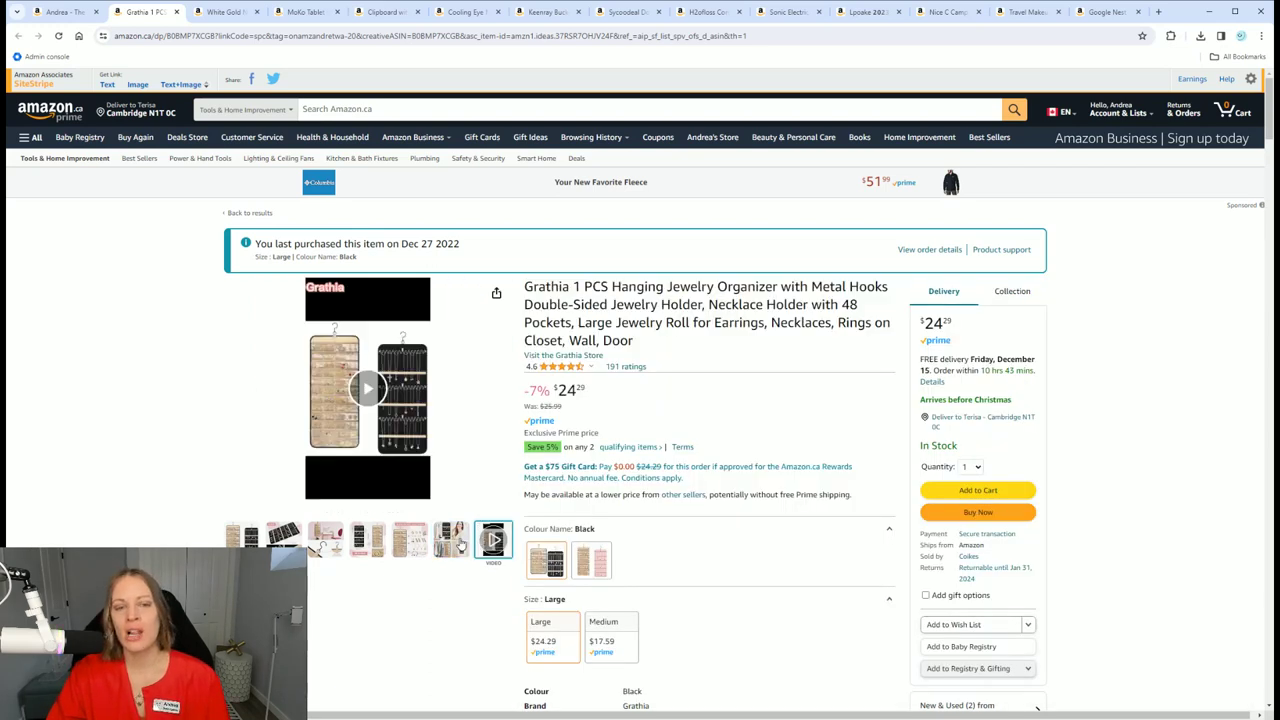
Step: Open the Logitech Brio 4K webcam ($172.99) in a new tab, then return to the storefront list
mouse_move(450, 539)
left_click(73, 15)
scroll(771, 259, "down", 1)
left_click(771, 238)
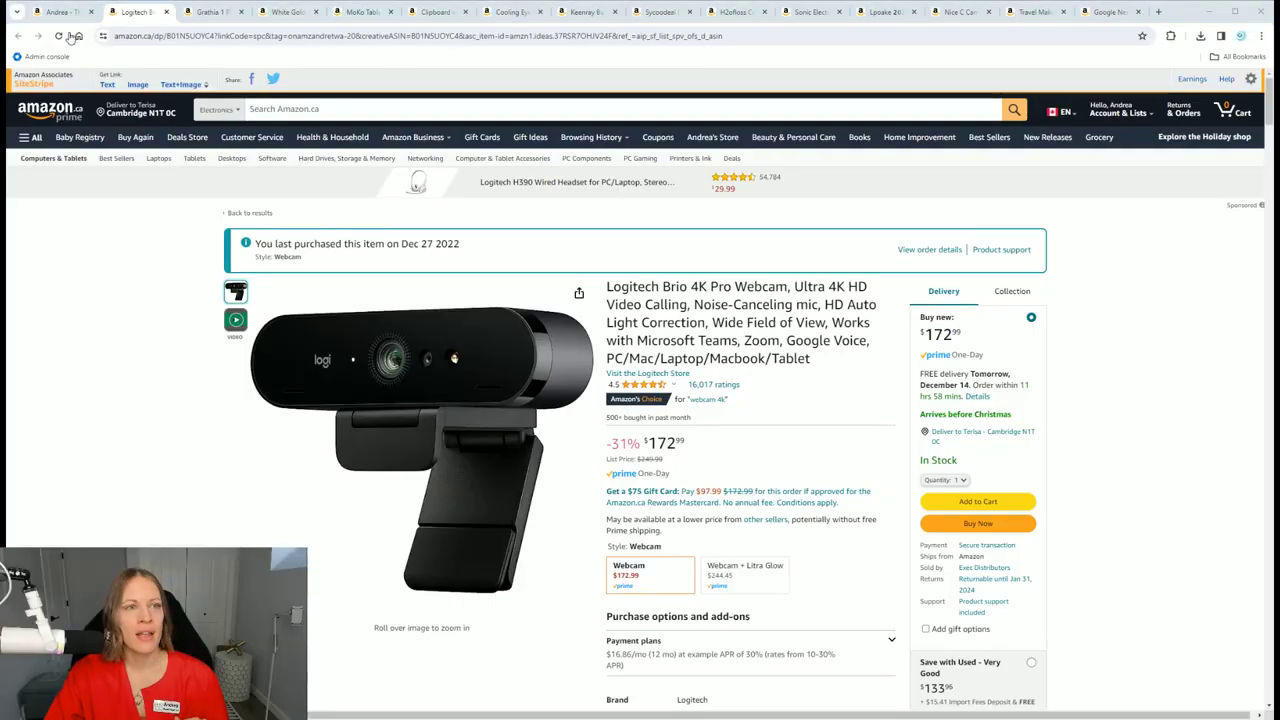
left_click(66, 11)
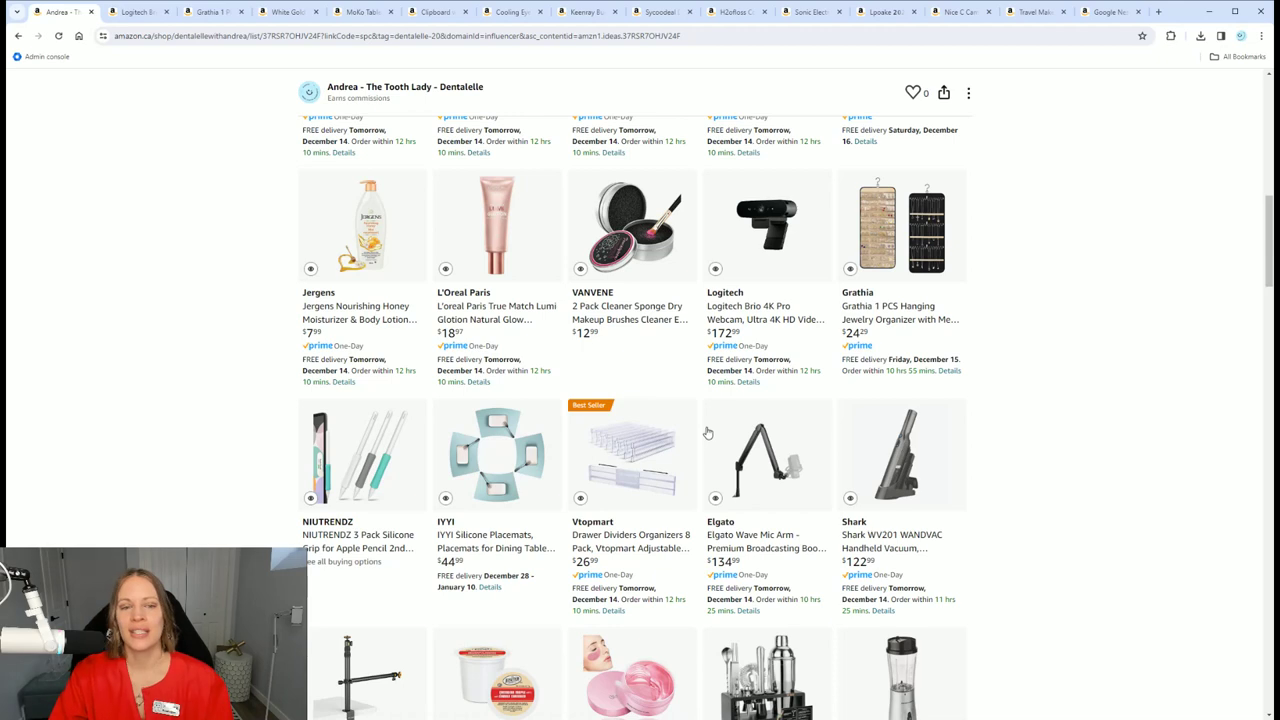
scroll(620, 430, "down", 1)
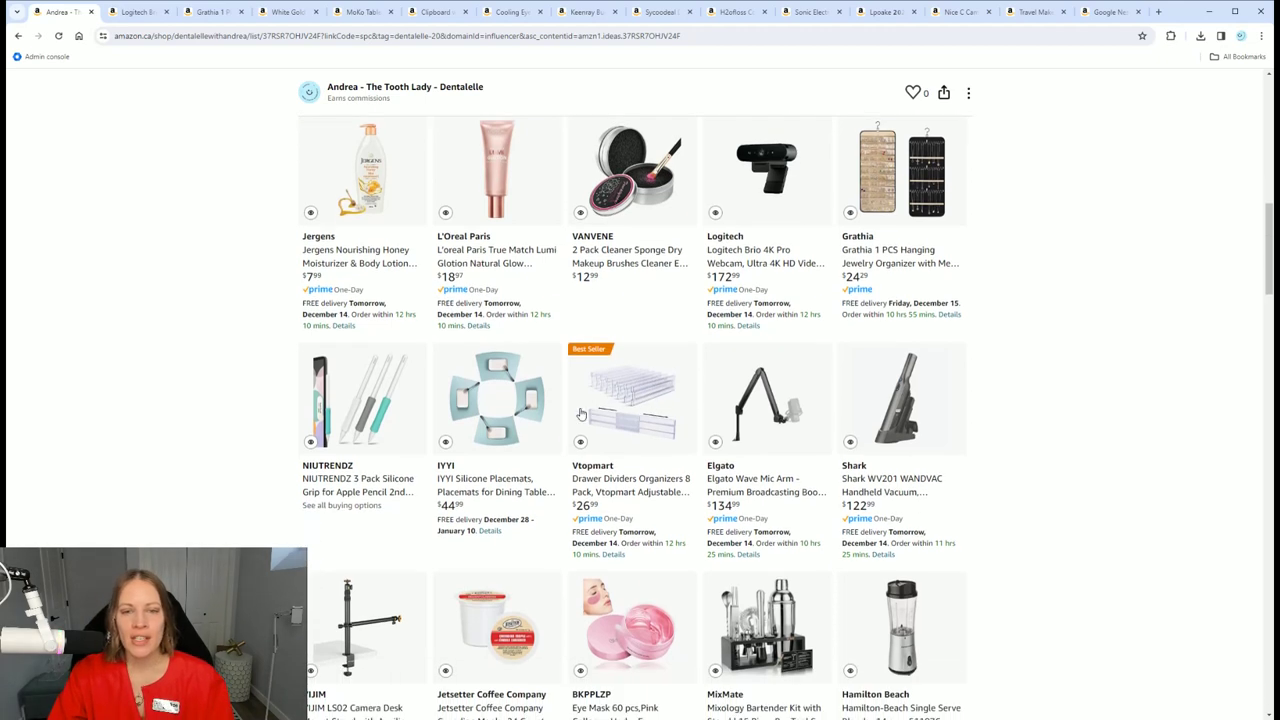
Step: Open the IYYI silicone placemats and the Elgato Wave Mic Arm ($134.99) in separate new tabs
left_click(486, 400)
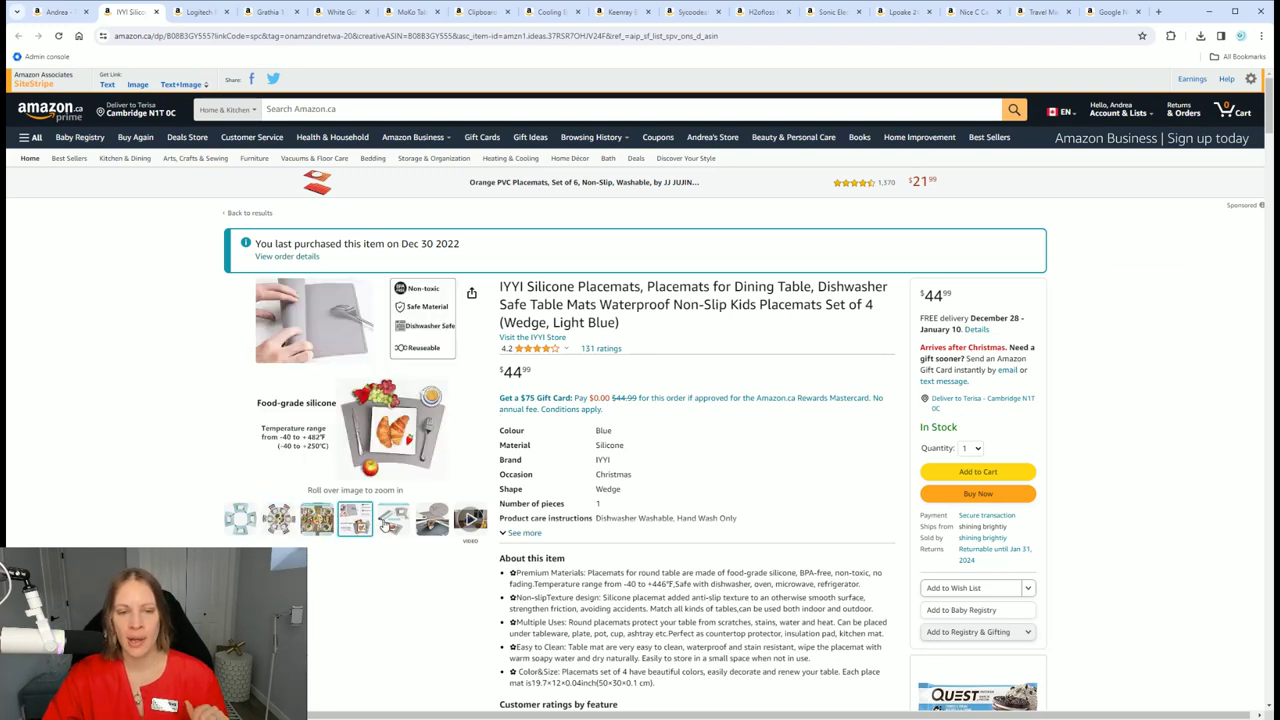
mouse_move(393, 518)
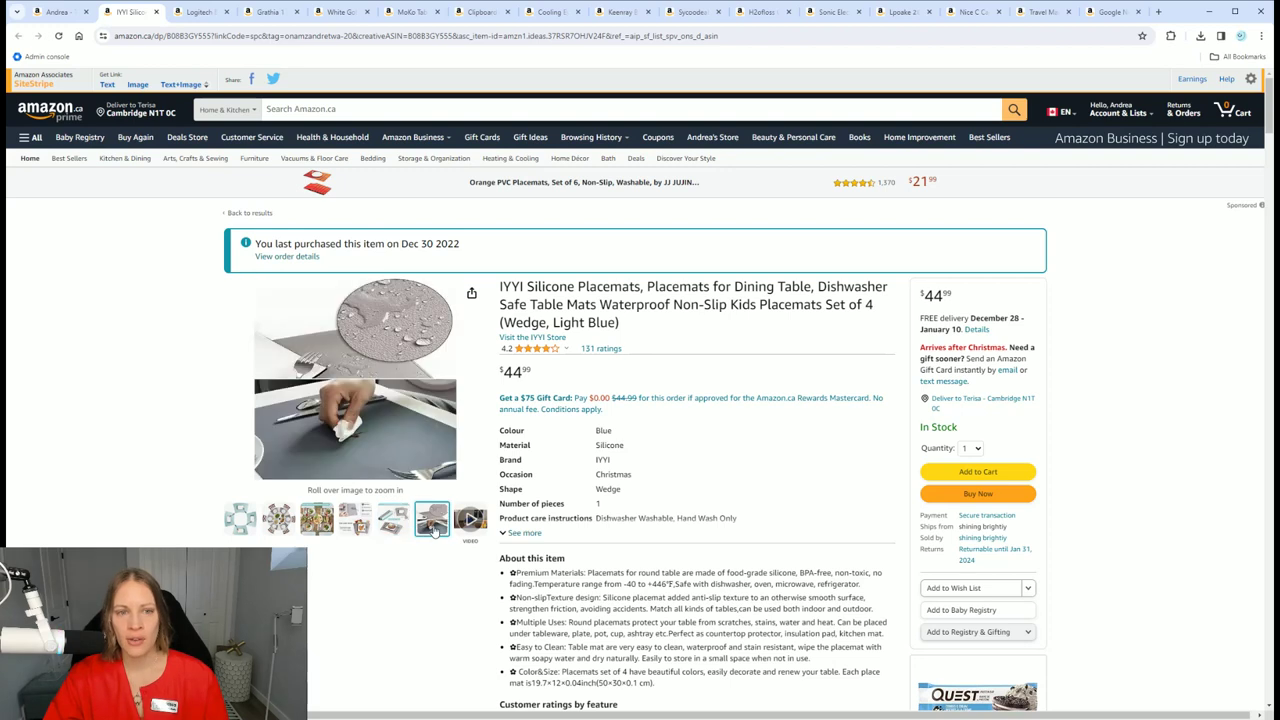
mouse_move(432, 518)
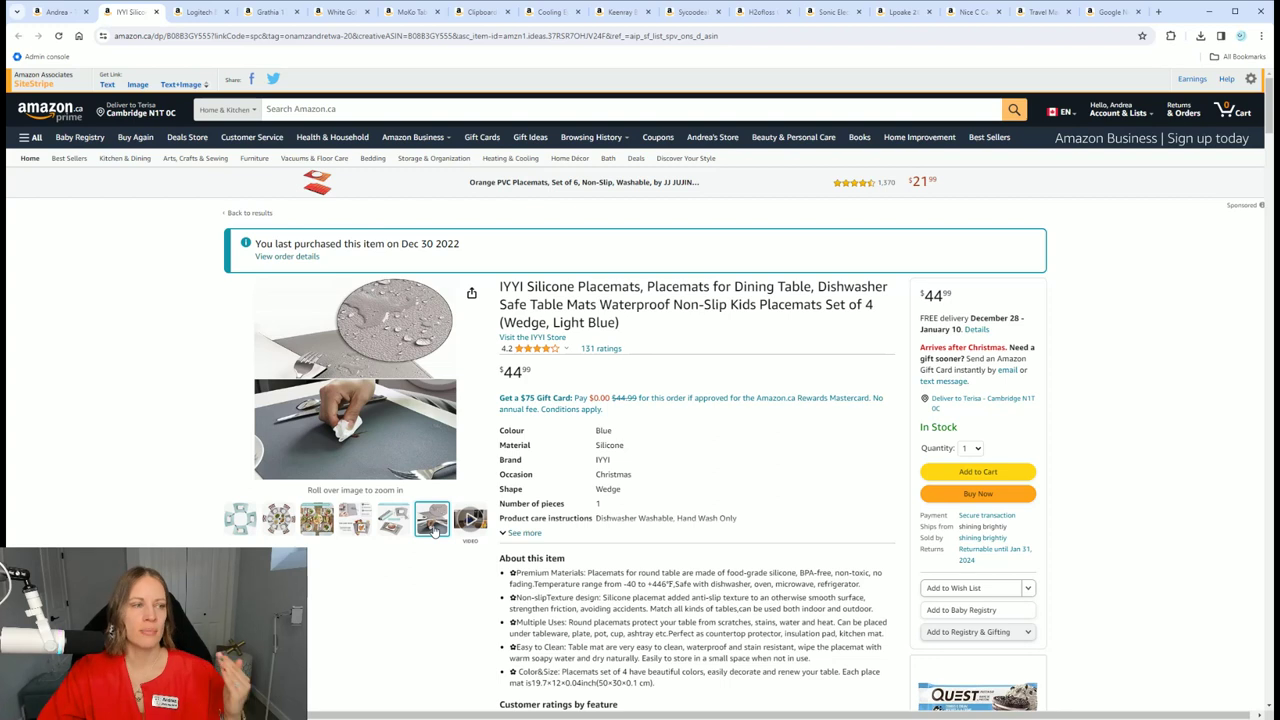
left_click(75, 12)
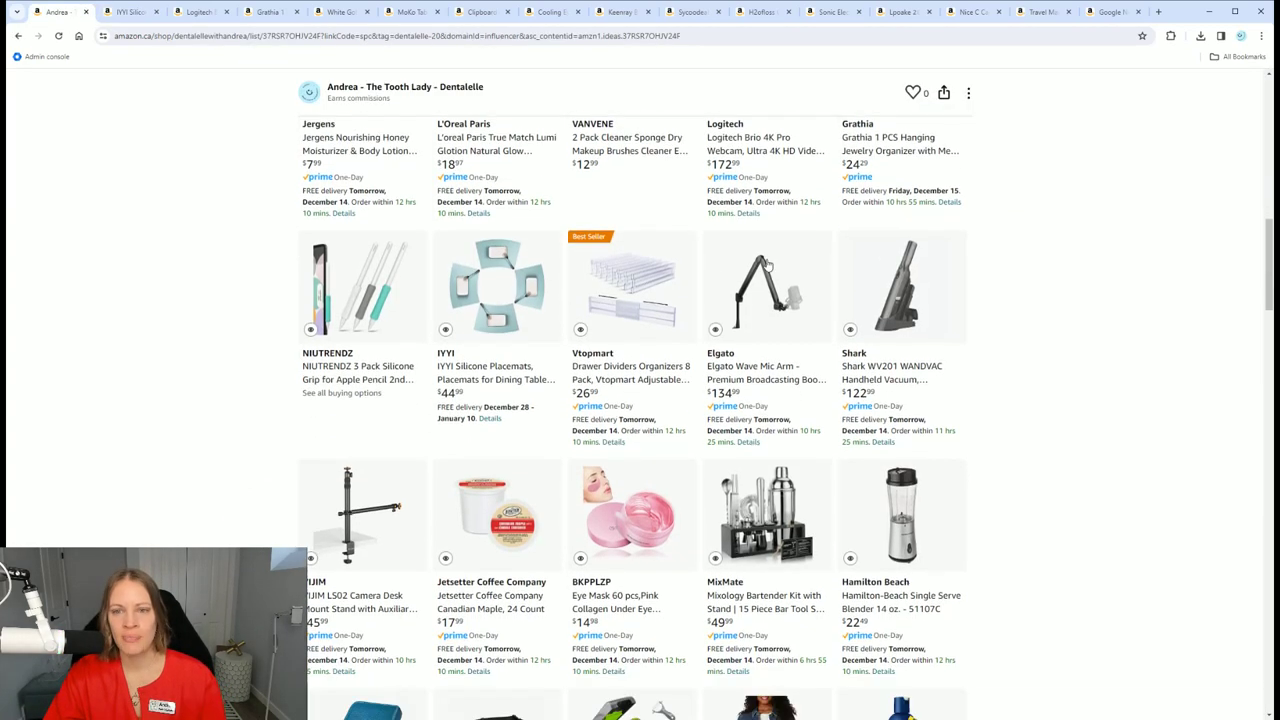
left_click(748, 296)
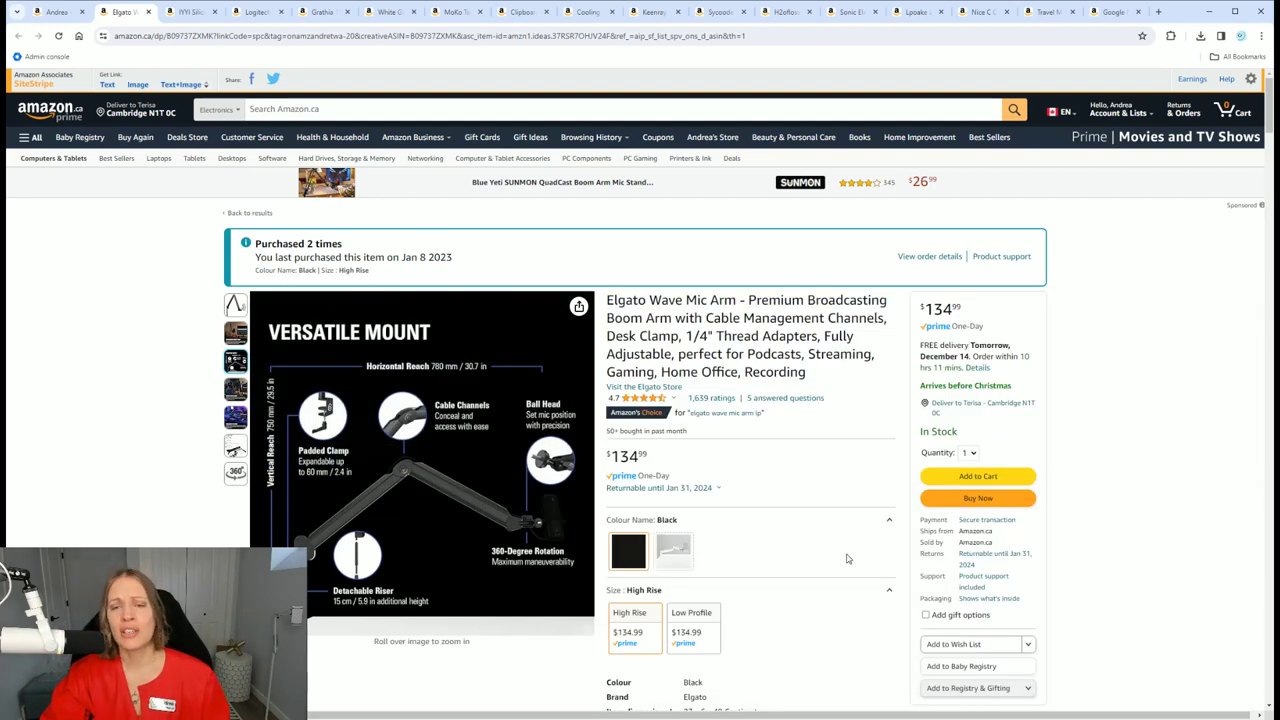
mouse_move(235, 417)
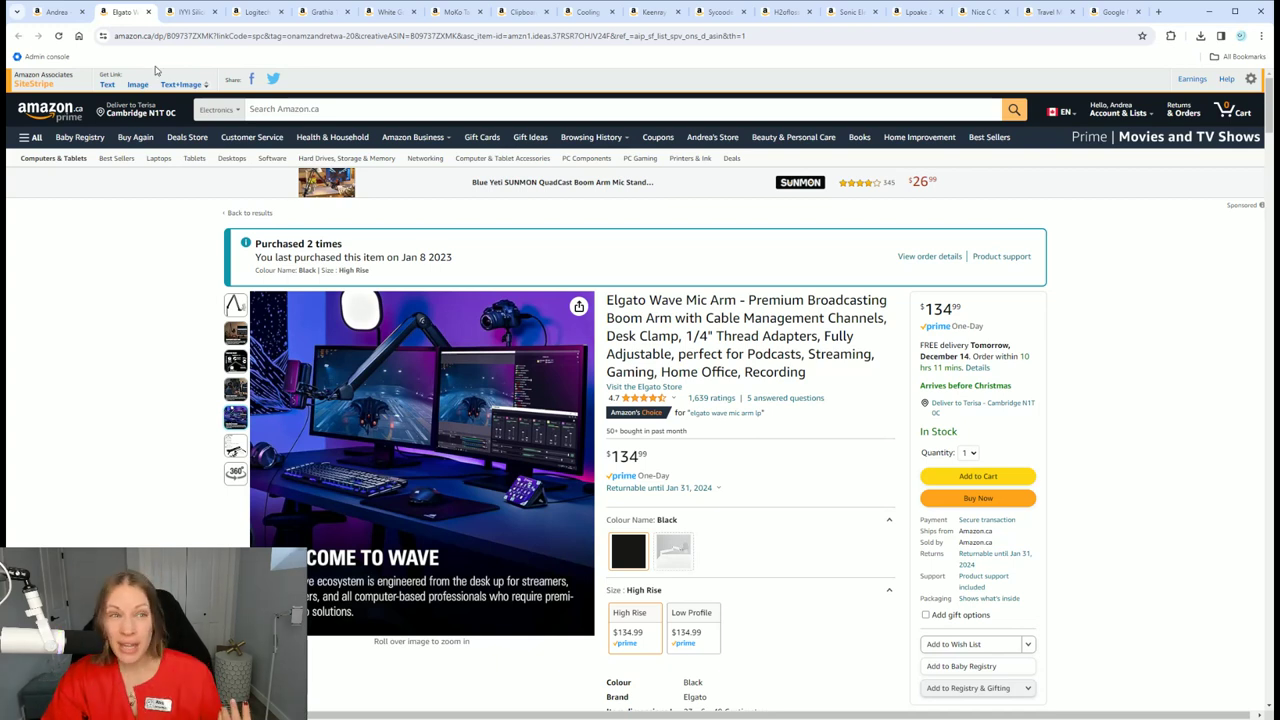
Step: Open the VIJIM camera desk stand and the pink collagen eye mask 60-pack ($14.98) in new tabs
left_click(57, 12)
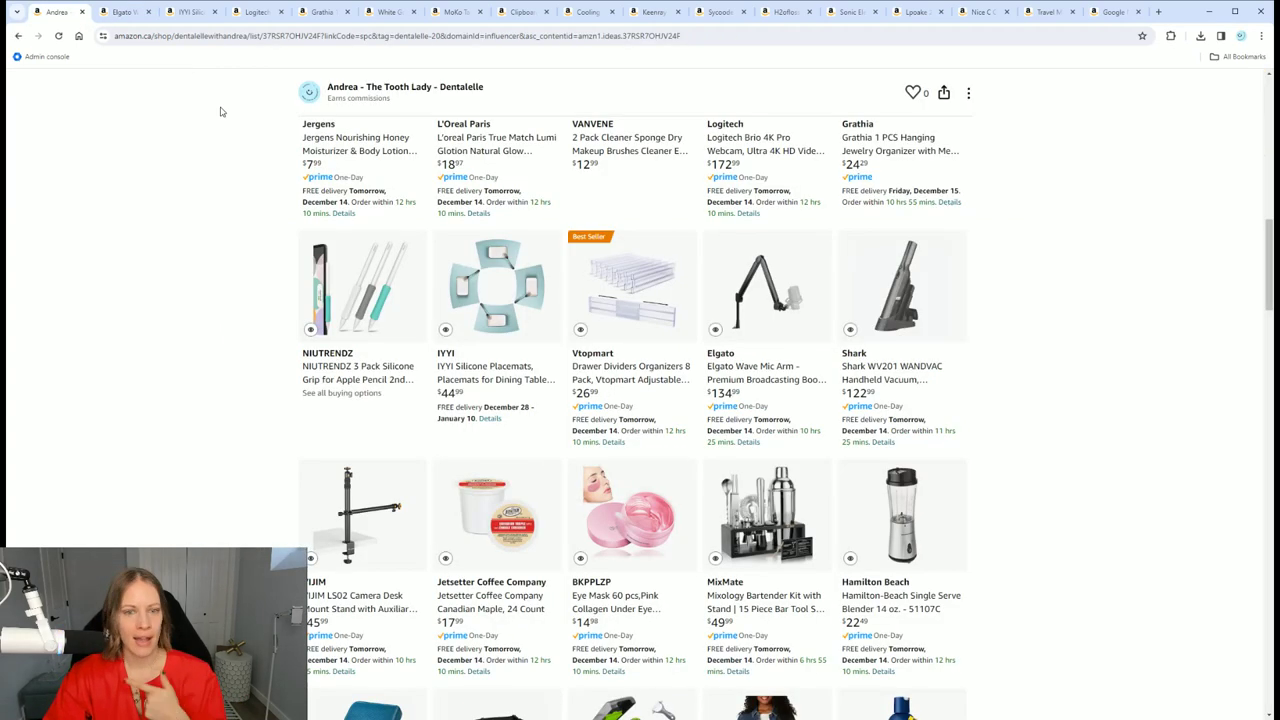
scroll(545, 343, "down", 1)
scroll(545, 343, "down", 2)
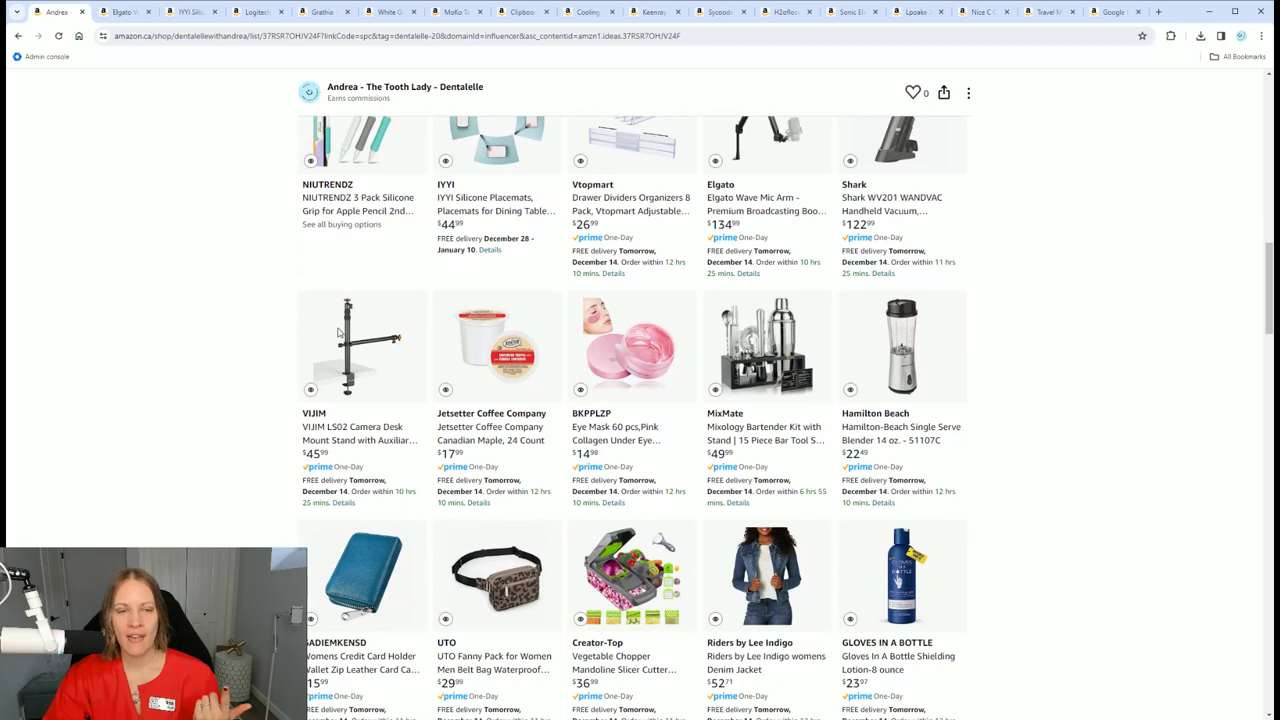
left_click(339, 333)
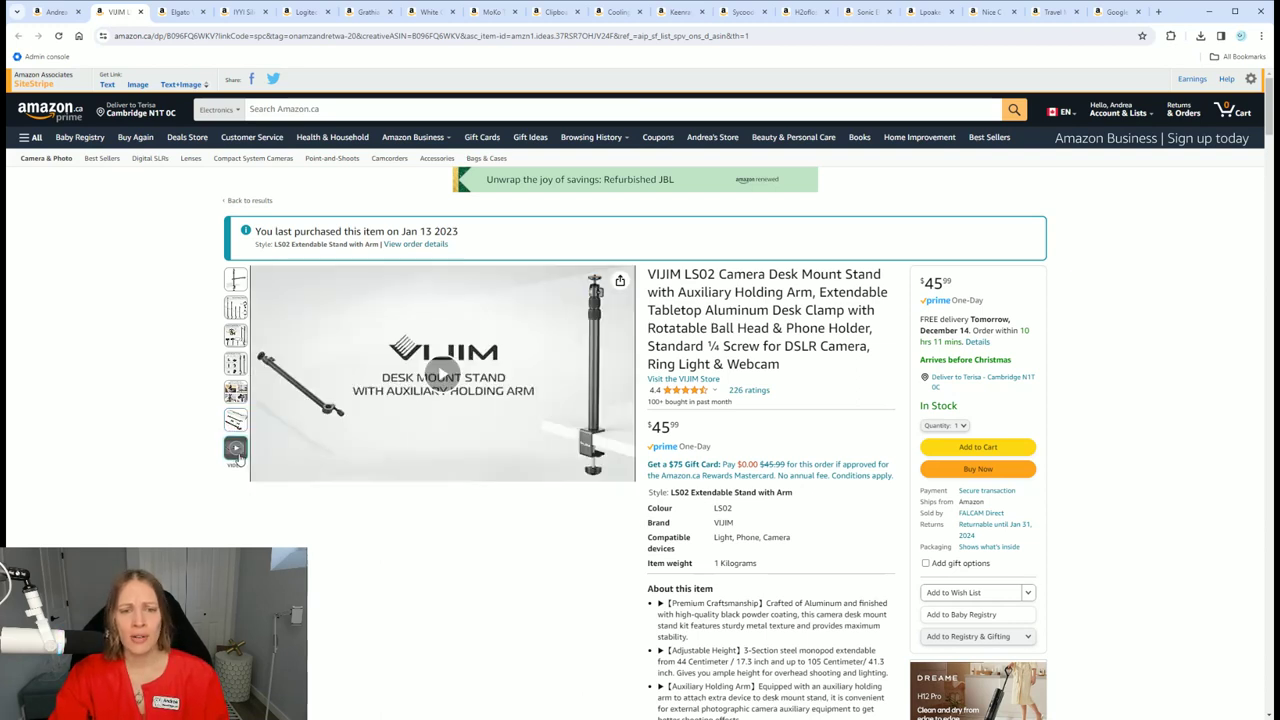
mouse_move(235, 280)
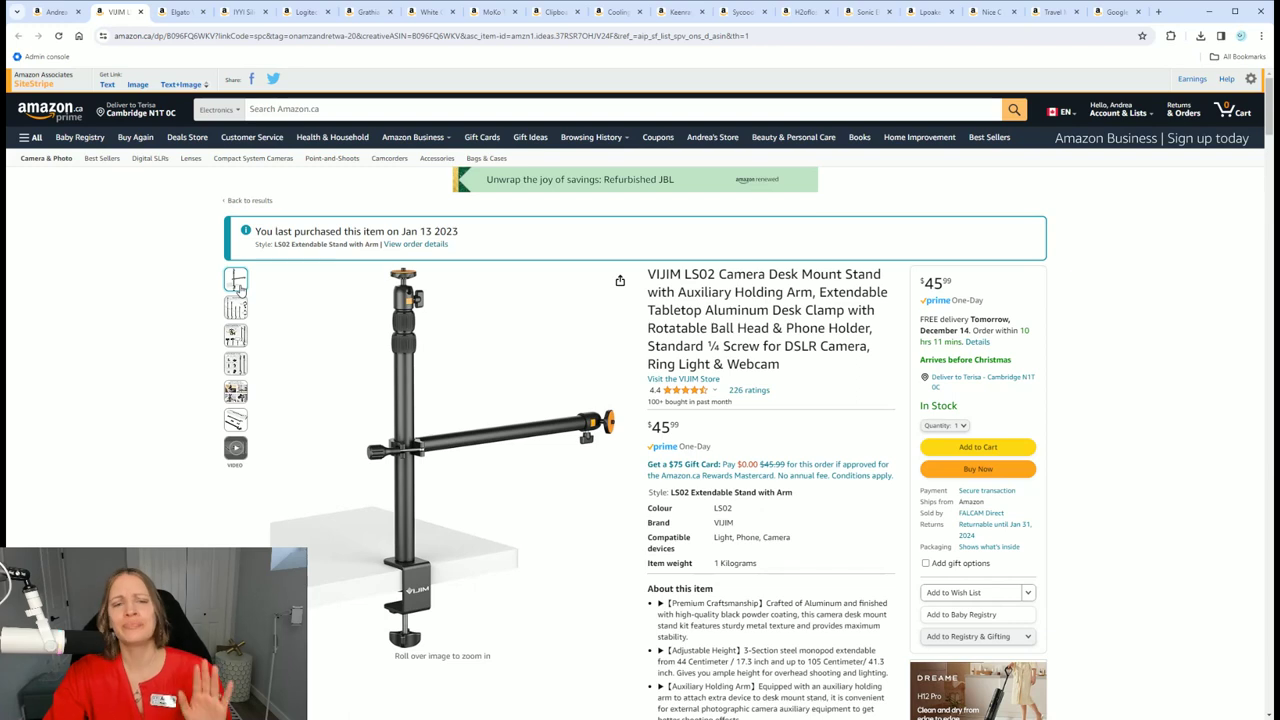
left_click(55, 12)
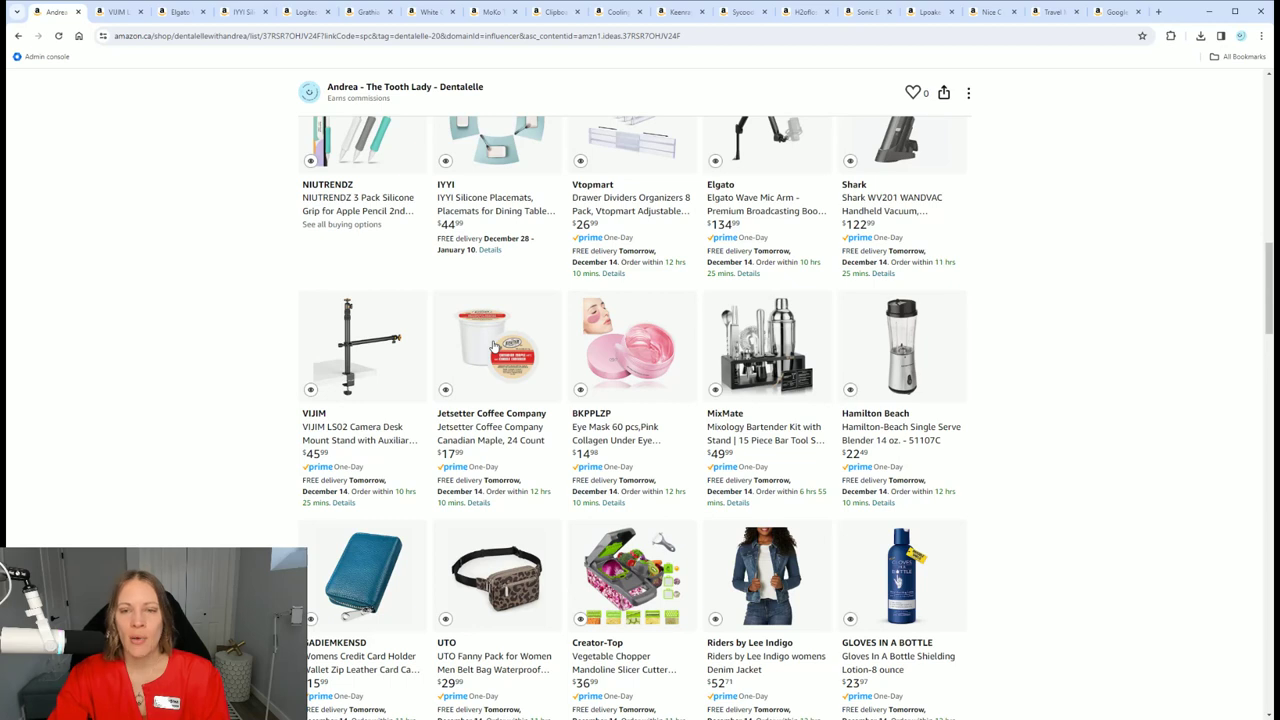
left_click(633, 368)
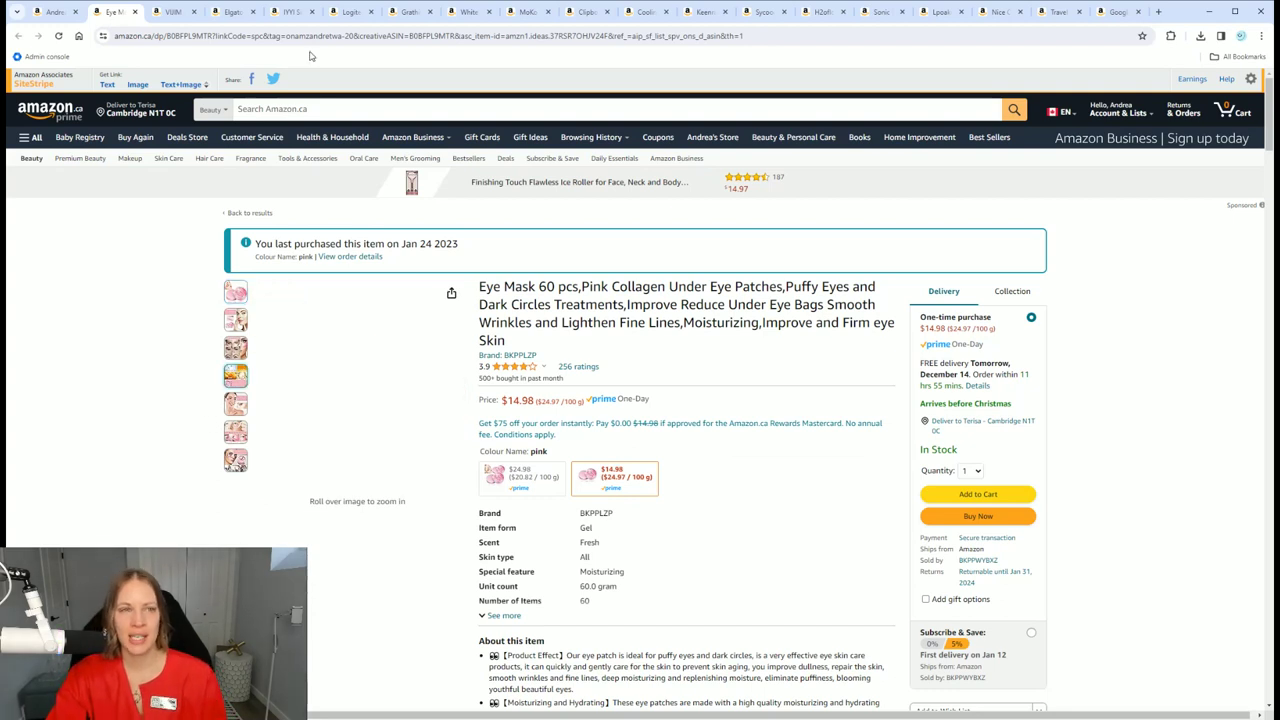
Step: Close the eye mask tab and every other product tab, keeping only the storefront list
left_click(135, 12)
left_click(135, 12)
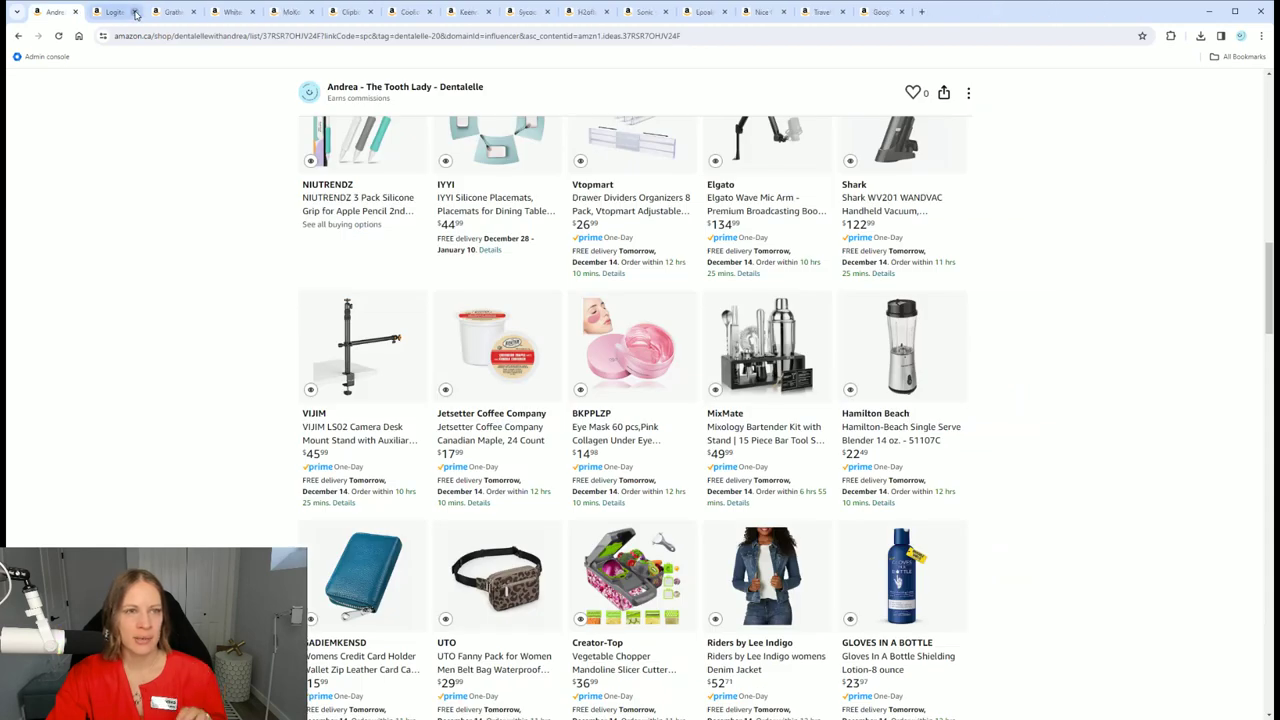
left_click(135, 12)
left_click(135, 12)
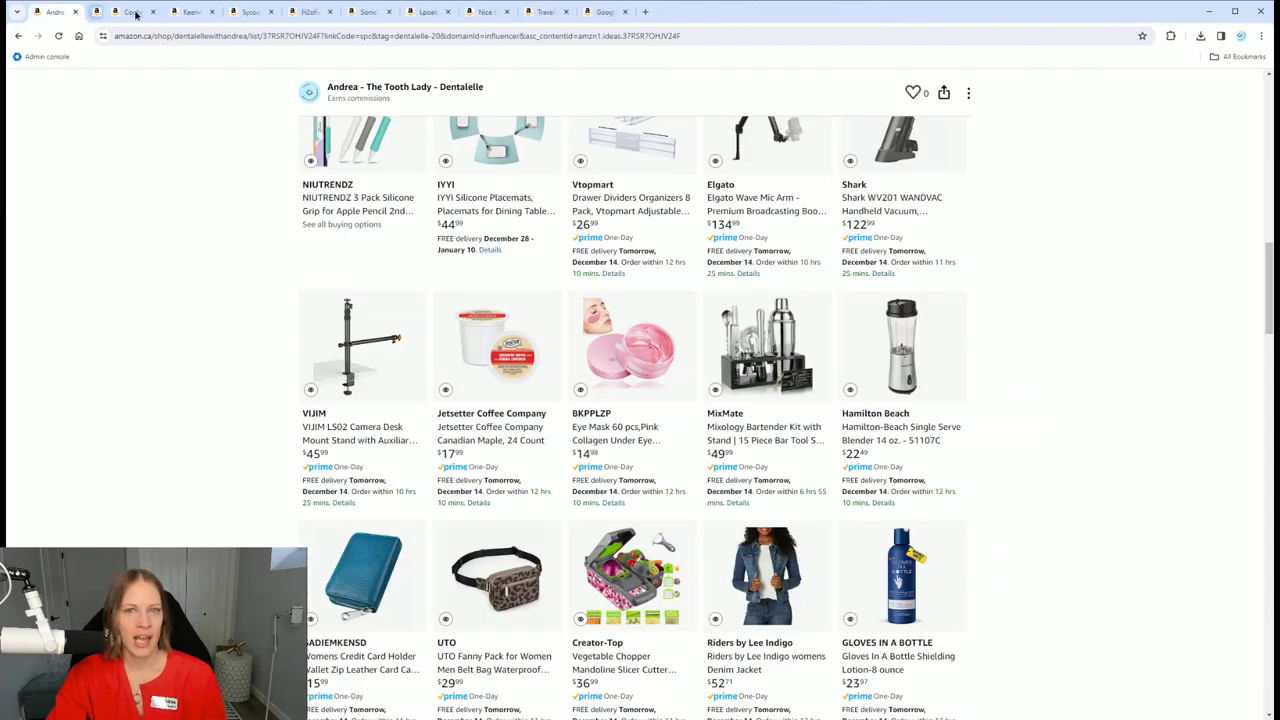
left_click(135, 12)
left_click(135, 12)
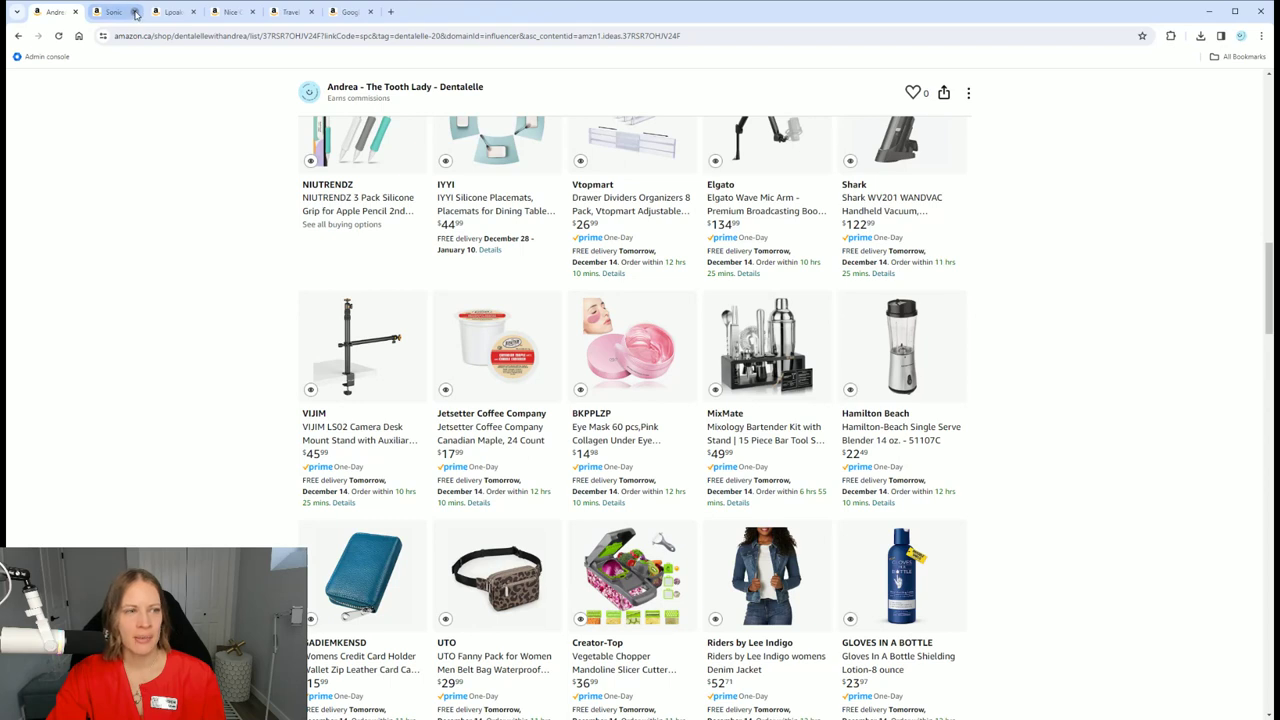
left_click(135, 12)
left_click(135, 12)
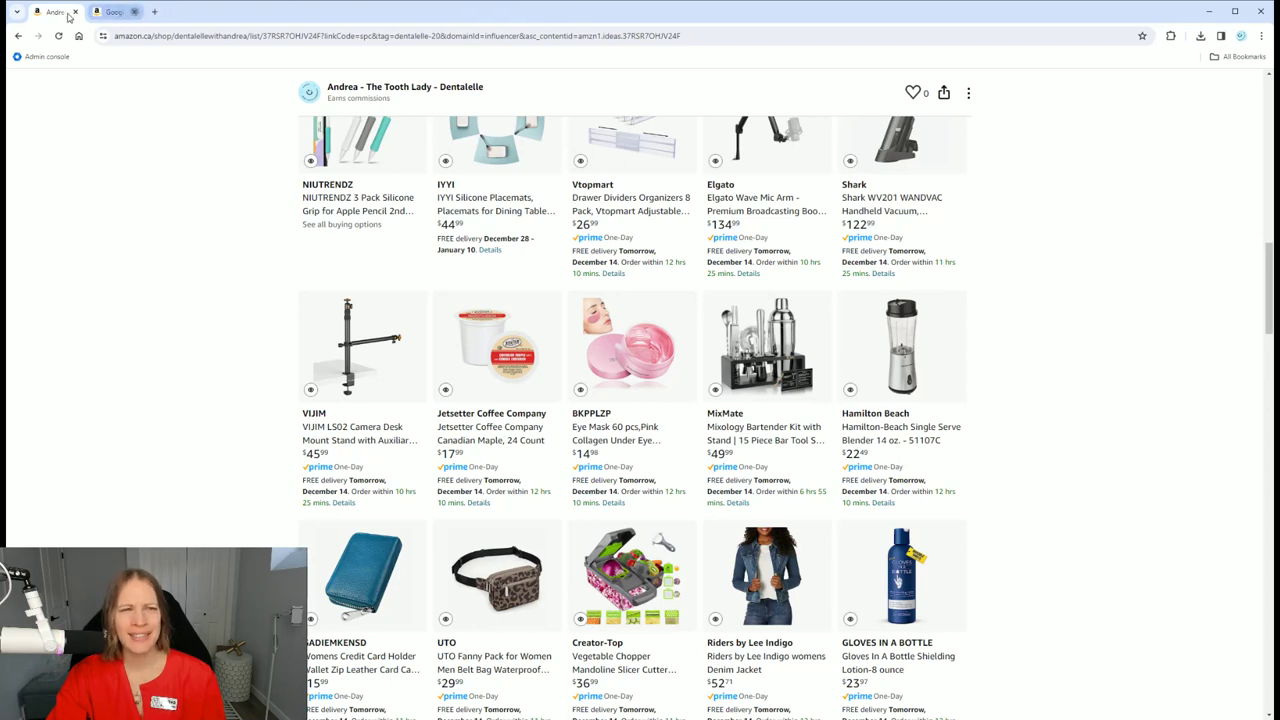
left_click(135, 12)
scroll(618, 256, "down", 1)
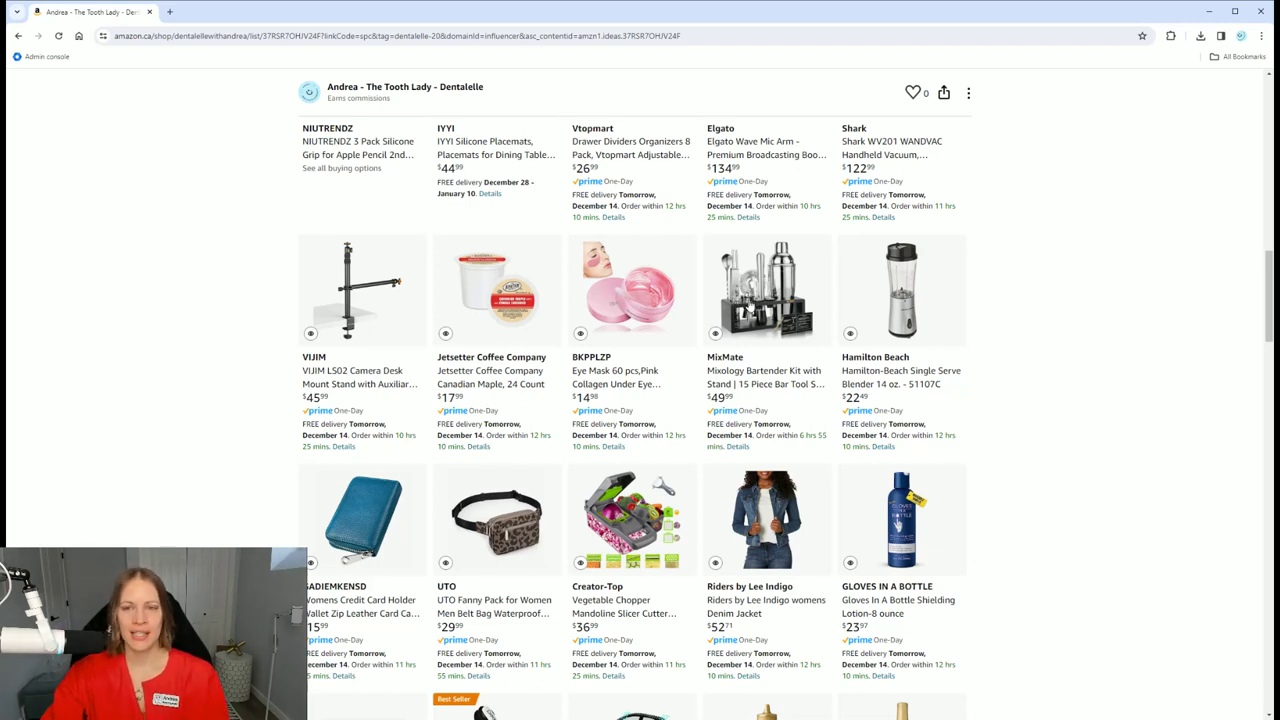
Step: Open the MixMate bartender kit, Hamilton Beach blender and UTO Fanny Pack in new tabs
left_click(749, 300)
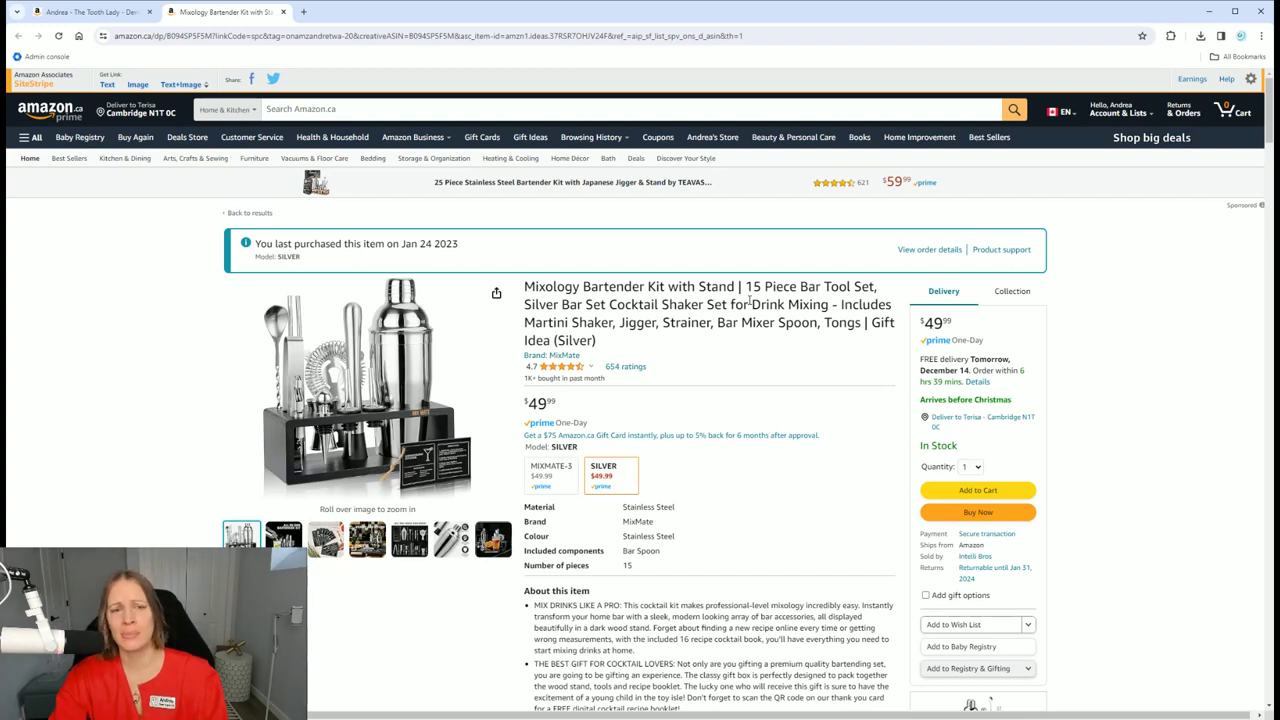
left_click(63, 12)
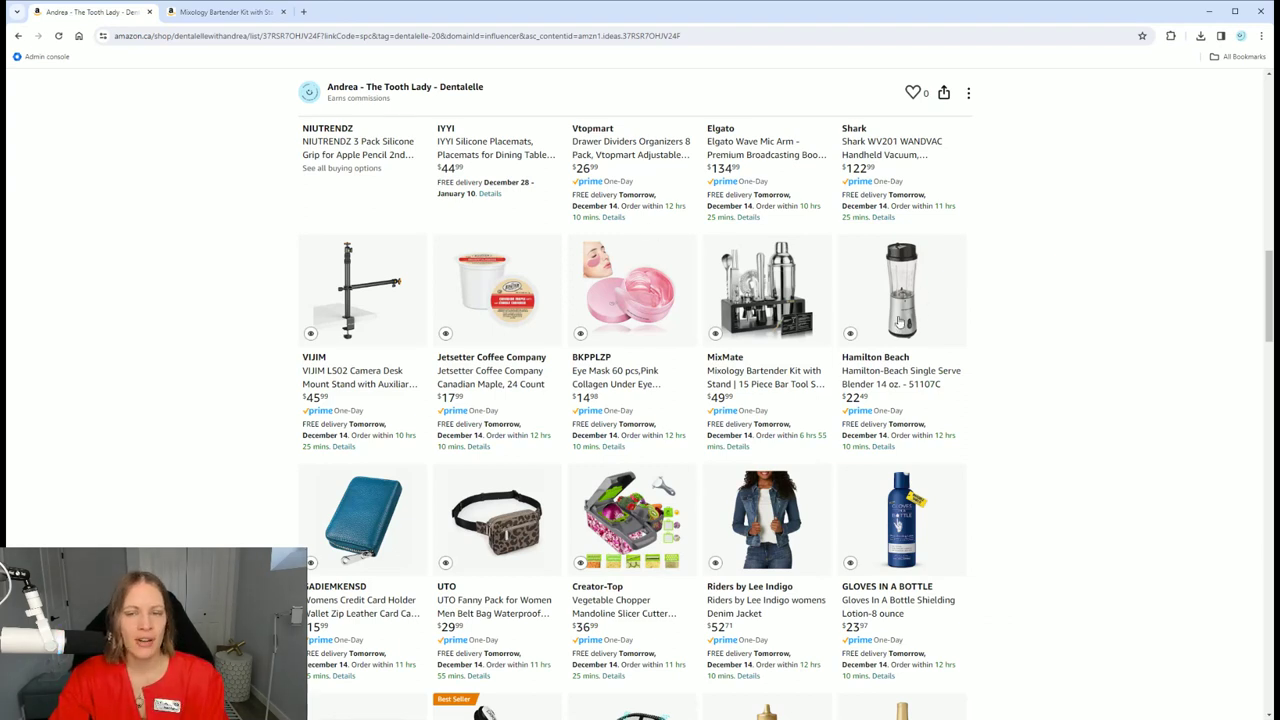
left_click(900, 322)
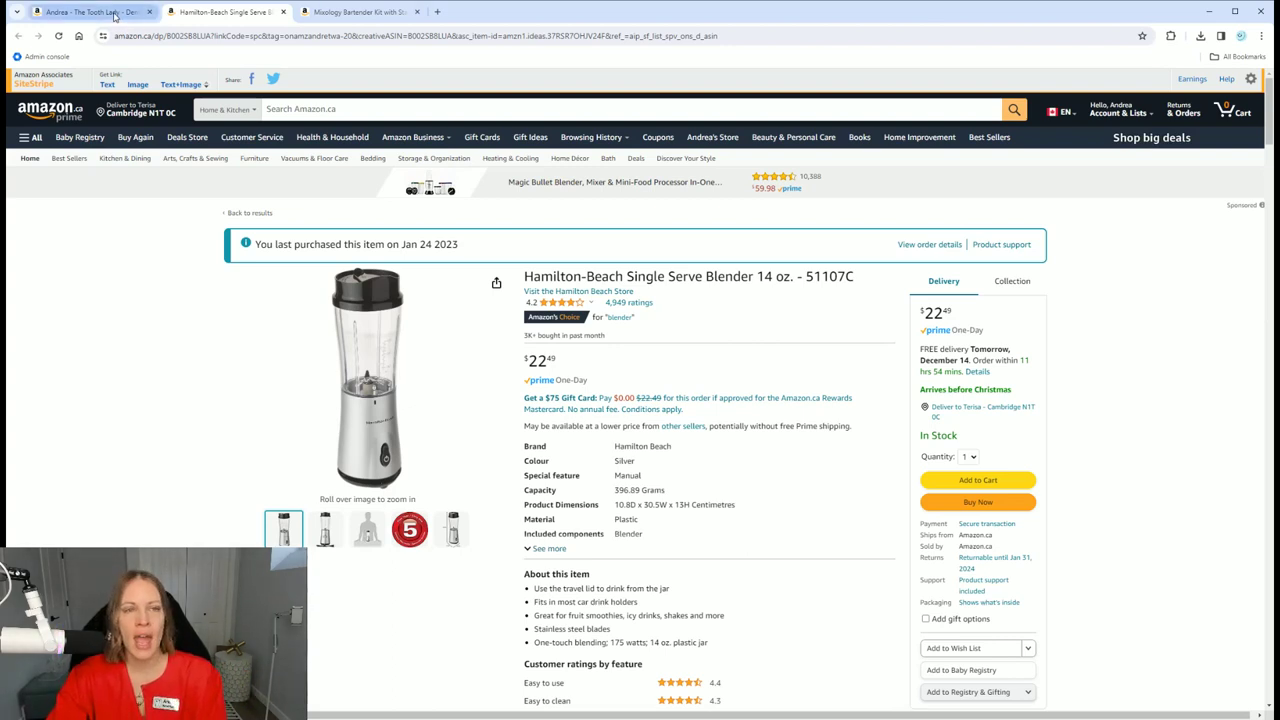
left_click(114, 14)
scroll(615, 225, "down", 1)
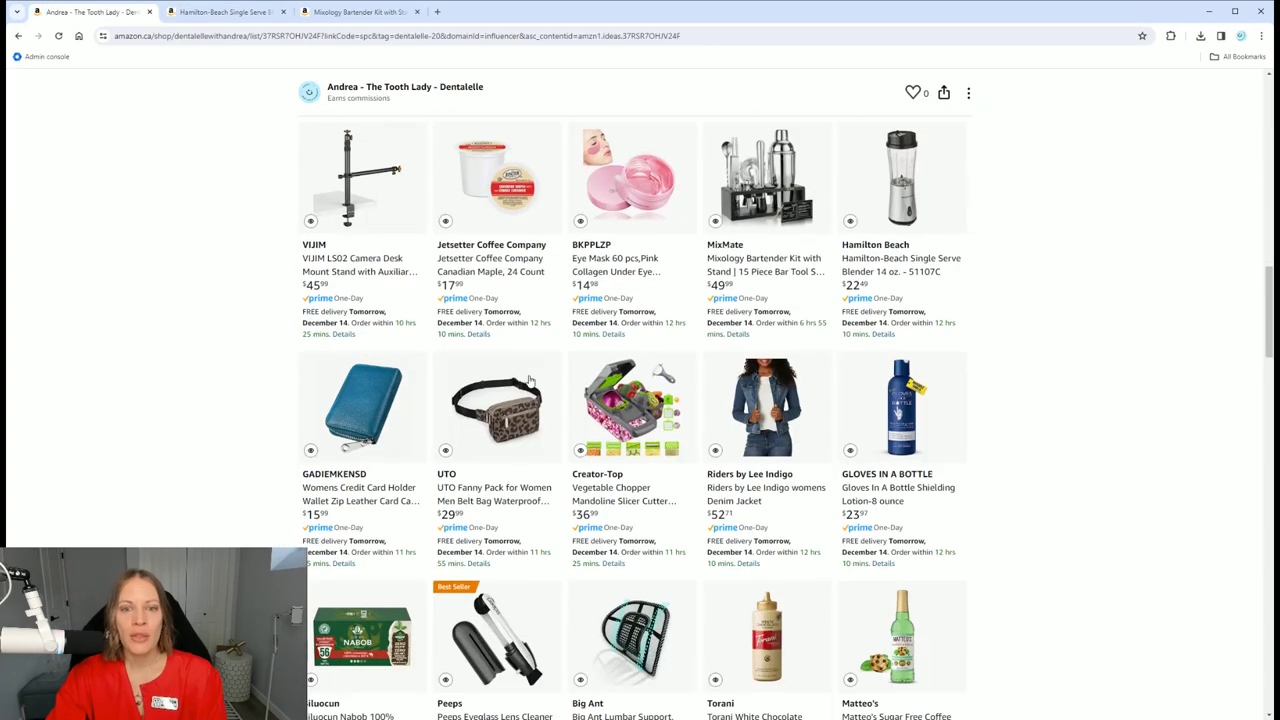
left_click(518, 446)
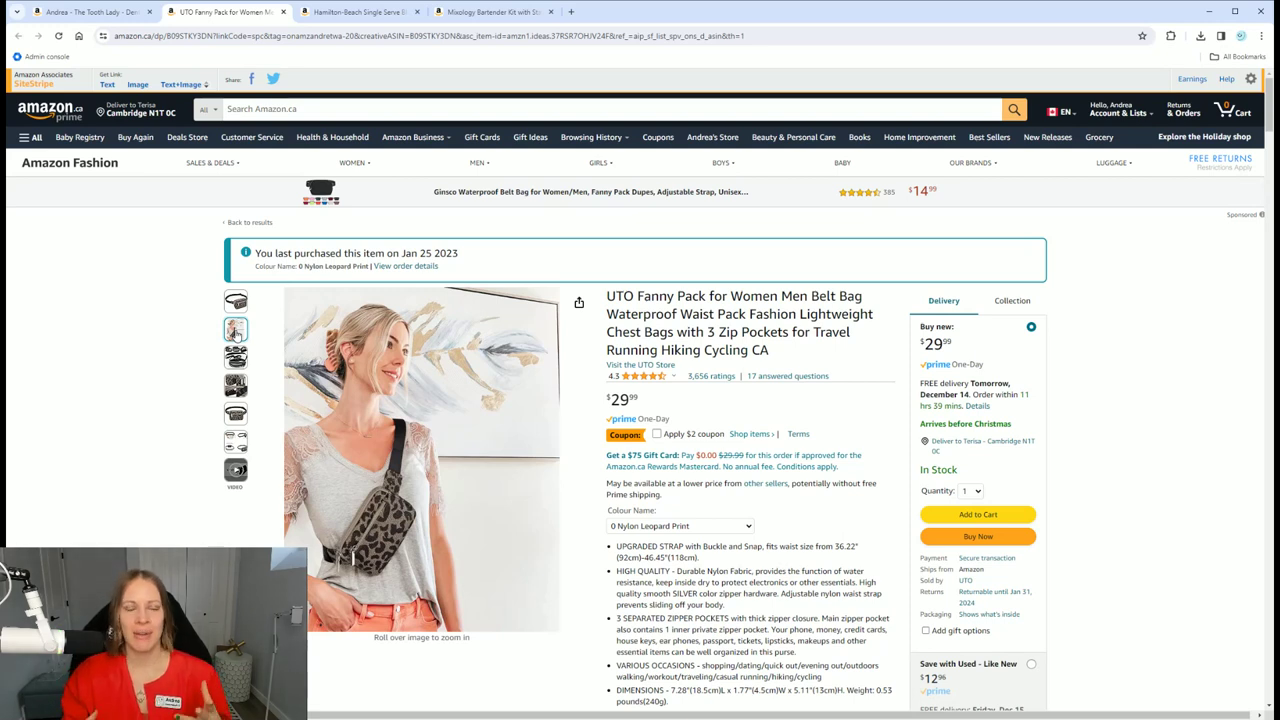
mouse_move(235, 357)
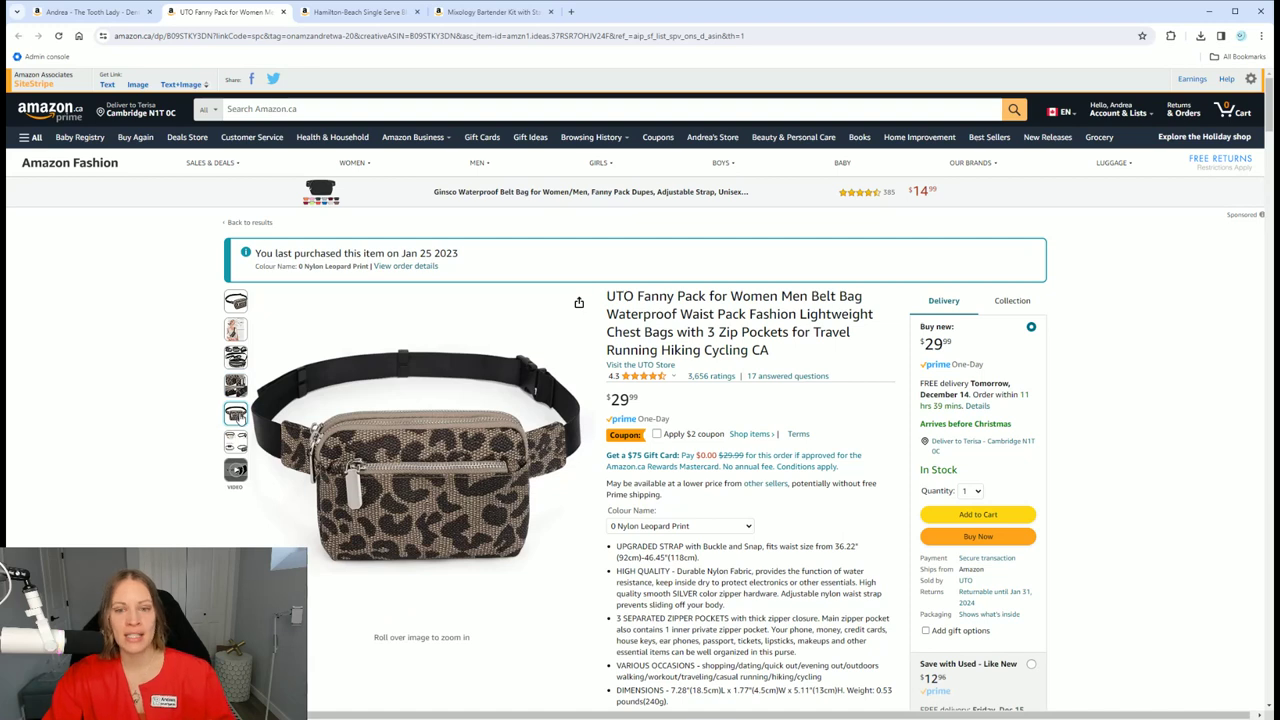
scroll(240, 419, "down", 2)
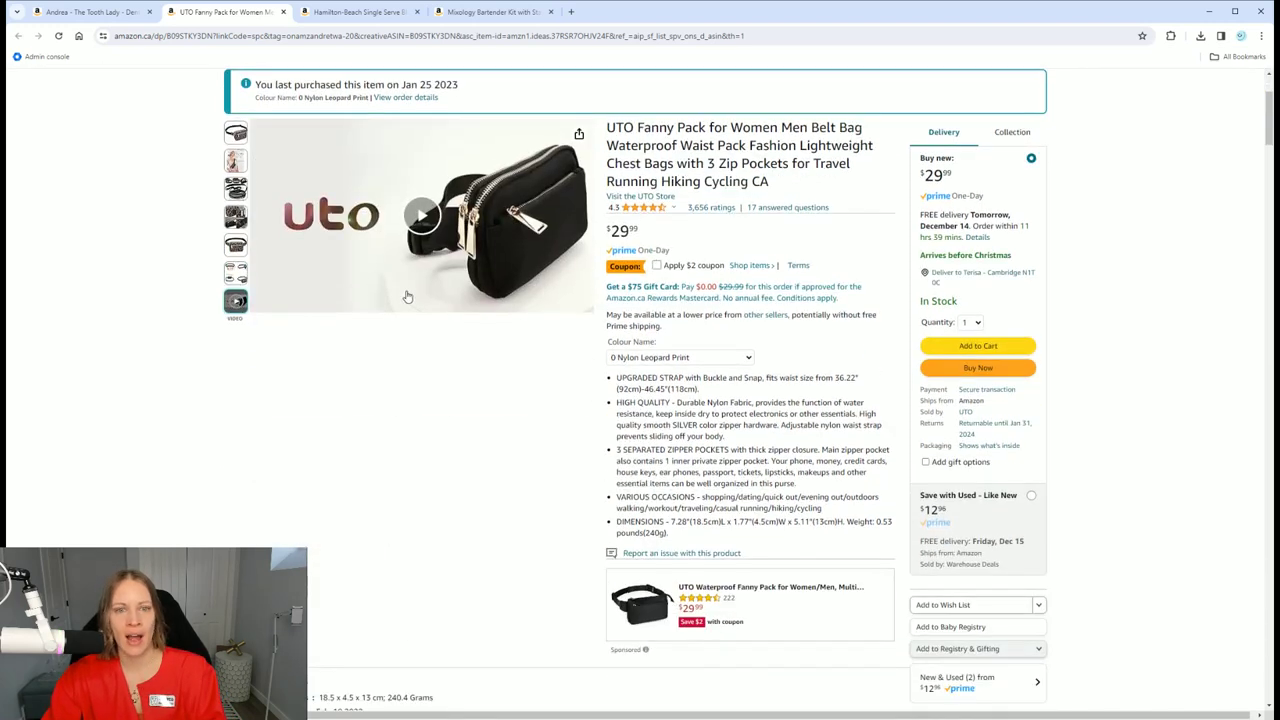
mouse_move(235, 301)
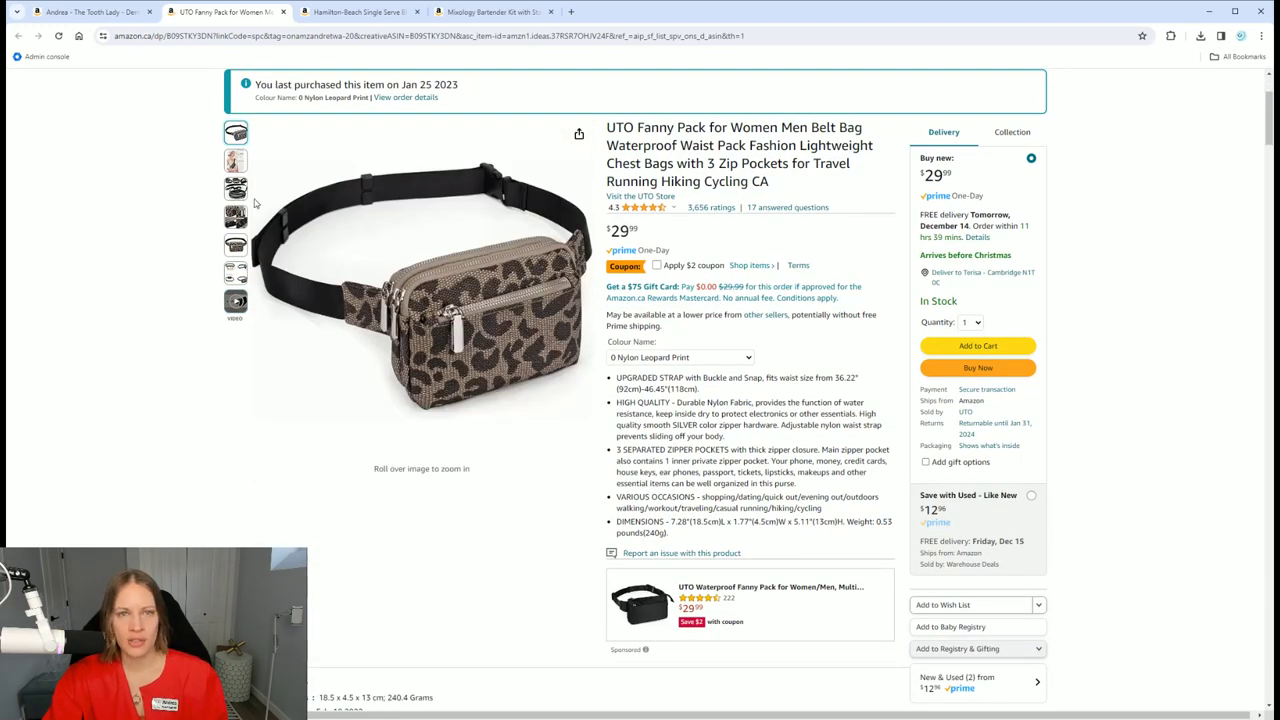
scroll(390, 545, "up", 2)
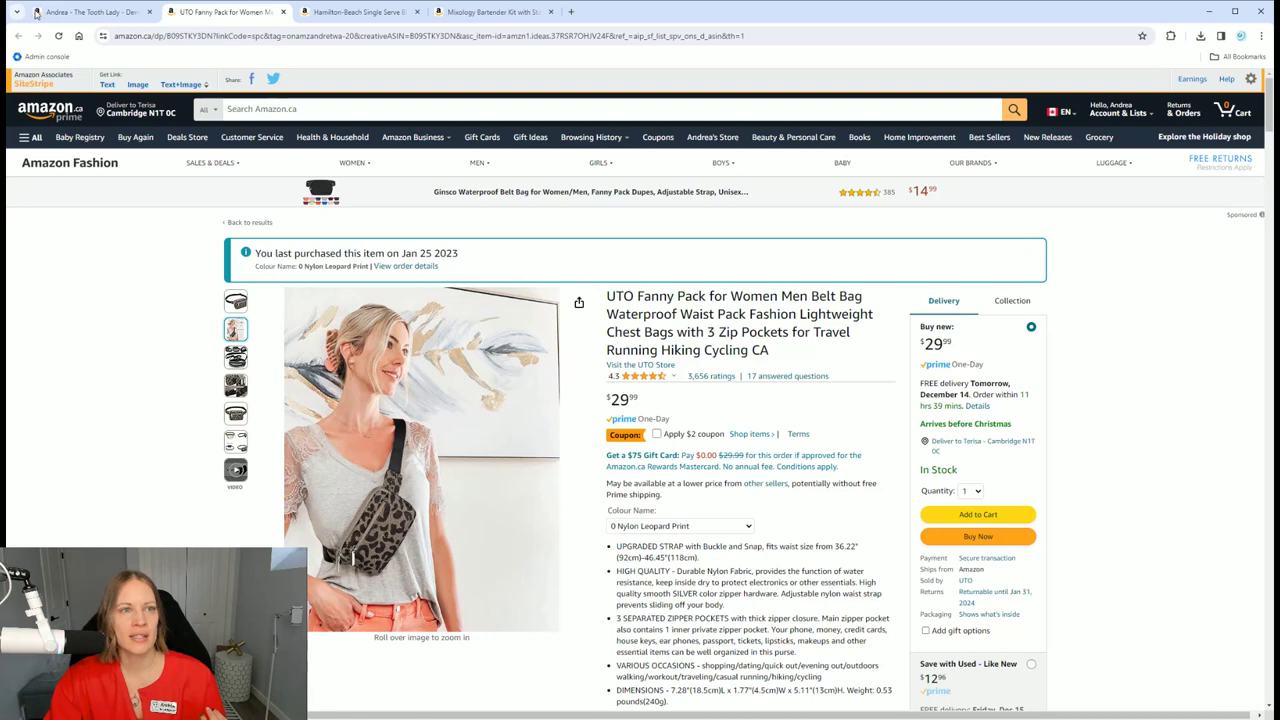
left_click(69, 13)
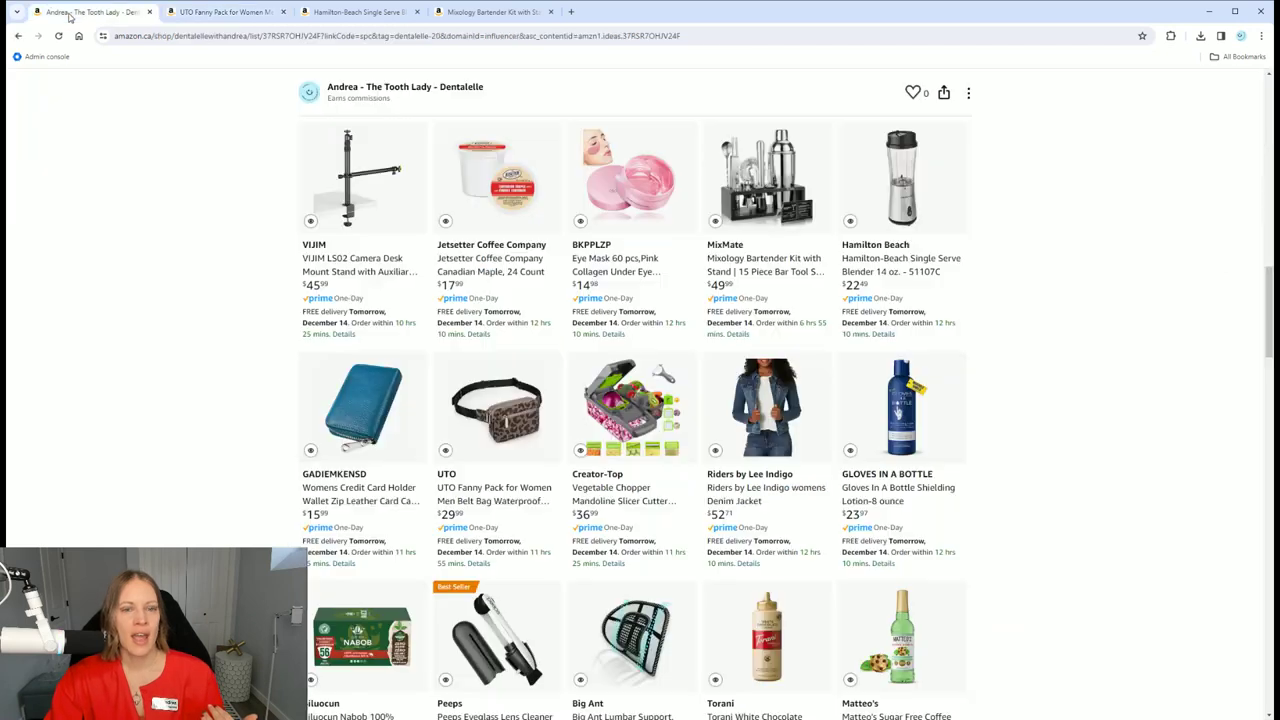
Step: Open the teal credit card wallet and the Riders by Lee denim jacket, previewing the jacket in Blue
left_click(358, 388)
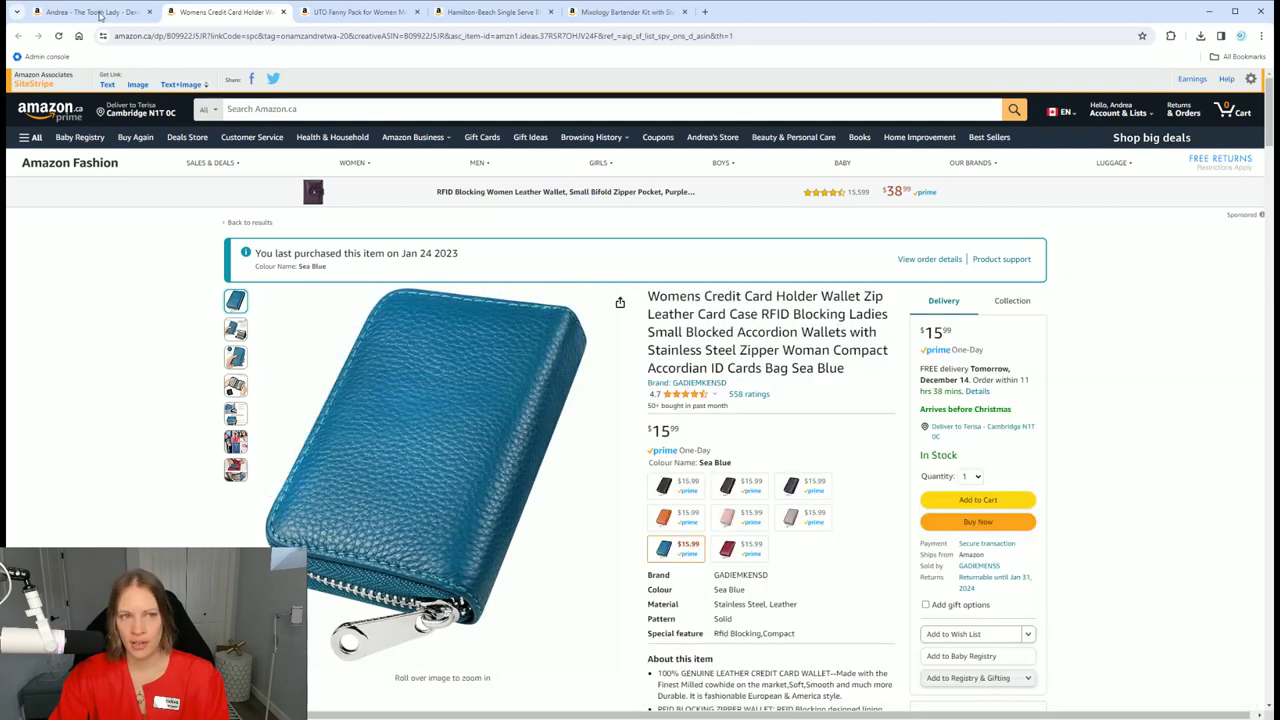
left_click(100, 14)
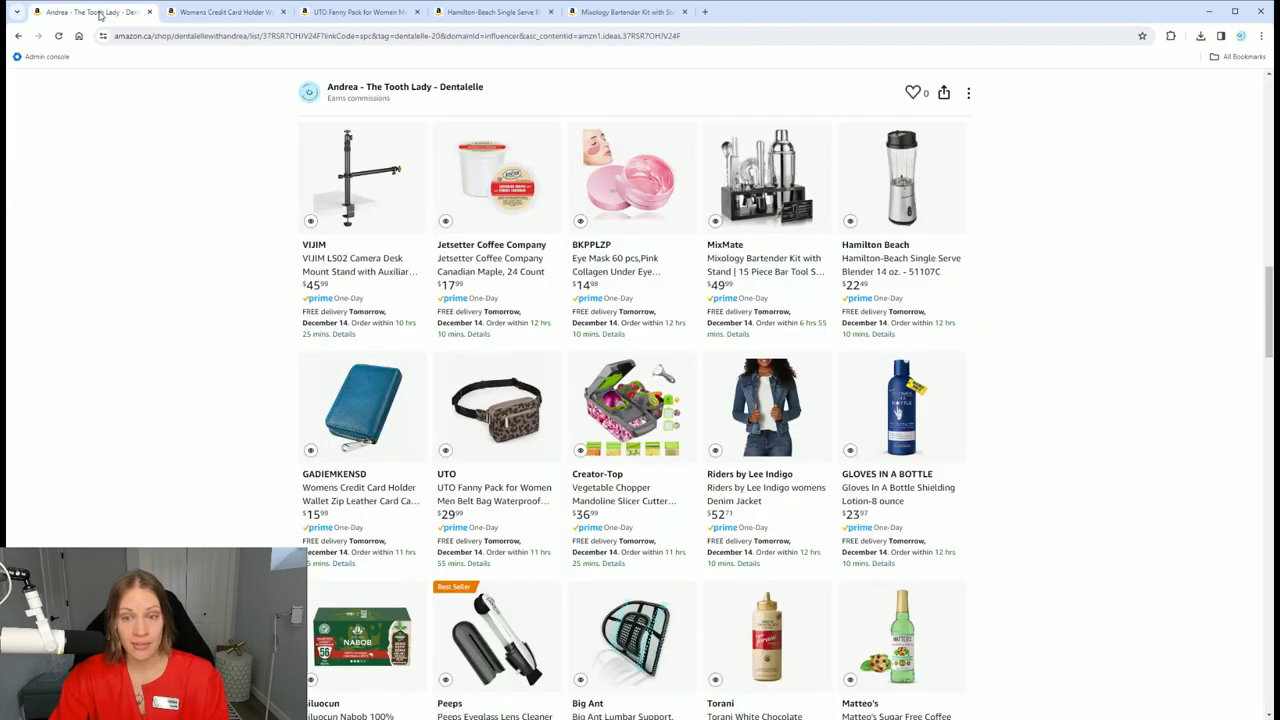
left_click(760, 394)
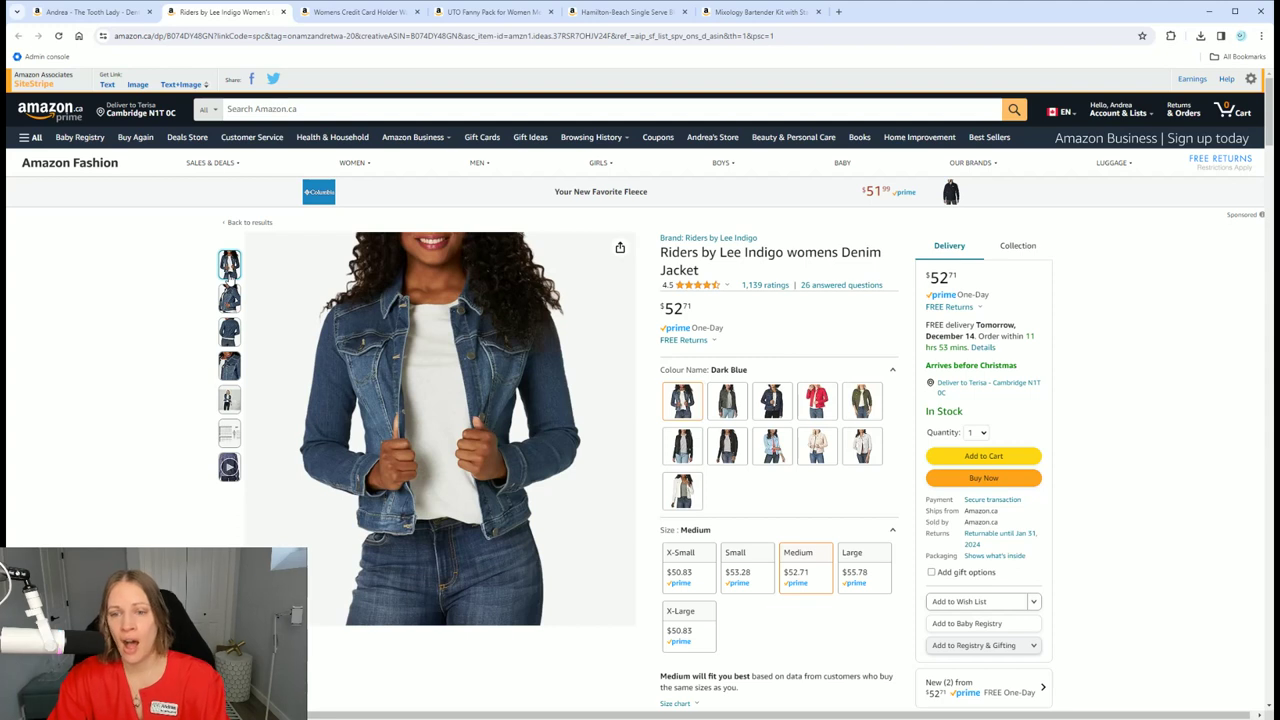
left_click(775, 445)
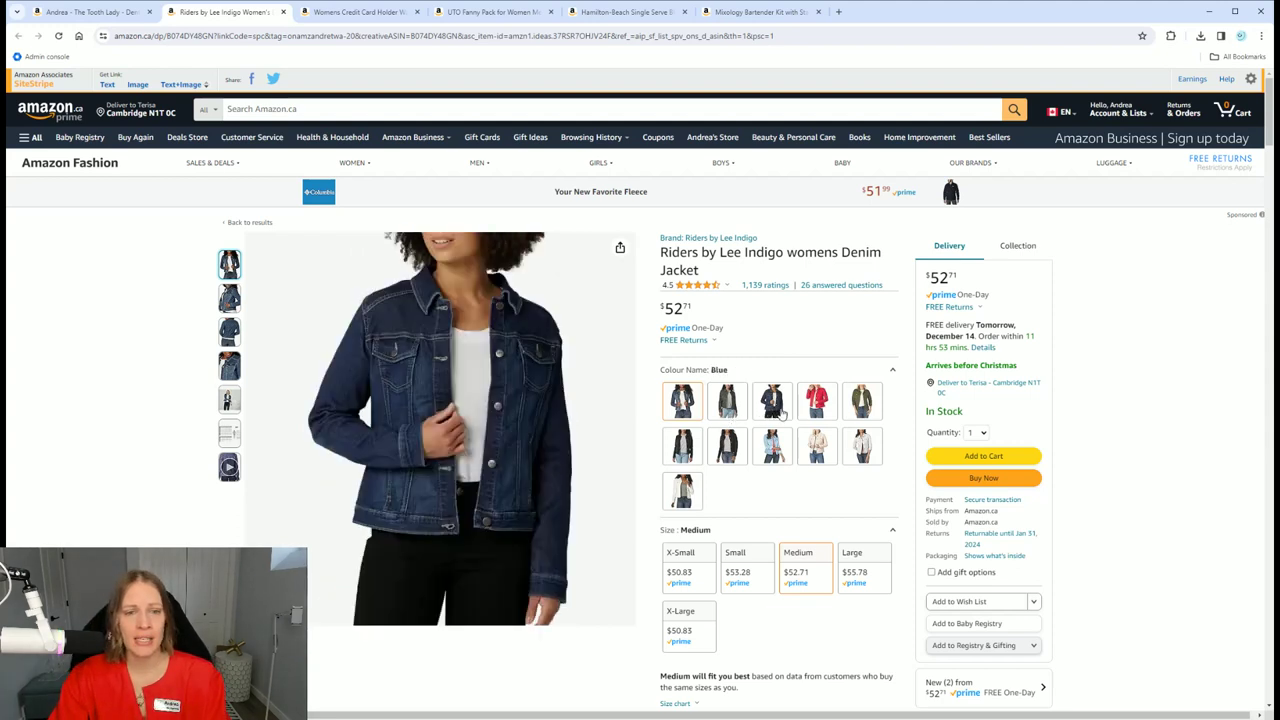
left_click(30, 12)
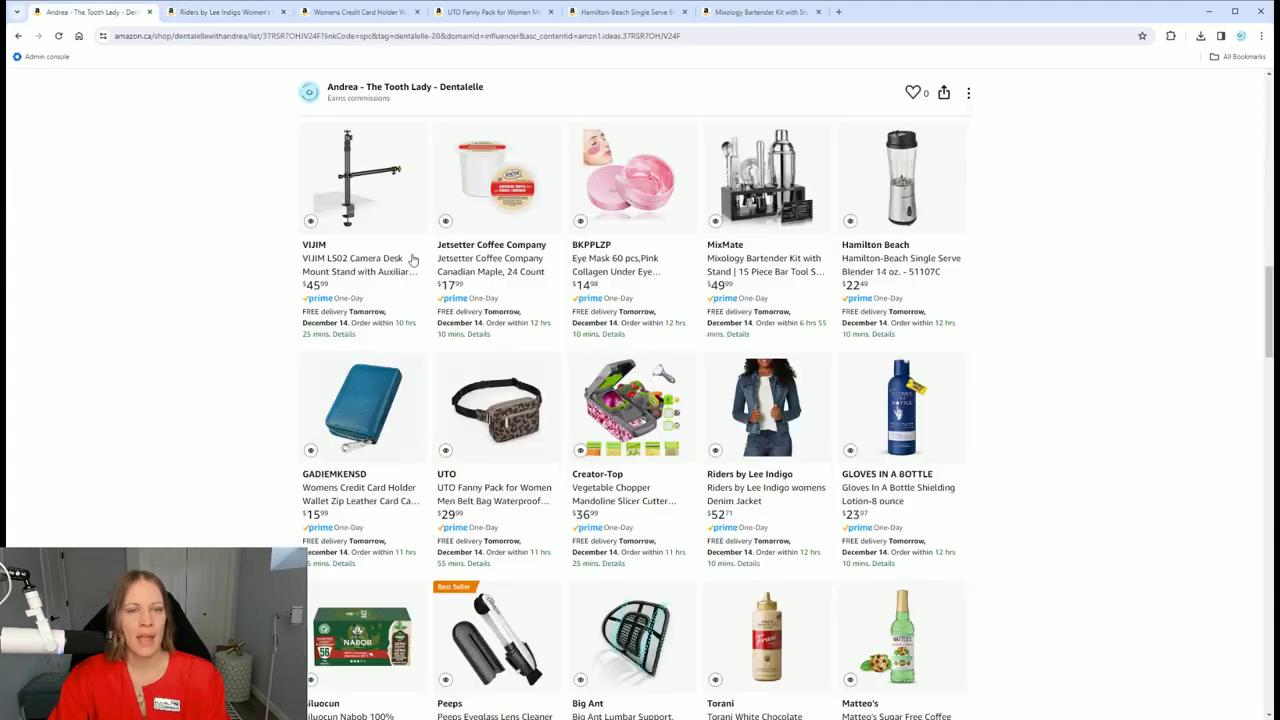
scroll(857, 422, "down", 1)
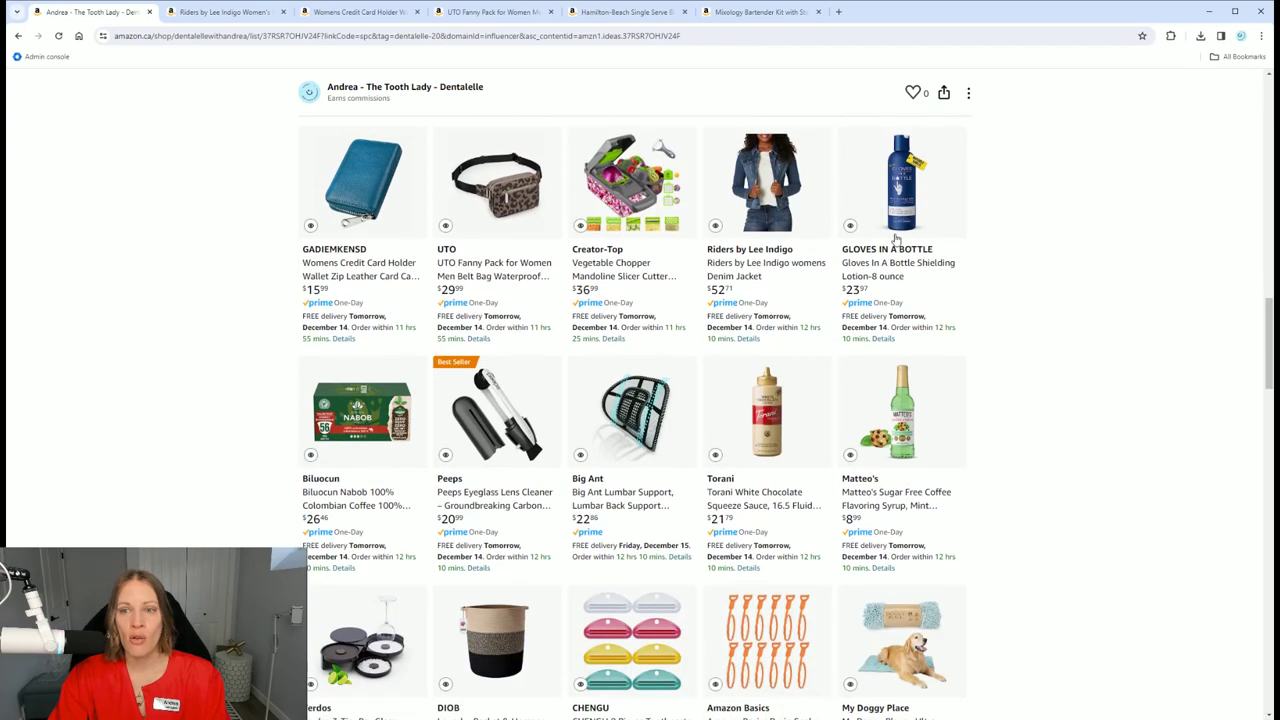
Step: Open Gloves In A Bottle, the Big Ant lumbar support and the DIOB laundry basket in new tabs
left_click(898, 222)
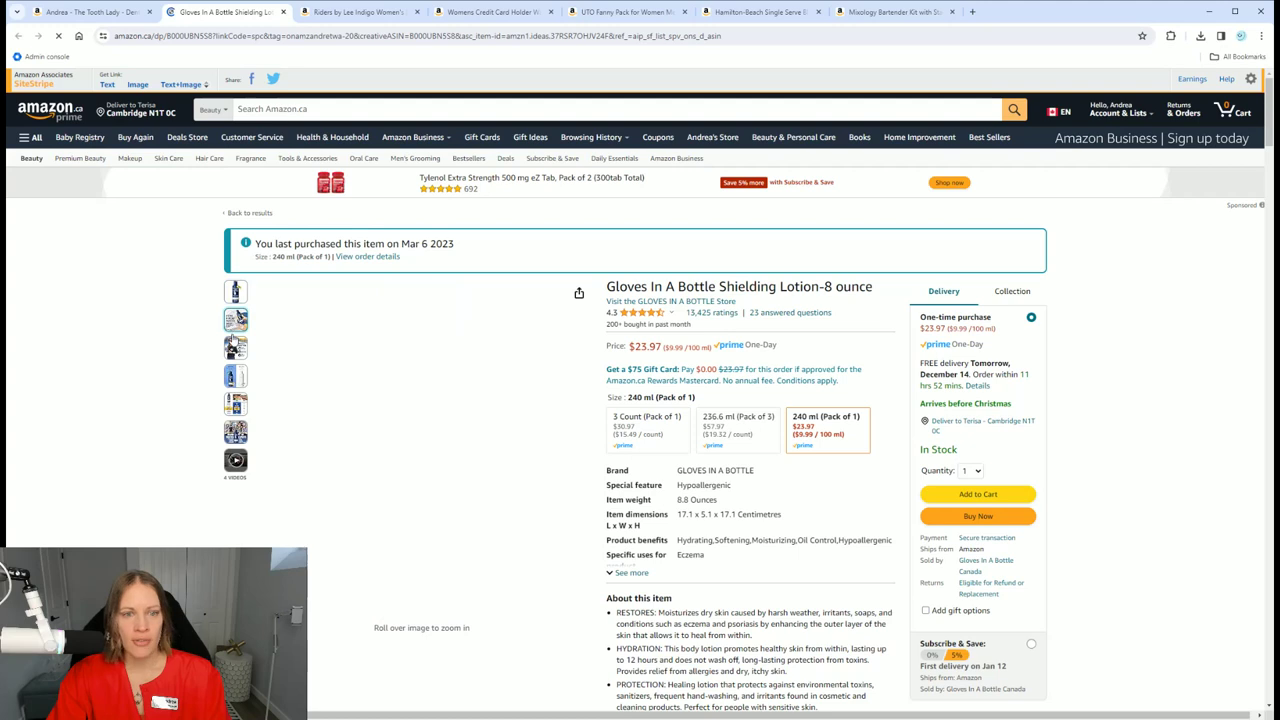
mouse_move(235, 347)
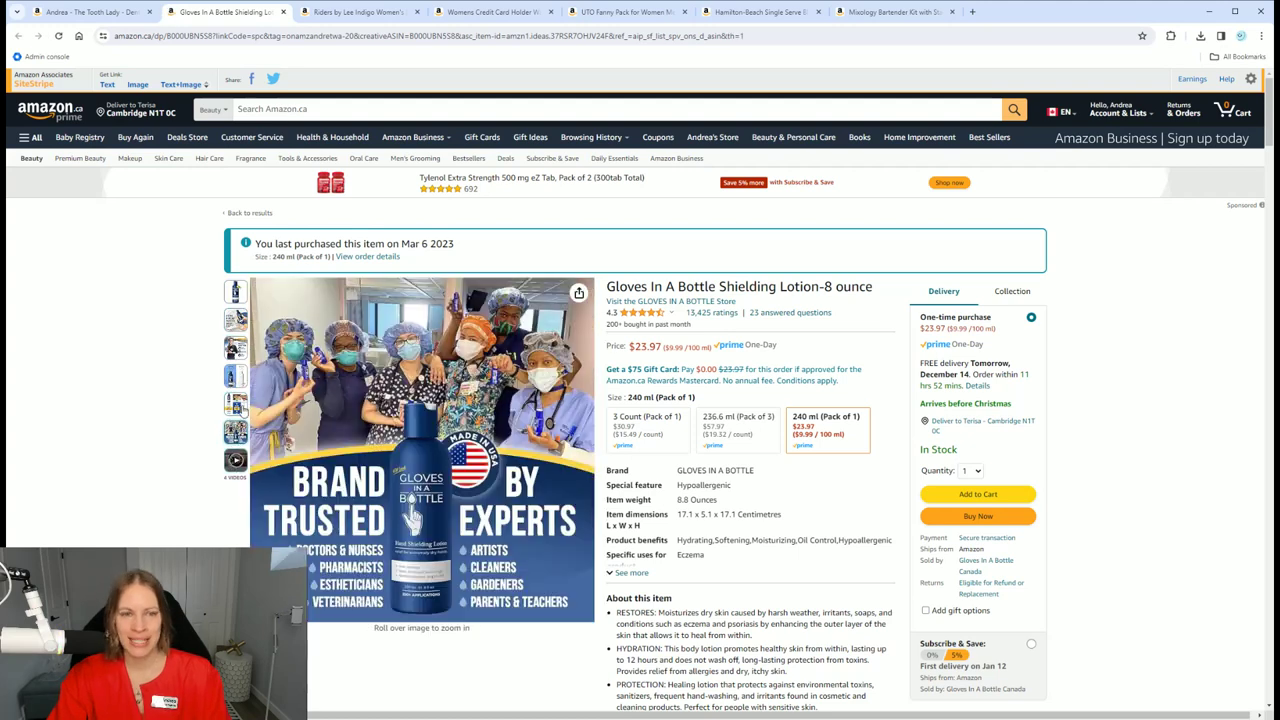
mouse_move(236, 403)
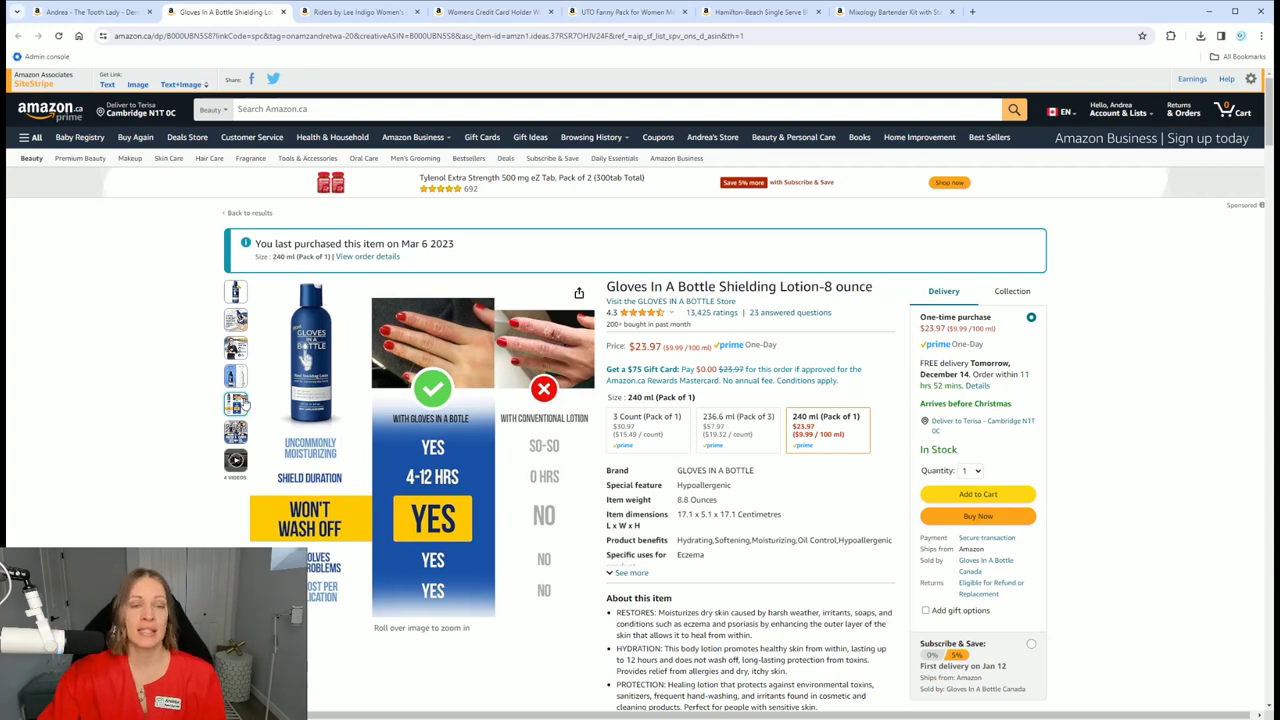
left_click(87, 15)
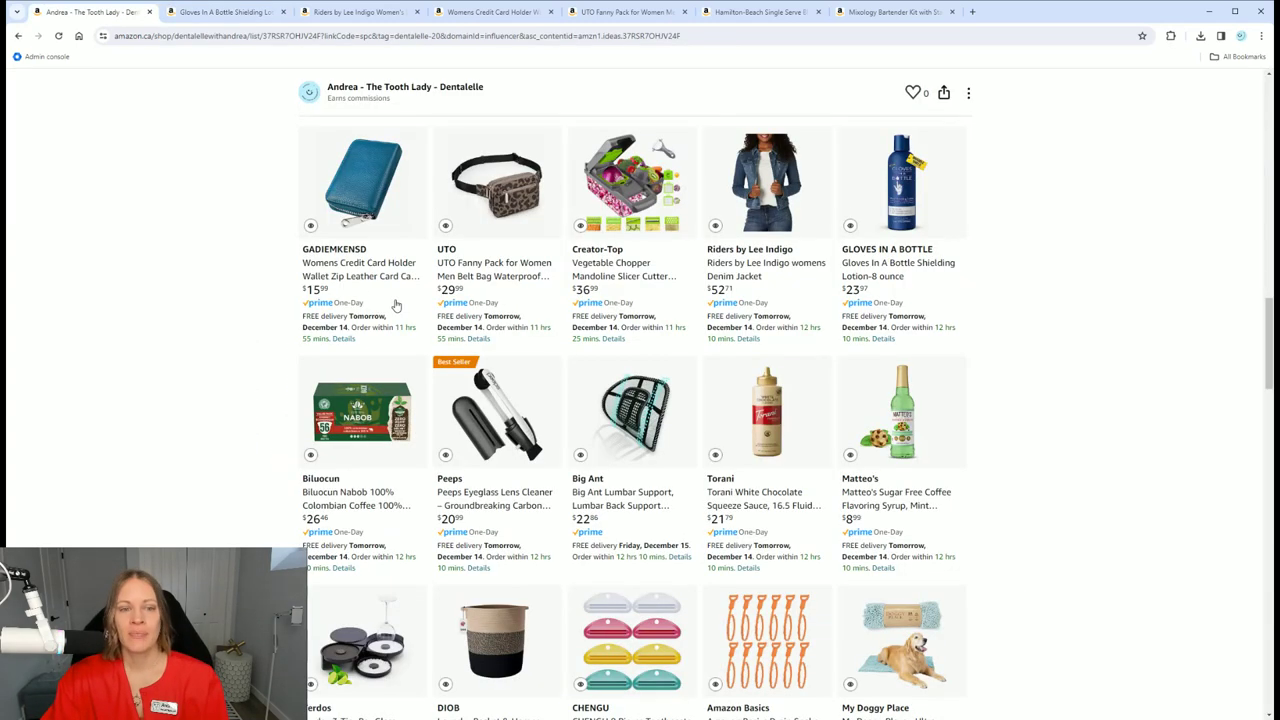
scroll(414, 334, "down", 2)
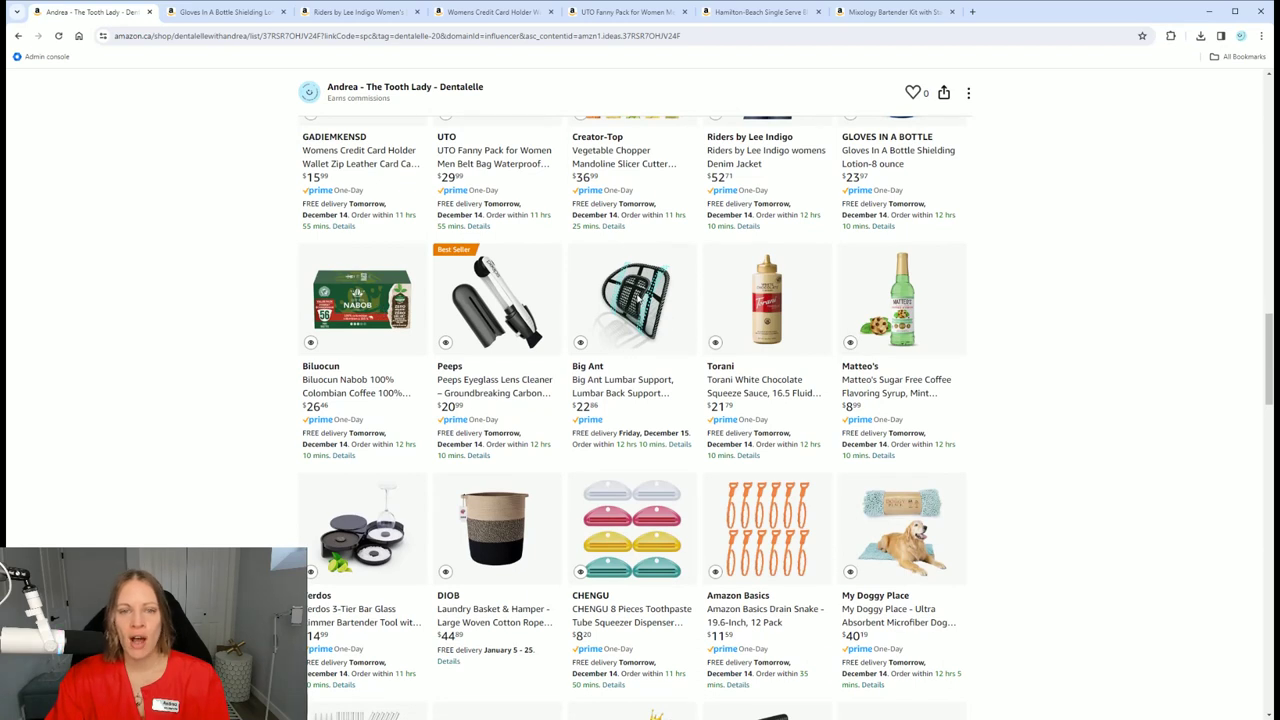
left_click(637, 297)
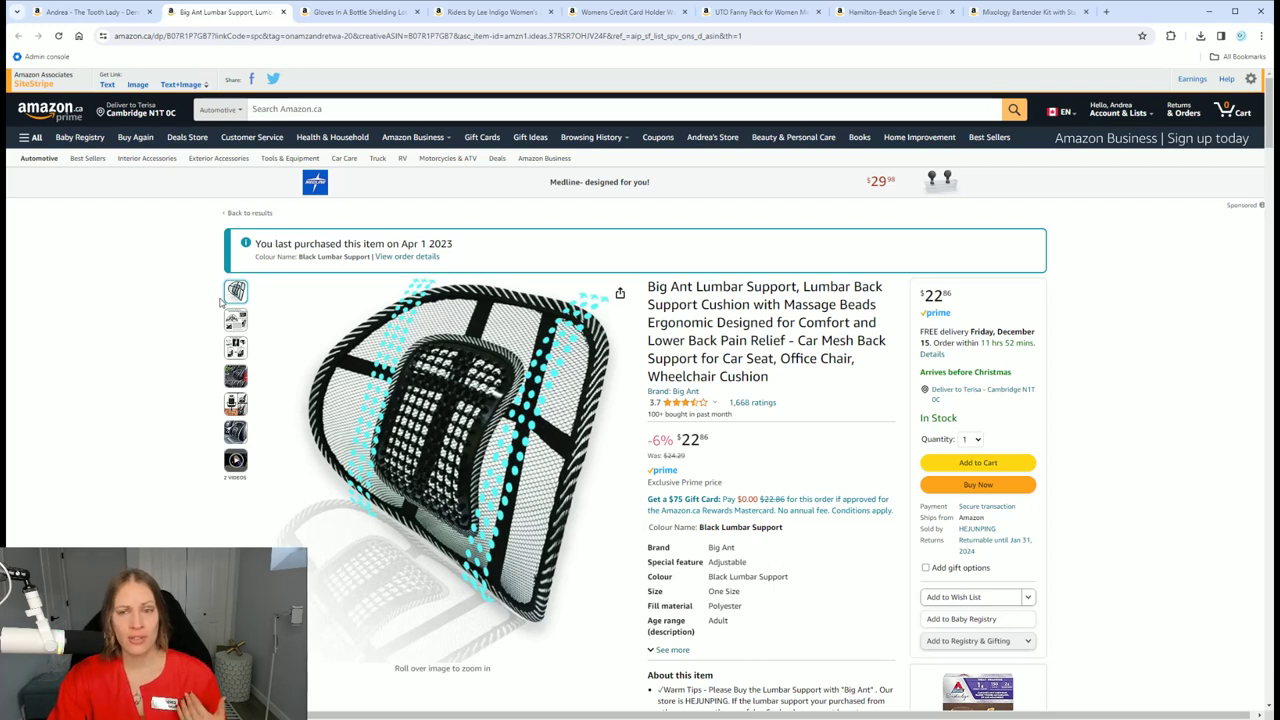
left_click(90, 11)
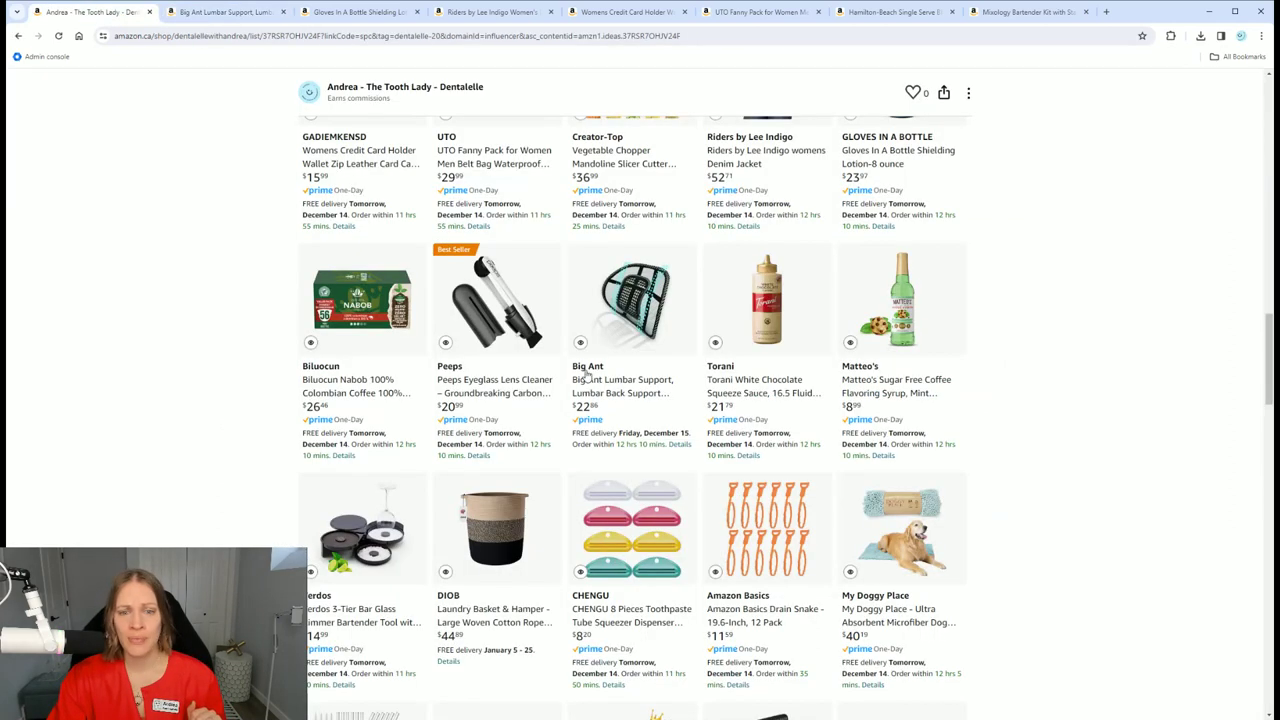
scroll(588, 378, "down", 2)
left_click(494, 378)
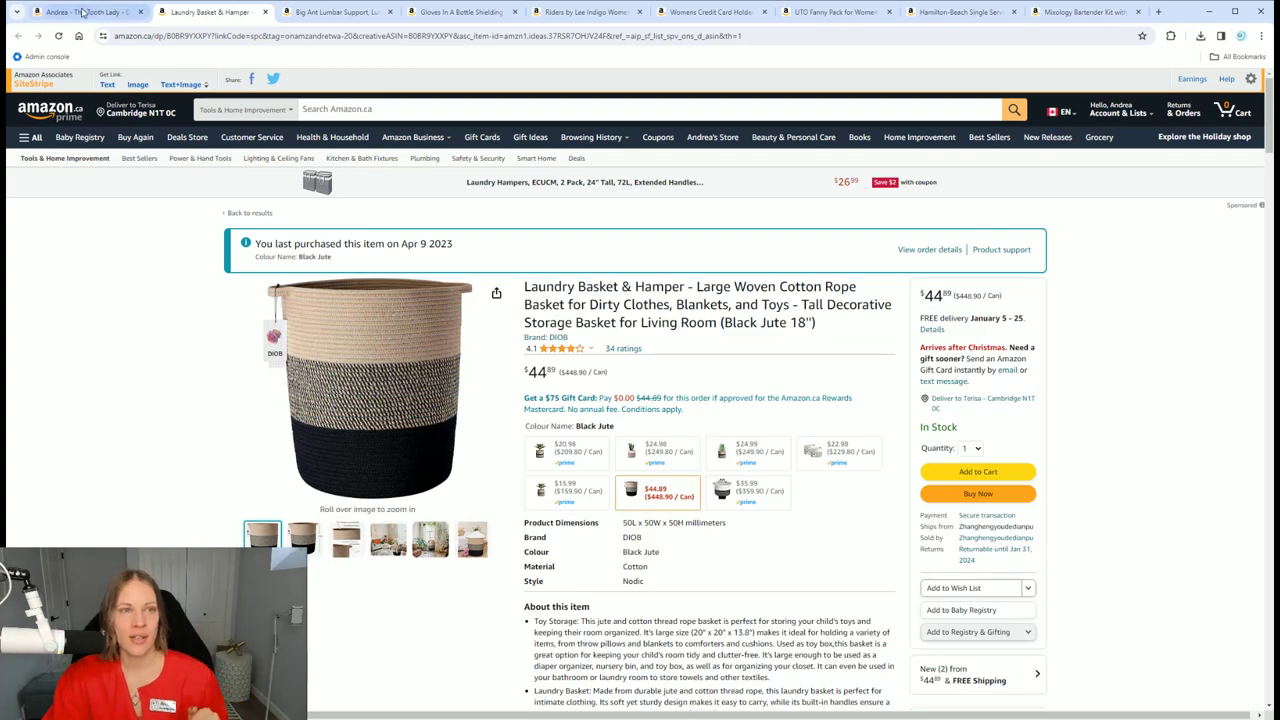
left_click(85, 11)
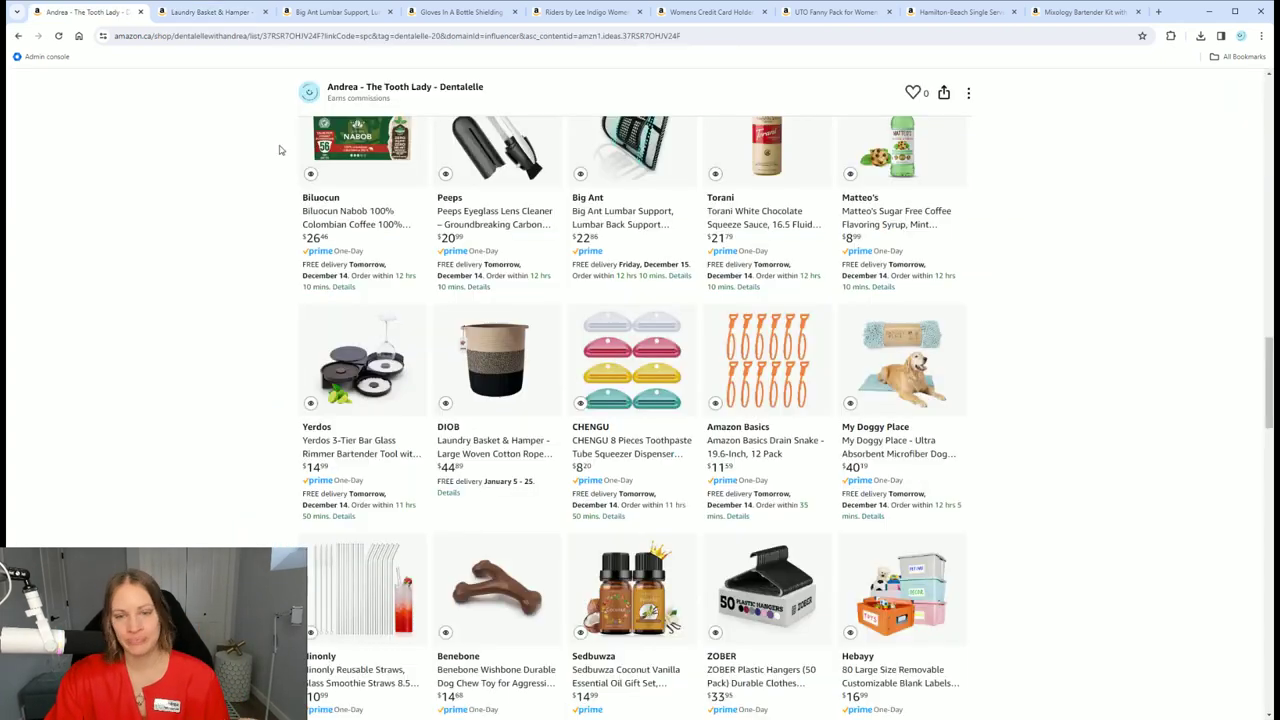
Step: Open the CHENGU toothpaste squeezer in a new tab, then view and close the My Doggy Place mat
left_click(658, 373)
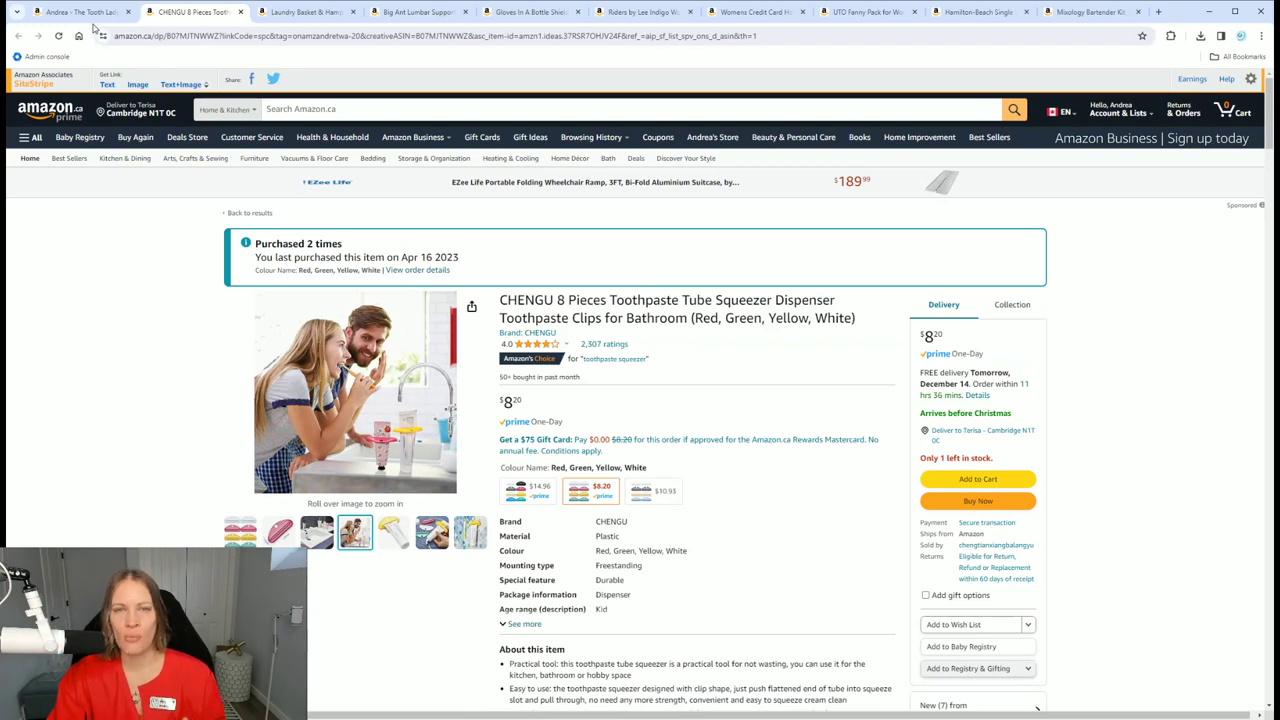
left_click(87, 14)
scroll(636, 348, "down", 1)
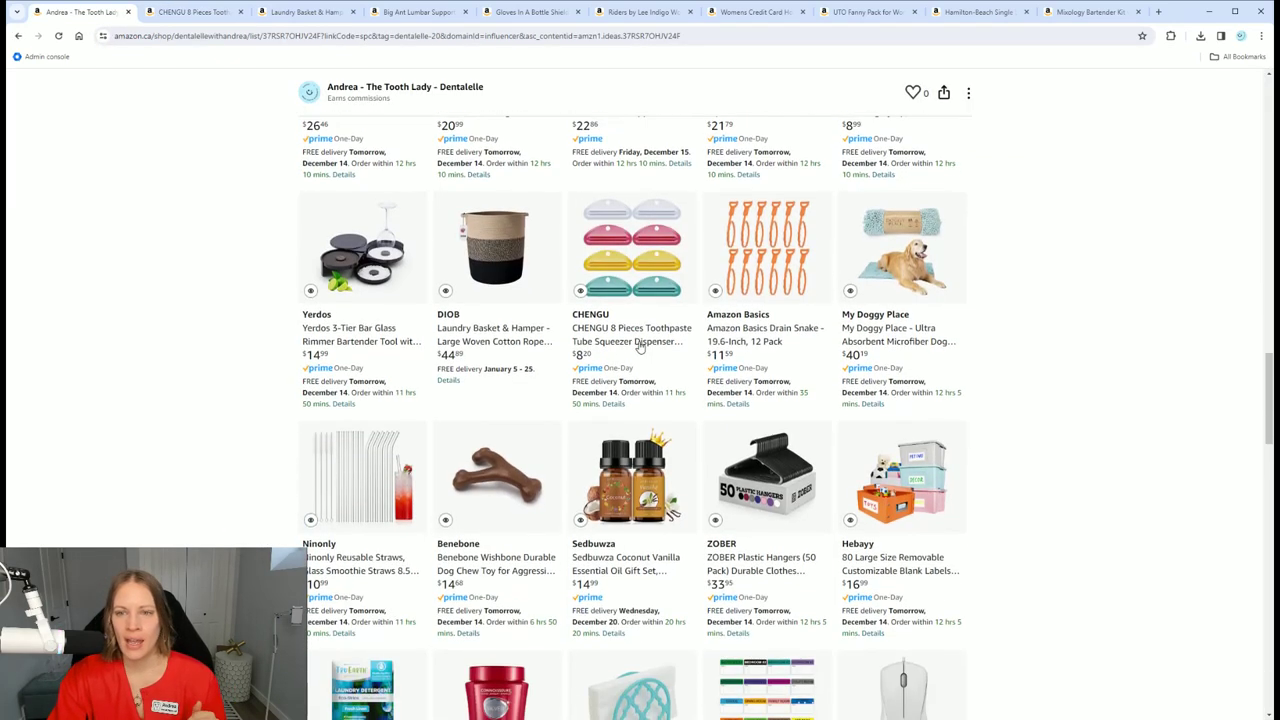
left_click(905, 246)
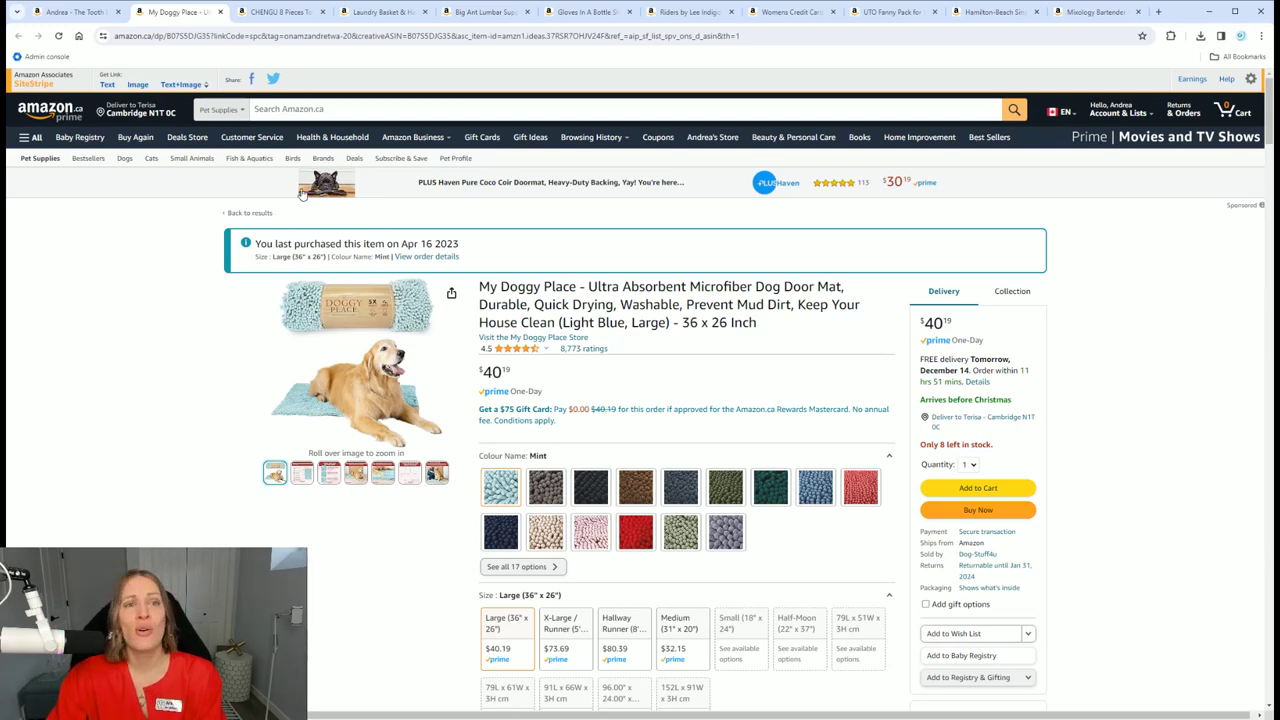
left_click(220, 12)
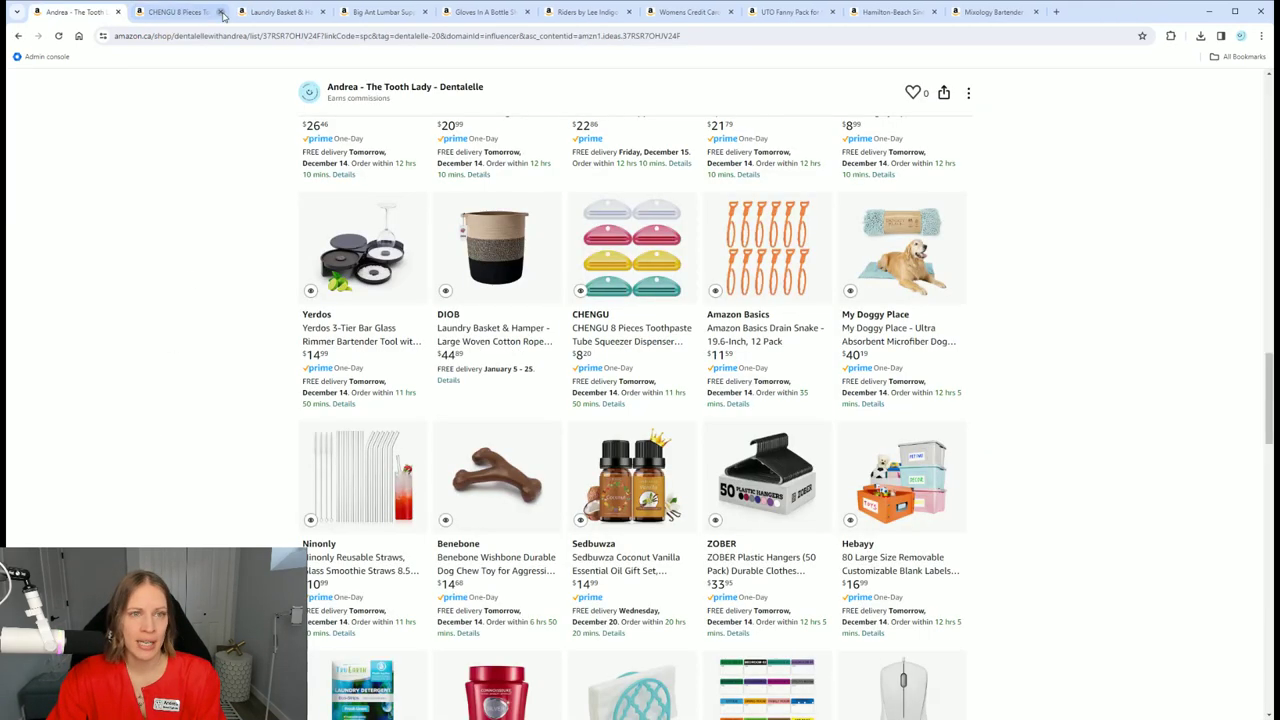
Step: Close the remaining opened product tabs, leaving only the storefront list
left_click(220, 12)
left_click(220, 12)
left_click(220, 12)
left_click(220, 12)
left_click(220, 12)
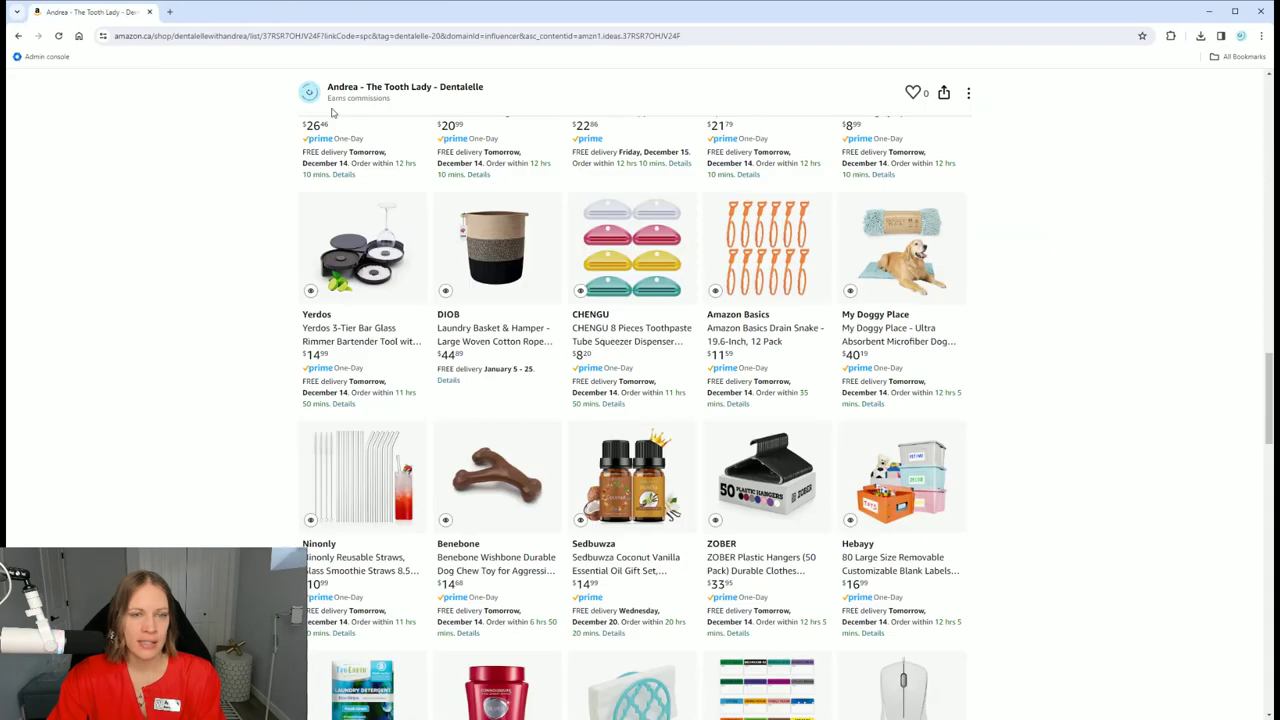
scroll(610, 310, "down", 3)
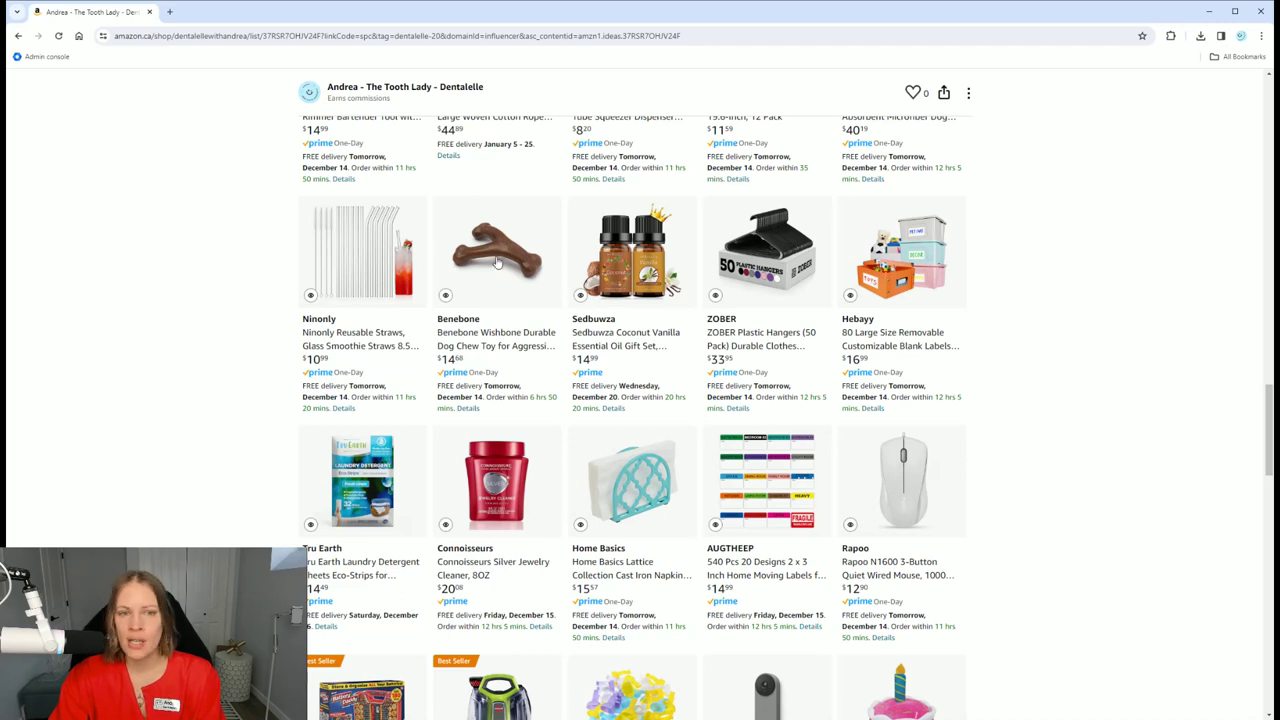
Step: Open the Nimonly reusable straws and the Bissell Little Green Proheat ($99.99) in new tabs
left_click(362, 266)
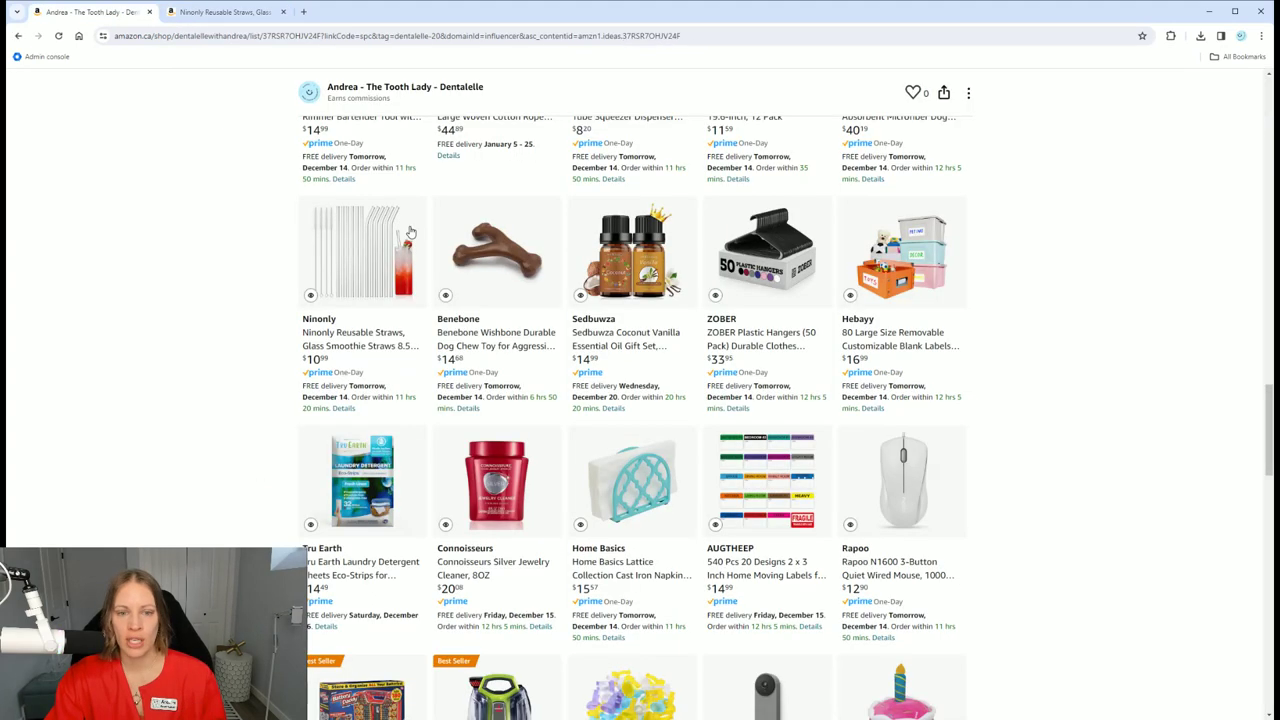
left_click(125, 12)
scroll(520, 285, "down", 1)
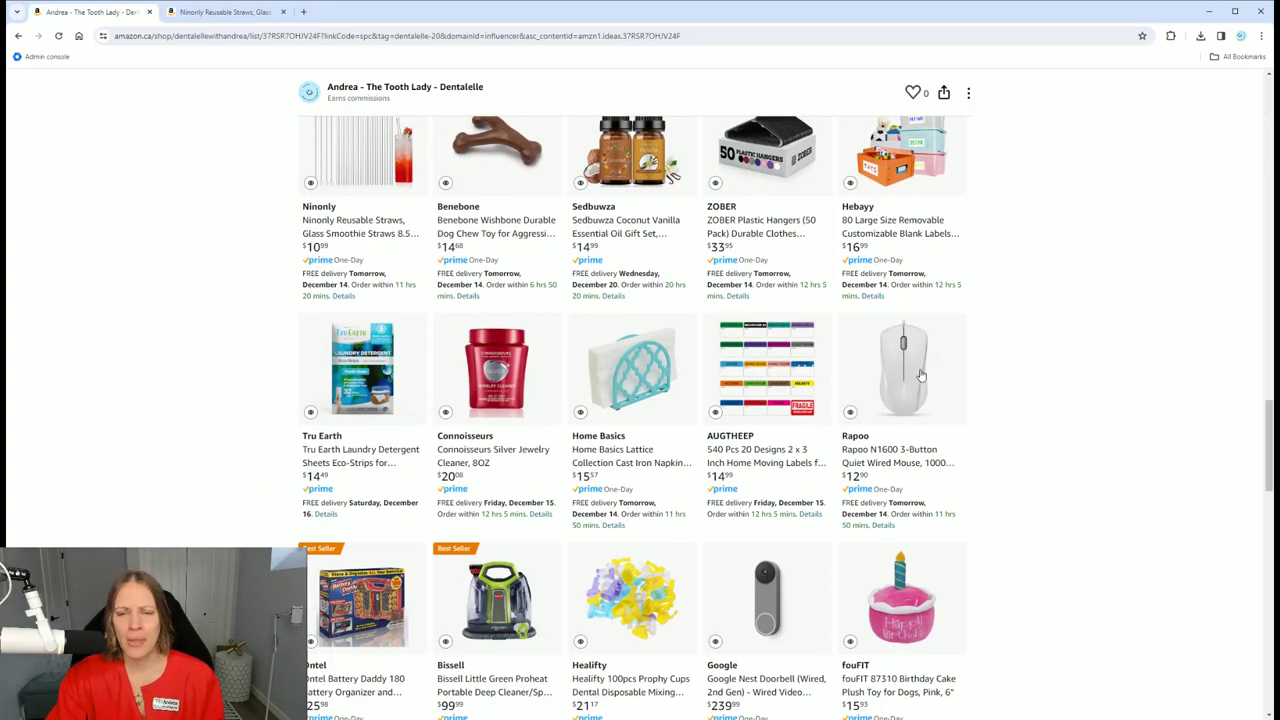
scroll(918, 378, "down", 1)
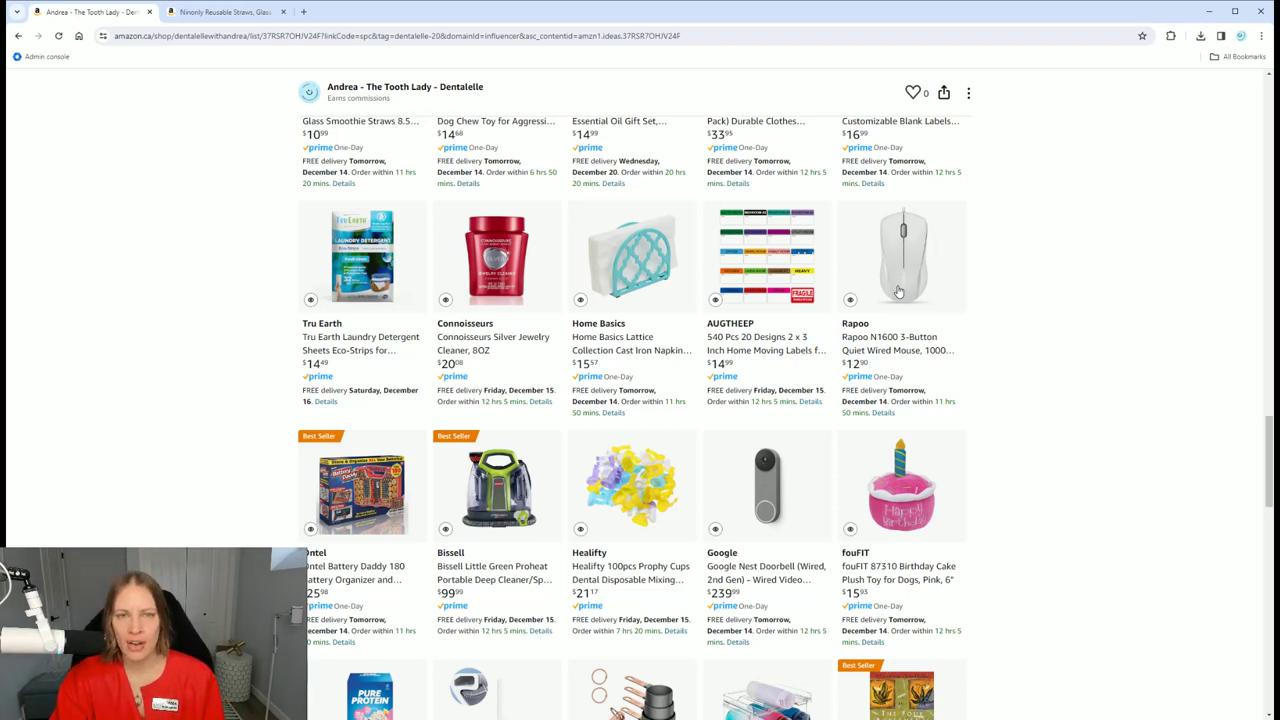
scroll(898, 300, "down", 2)
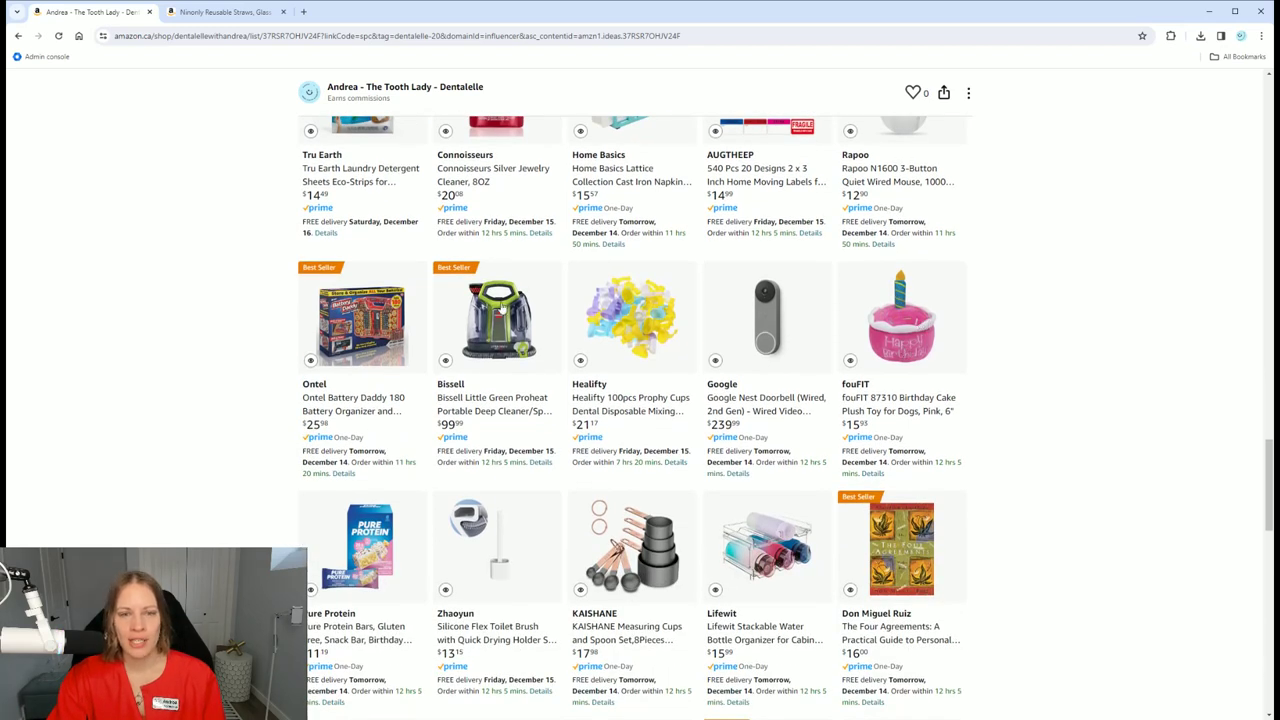
left_click(491, 322)
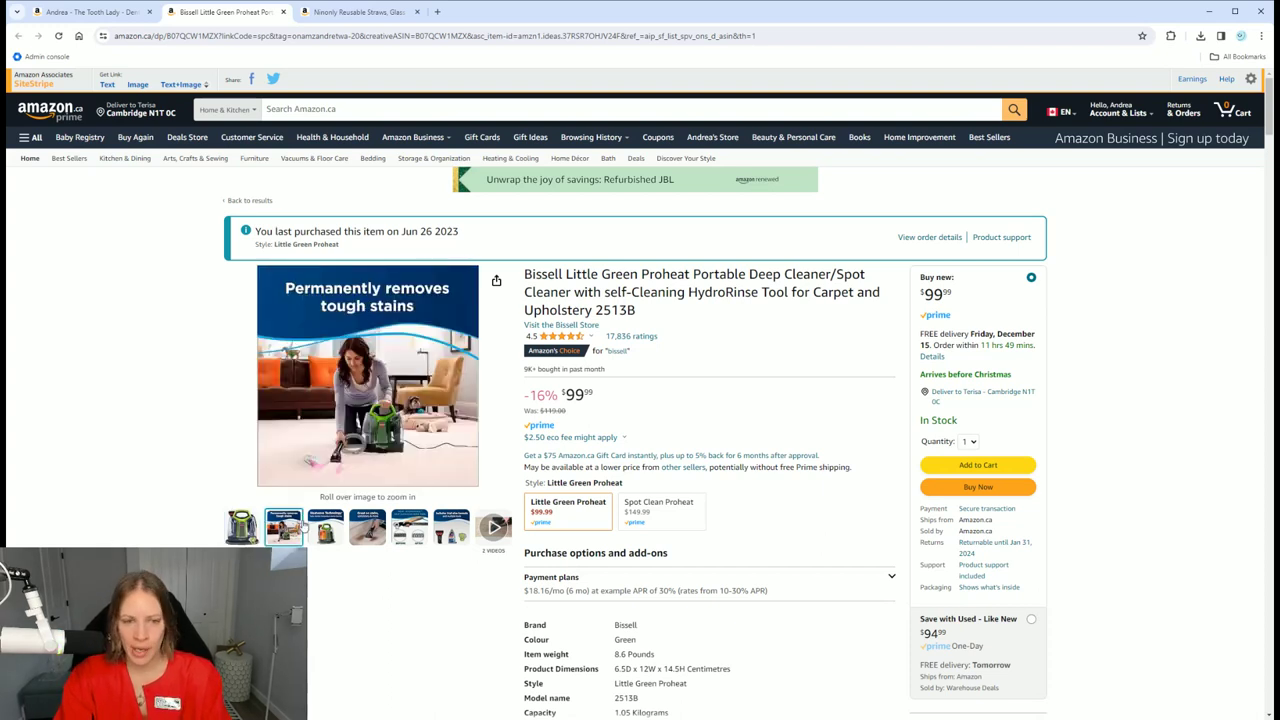
mouse_move(283, 527)
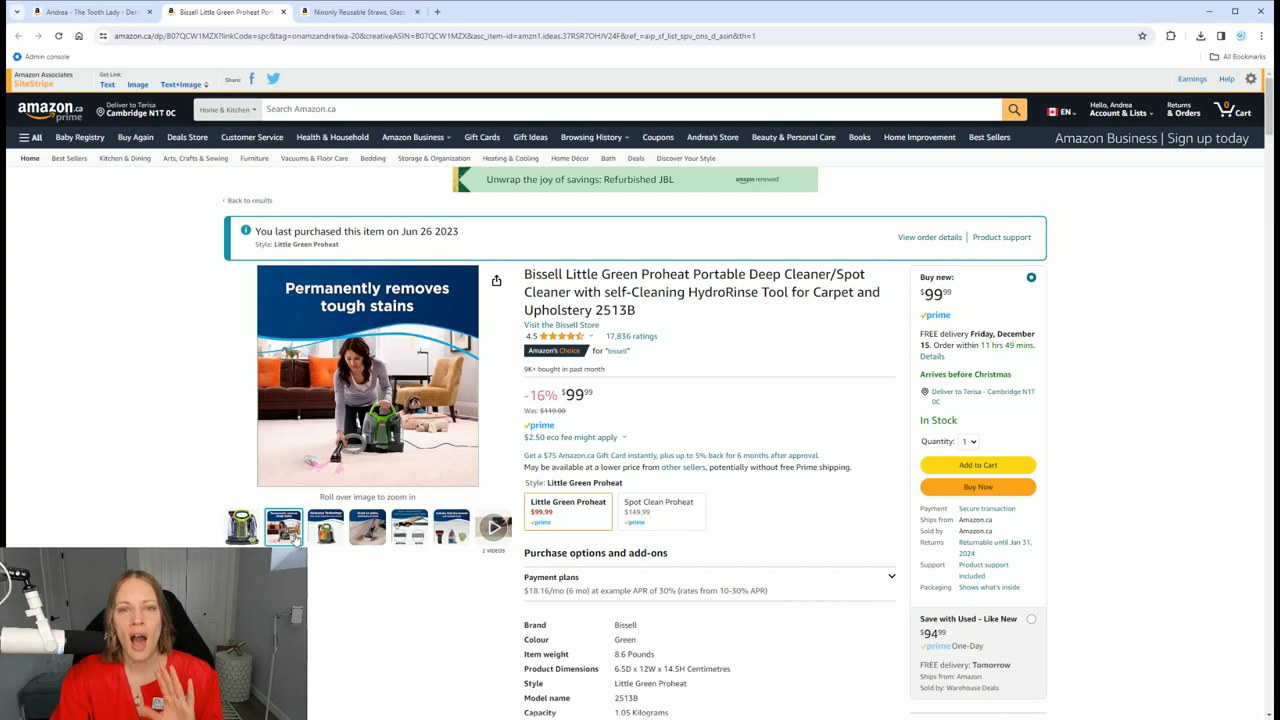
Step: Open the Ontel Battery Daddy organizer page ($25.98, bought four times), then close its tab
left_click(85, 11)
left_click(356, 330)
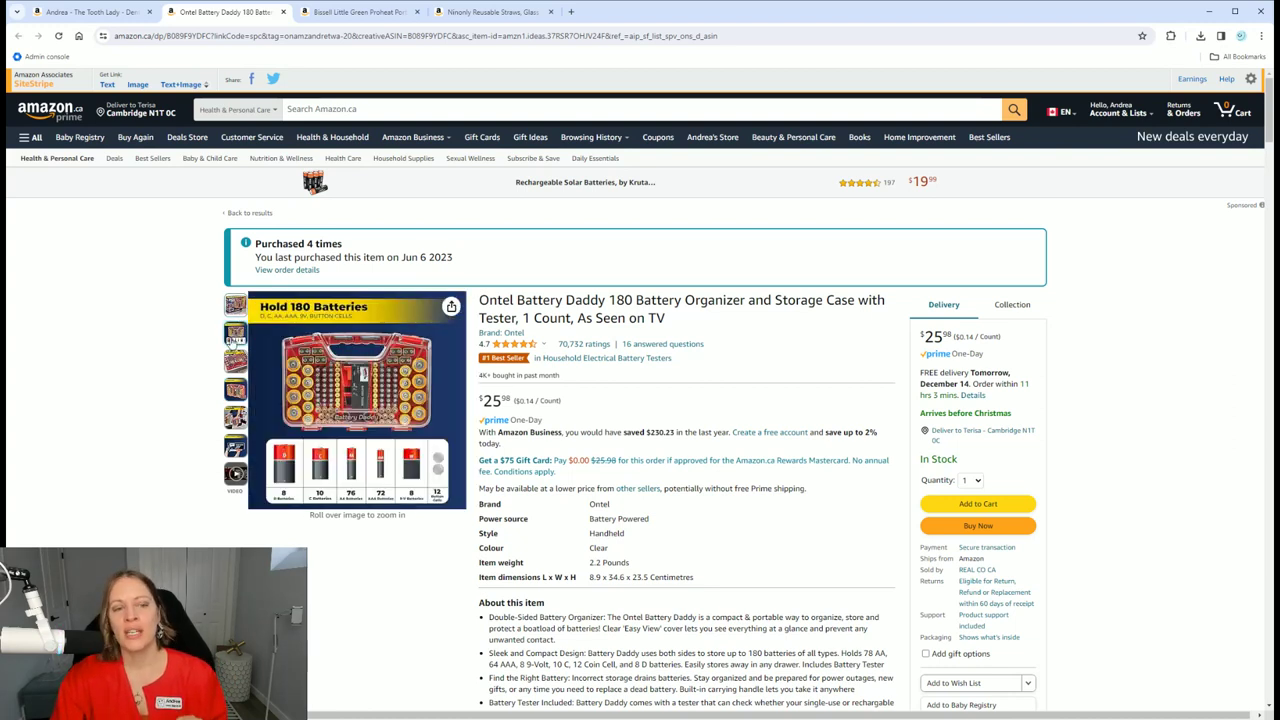
mouse_move(235, 361)
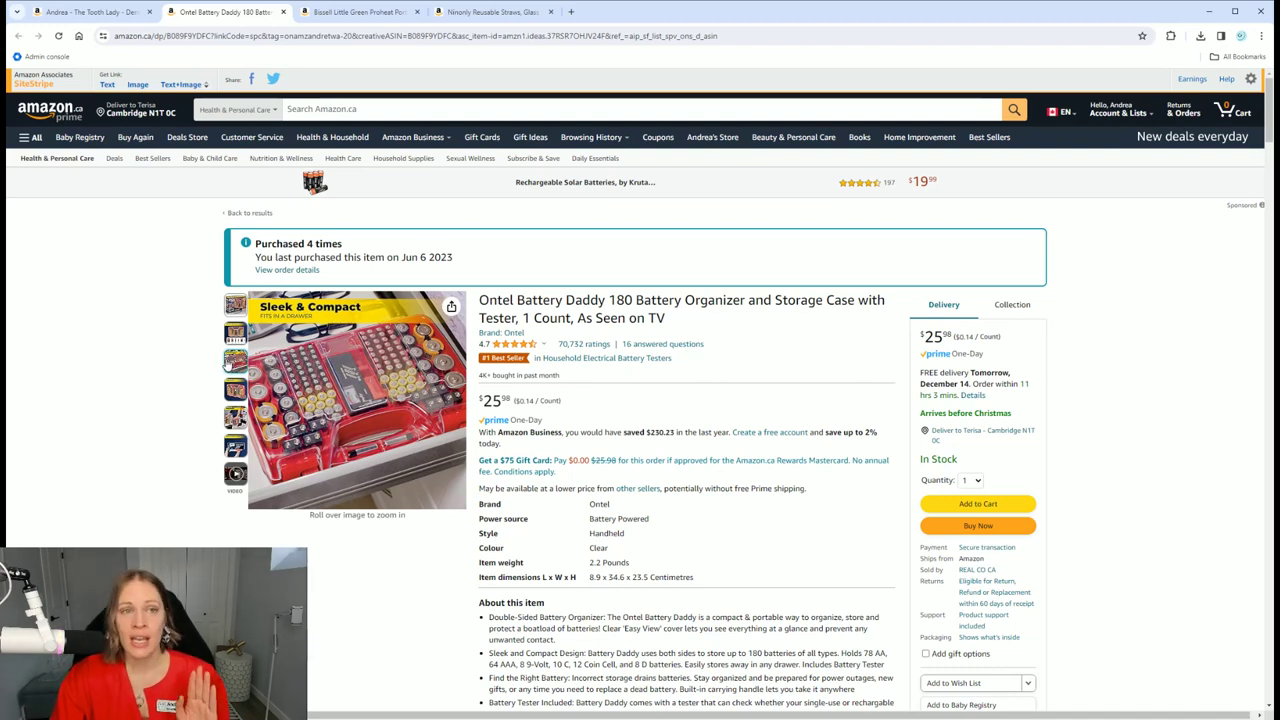
left_click(285, 12)
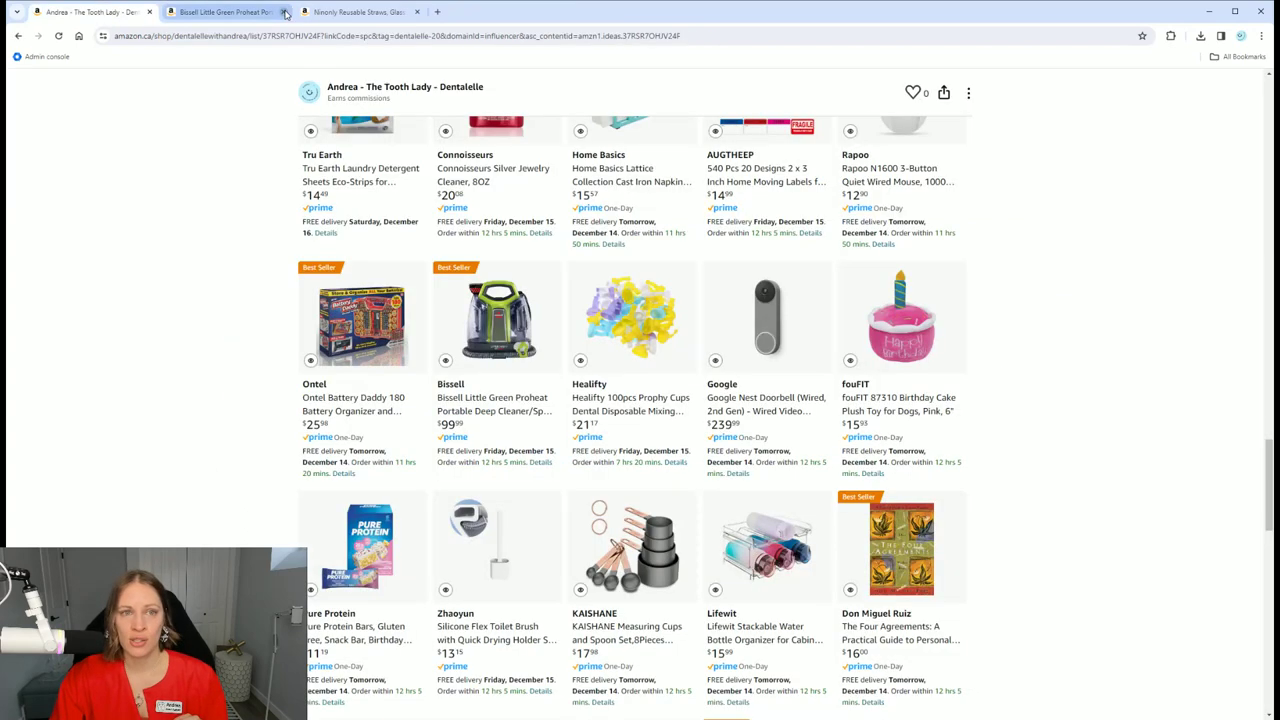
Step: Close a leftover product tab and open the $13.15 Zhaoyun Silicone Flex Toilet Brush page
left_click(285, 12)
scroll(586, 343, "down", 3)
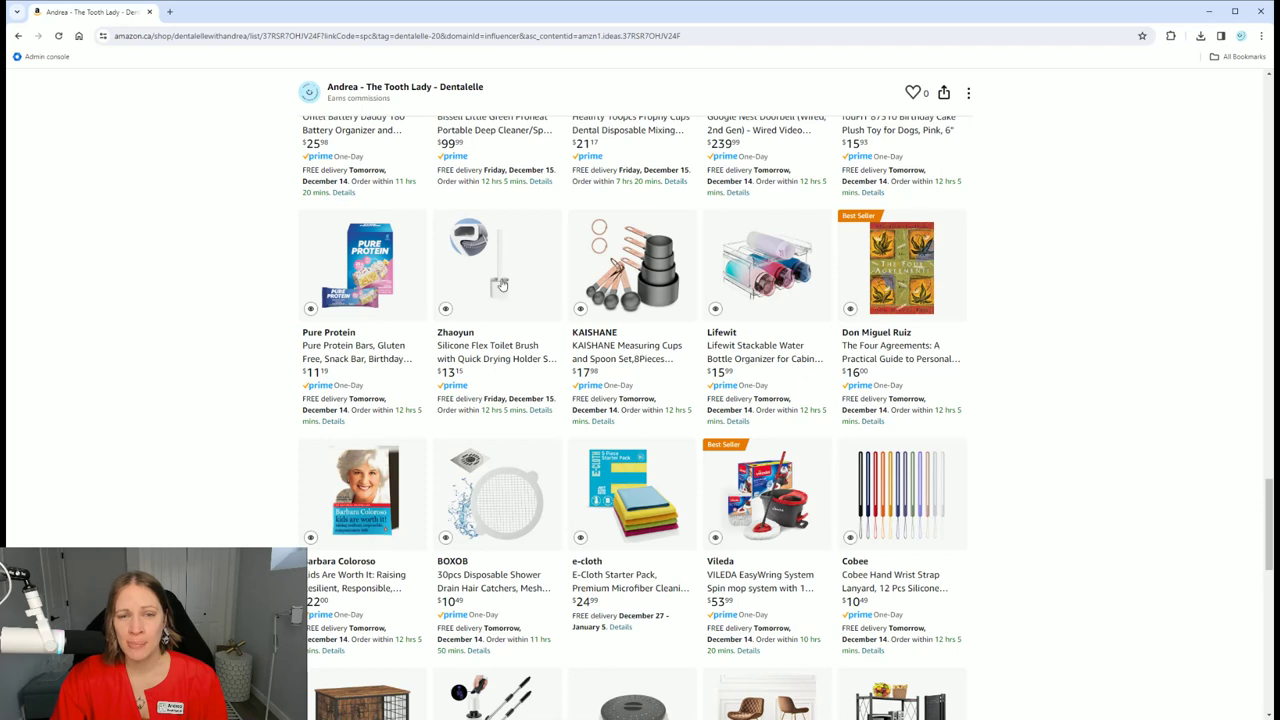
left_click(484, 288)
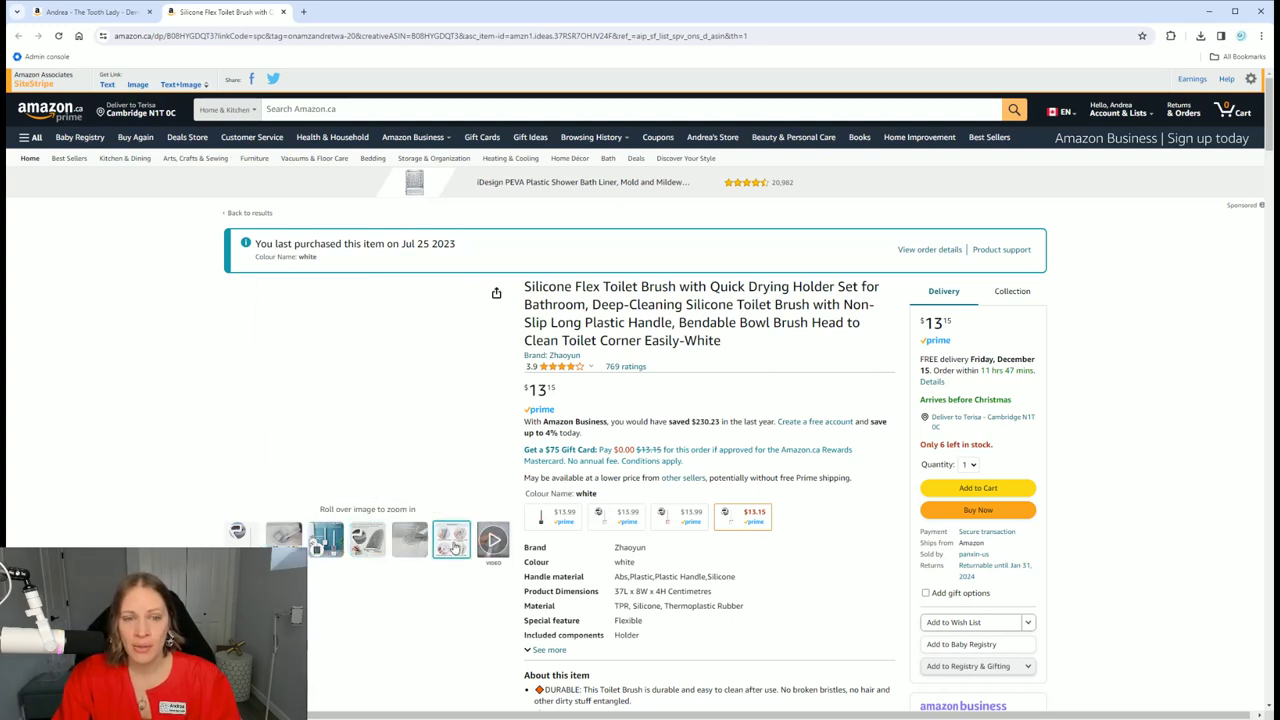
mouse_move(241, 537)
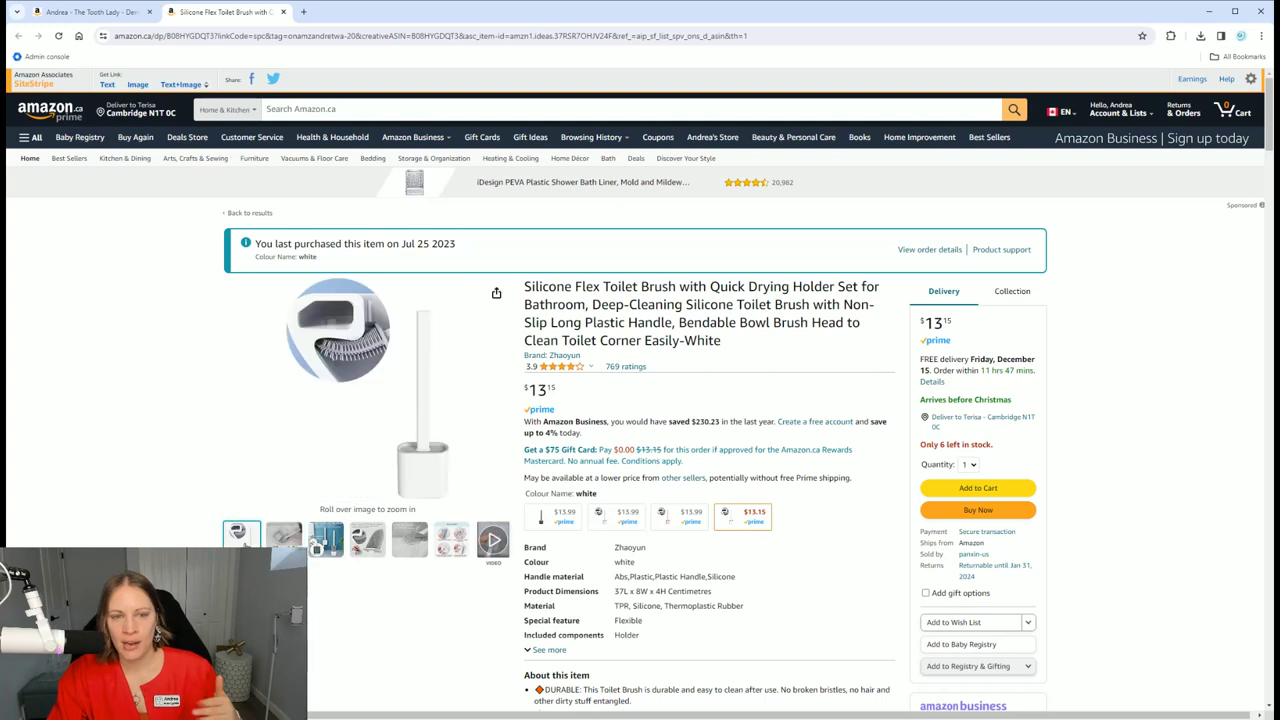
Step: Open The Four Agreements and Barbara Coloroso's Kids Are Worth It ($22.00) book pages
left_click(90, 12)
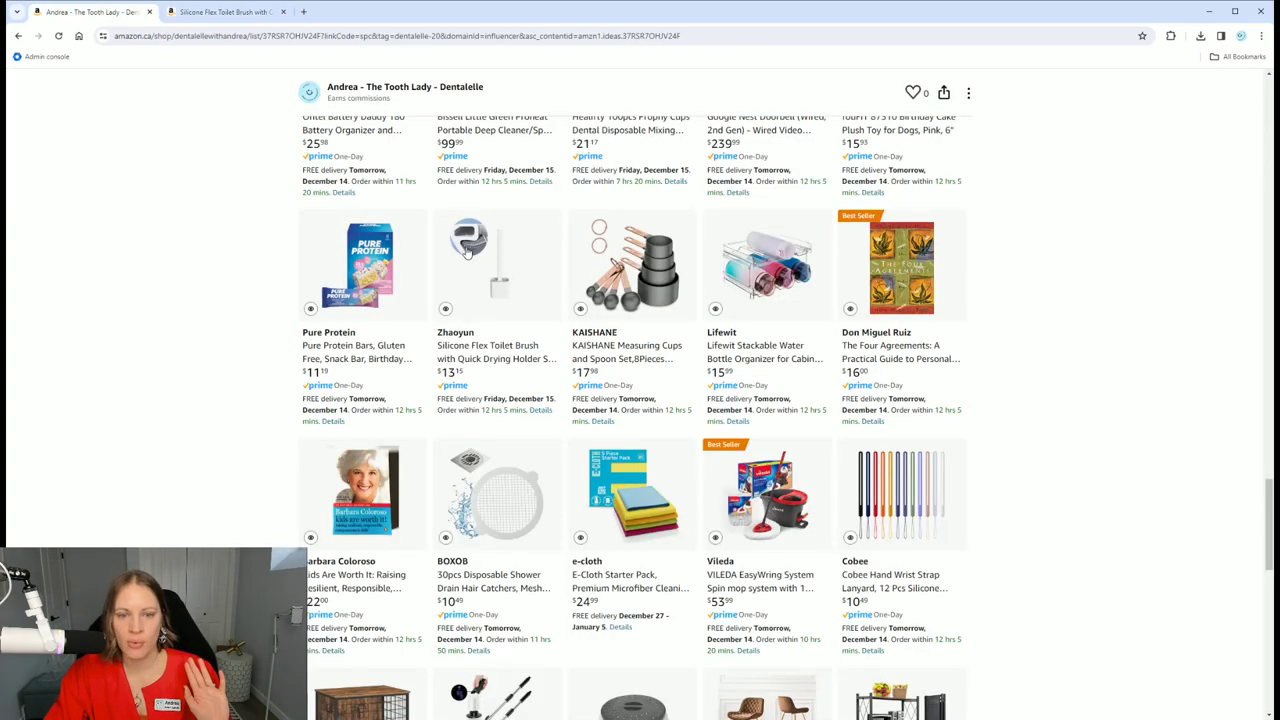
scroll(700, 270, "down", 2)
scroll(800, 272, "up", 2)
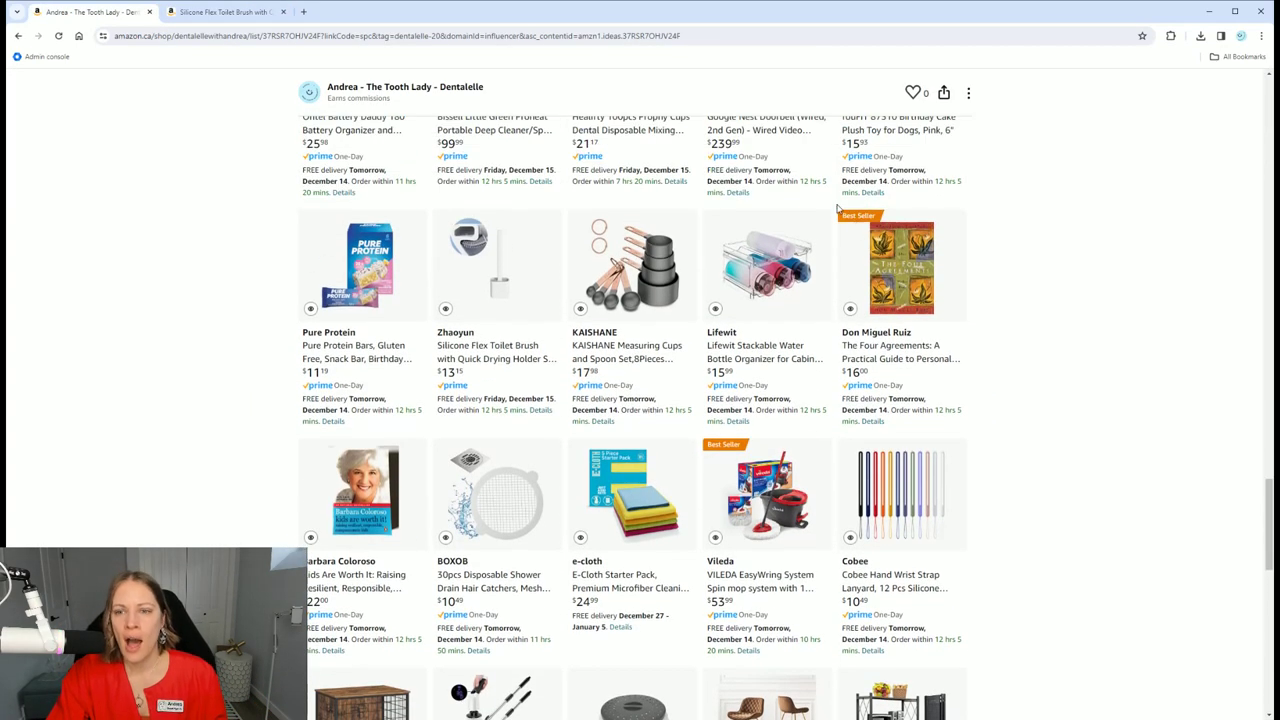
left_click(899, 272)
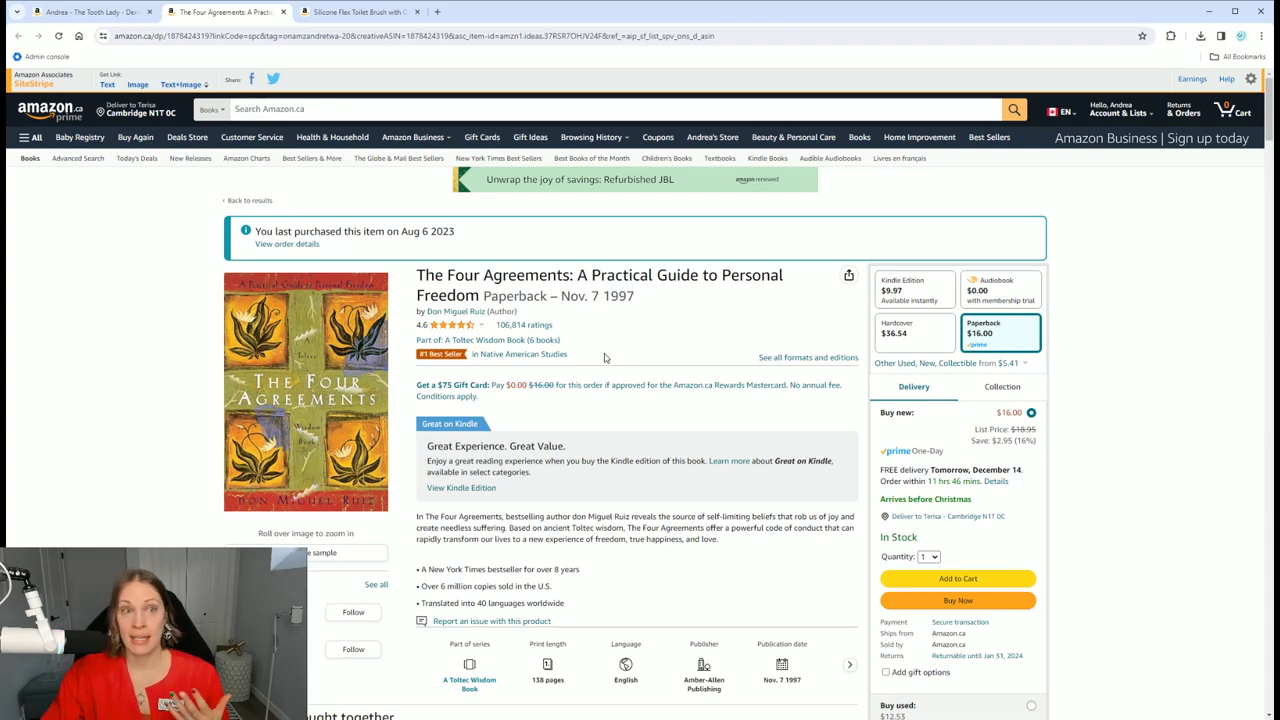
left_click(110, 12)
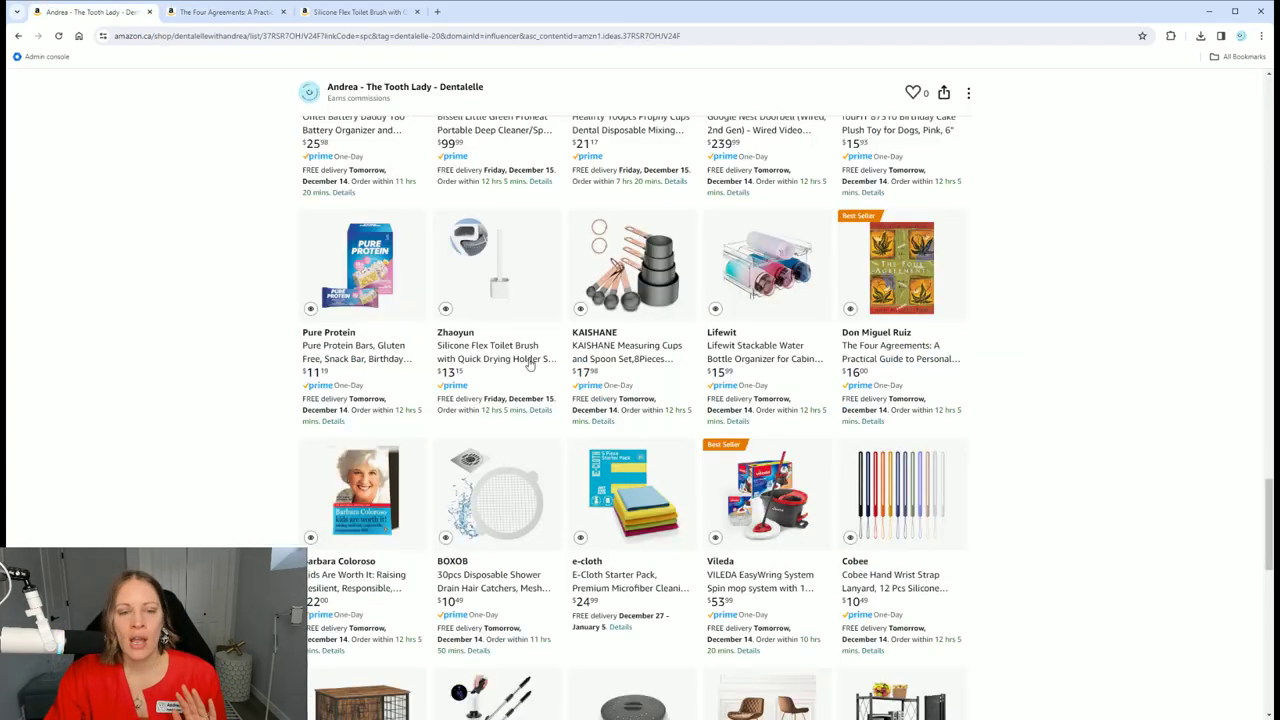
left_click(366, 508)
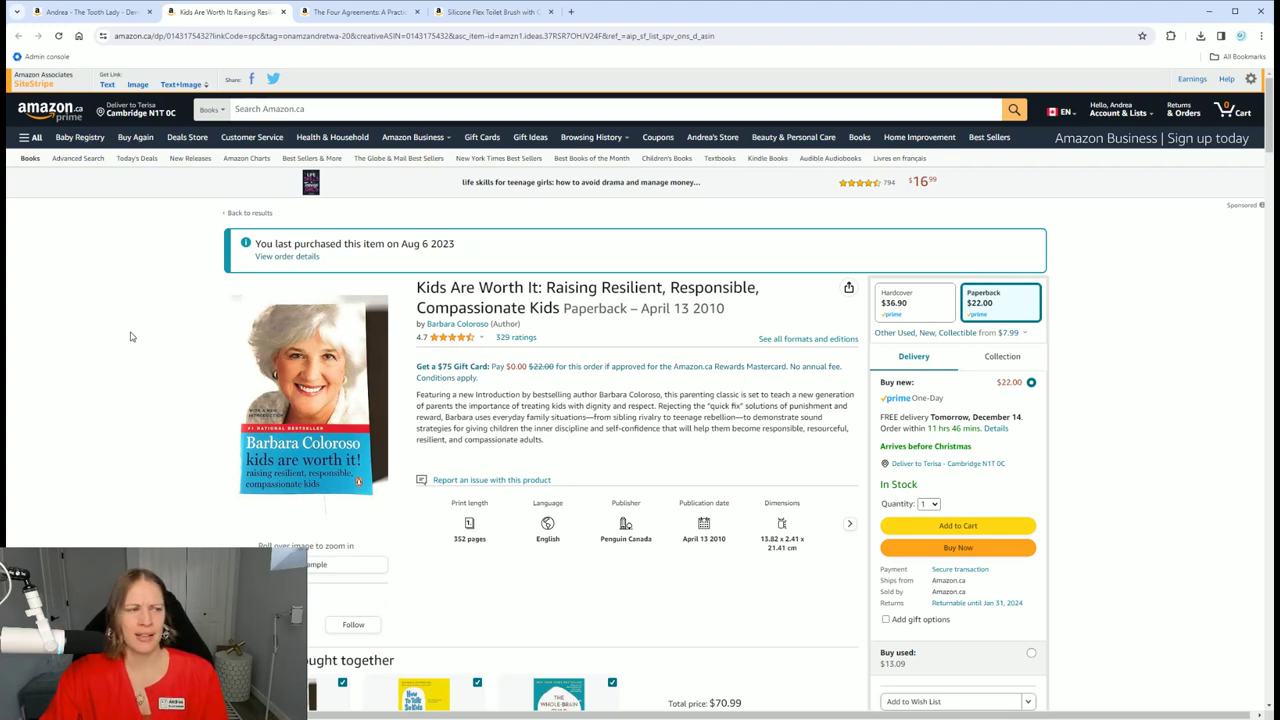
Step: Open the BOXOB 30-pack shower drain hair catcher page ($10.49) from the storefront list
left_click(90, 12)
scroll(558, 342, "down", 2)
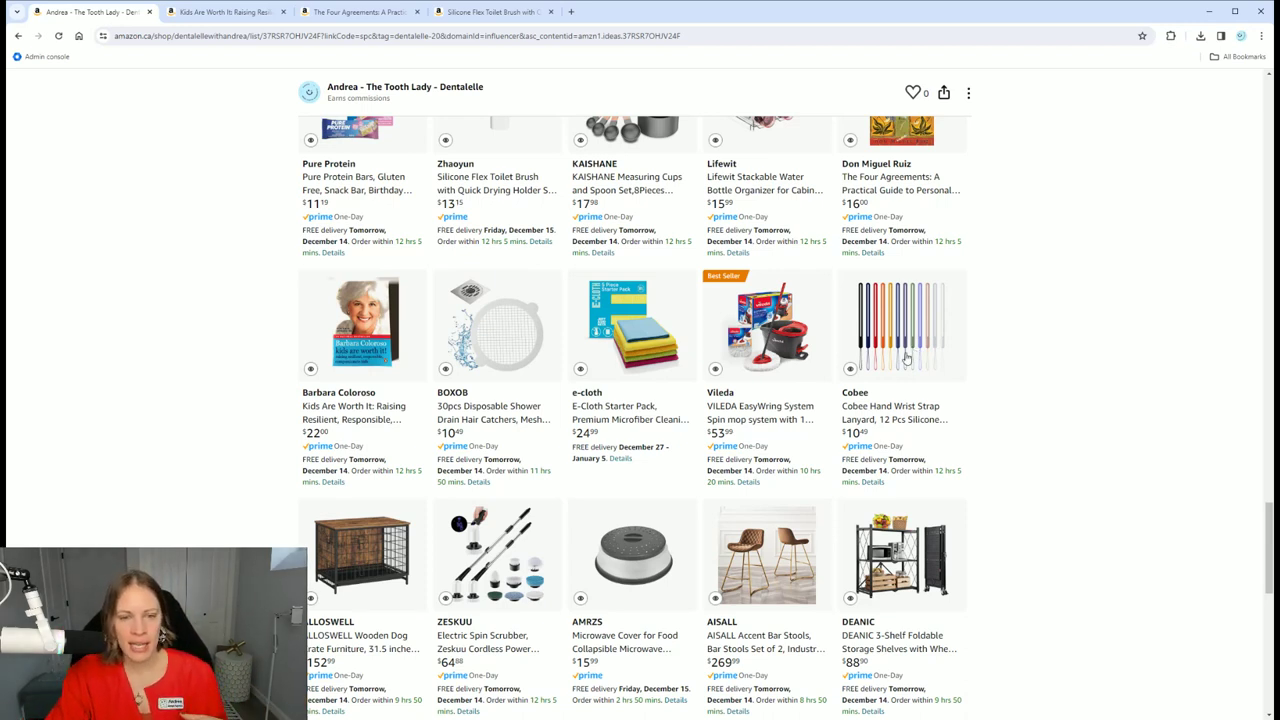
left_click(500, 335)
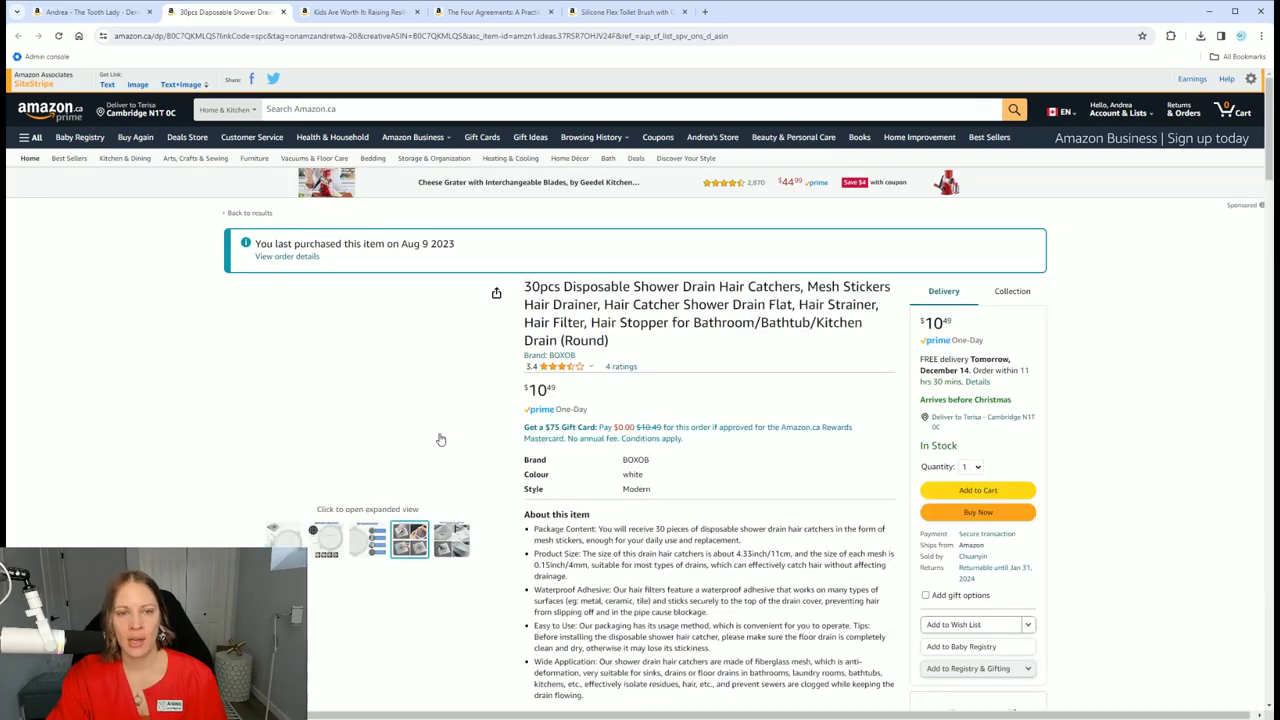
mouse_move(409, 539)
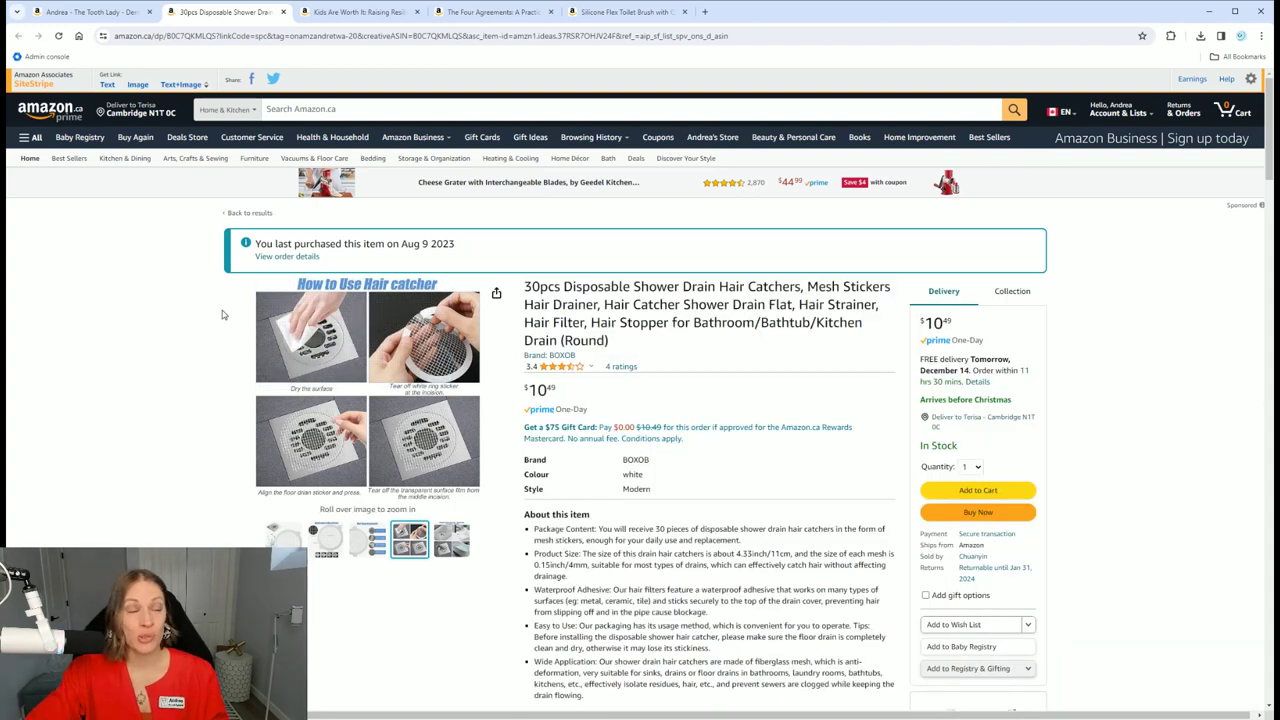
Step: Open and review the $152.99 ALLOSWELL wooden dog crate page, then return to the storefront list
left_click(100, 13)
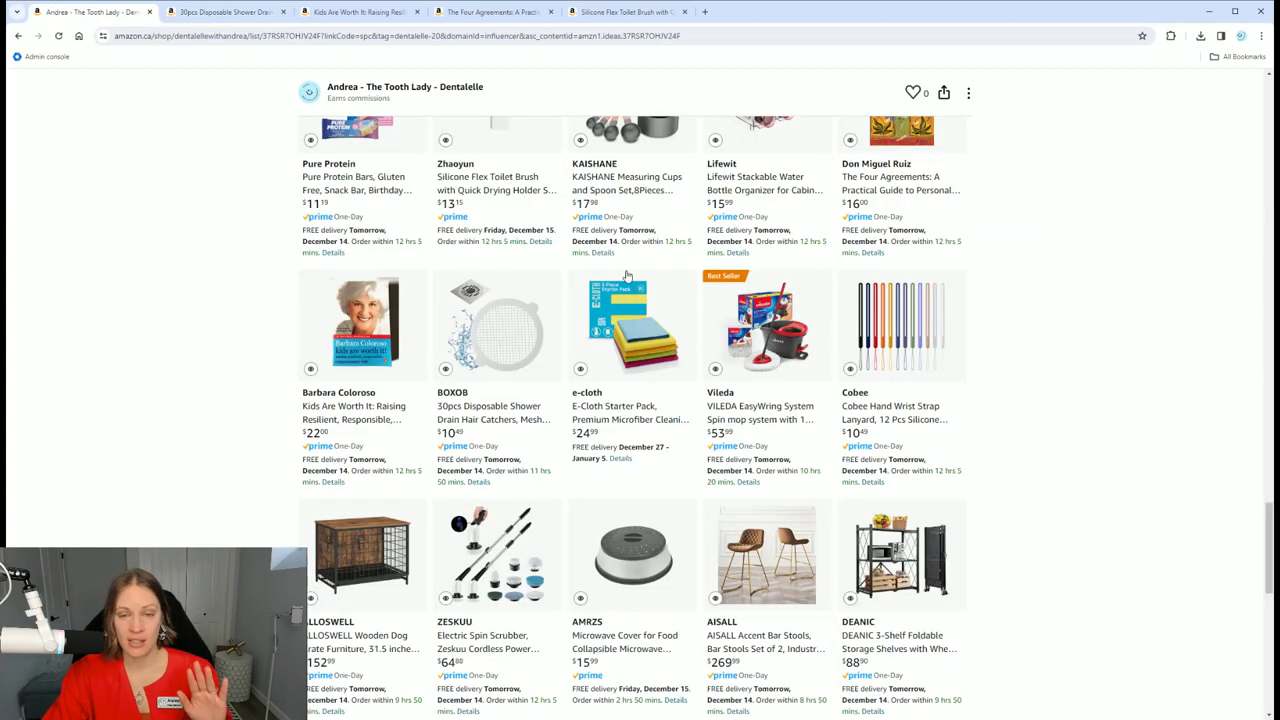
scroll(600, 380, "down", 3)
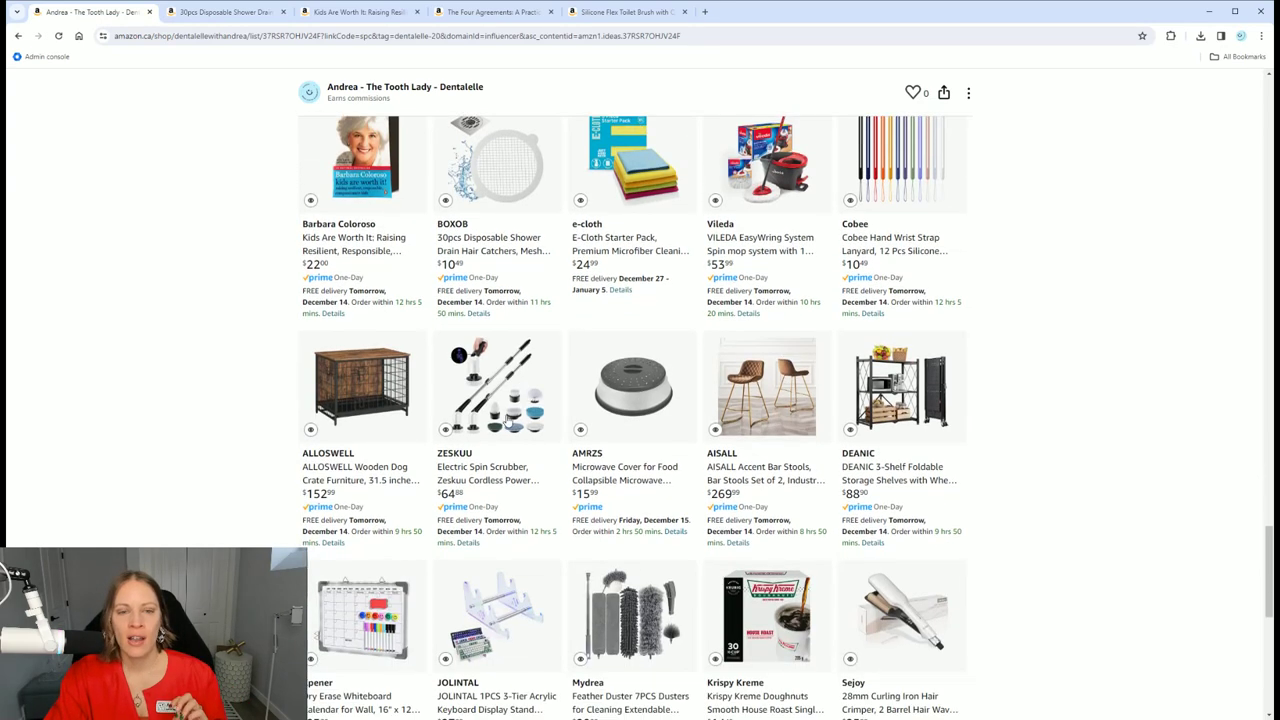
left_click(365, 390)
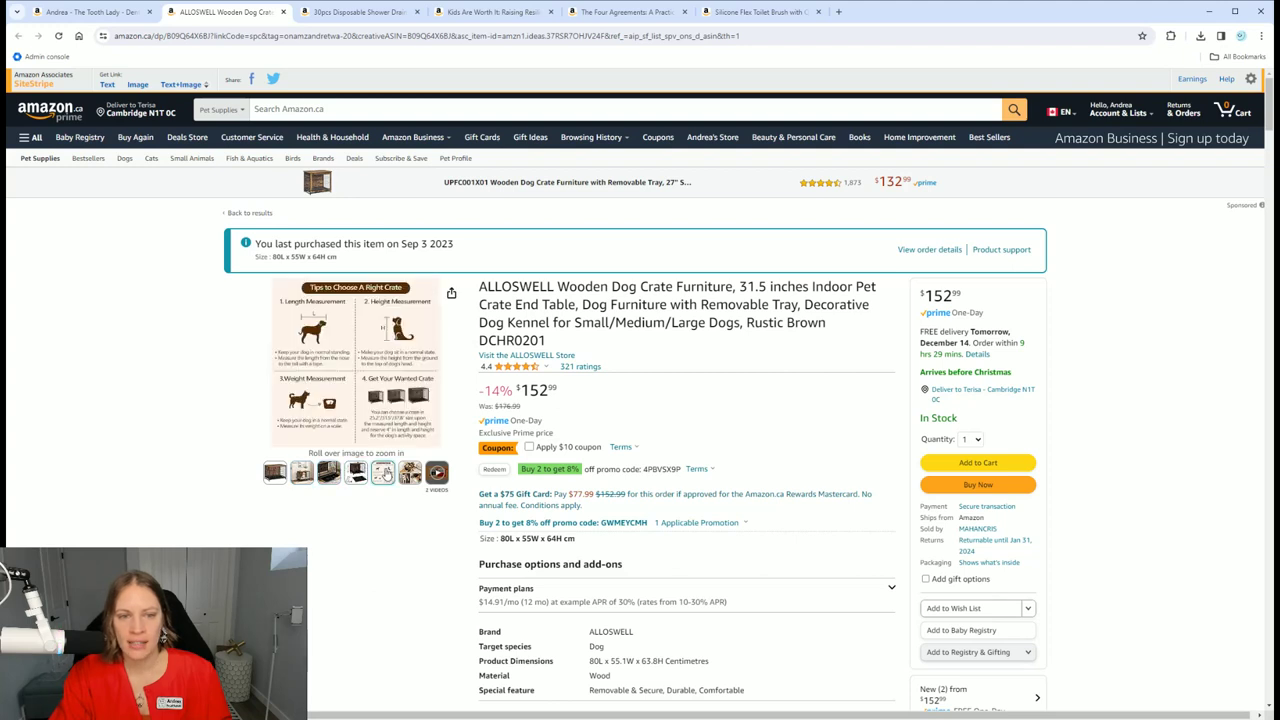
mouse_move(356, 472)
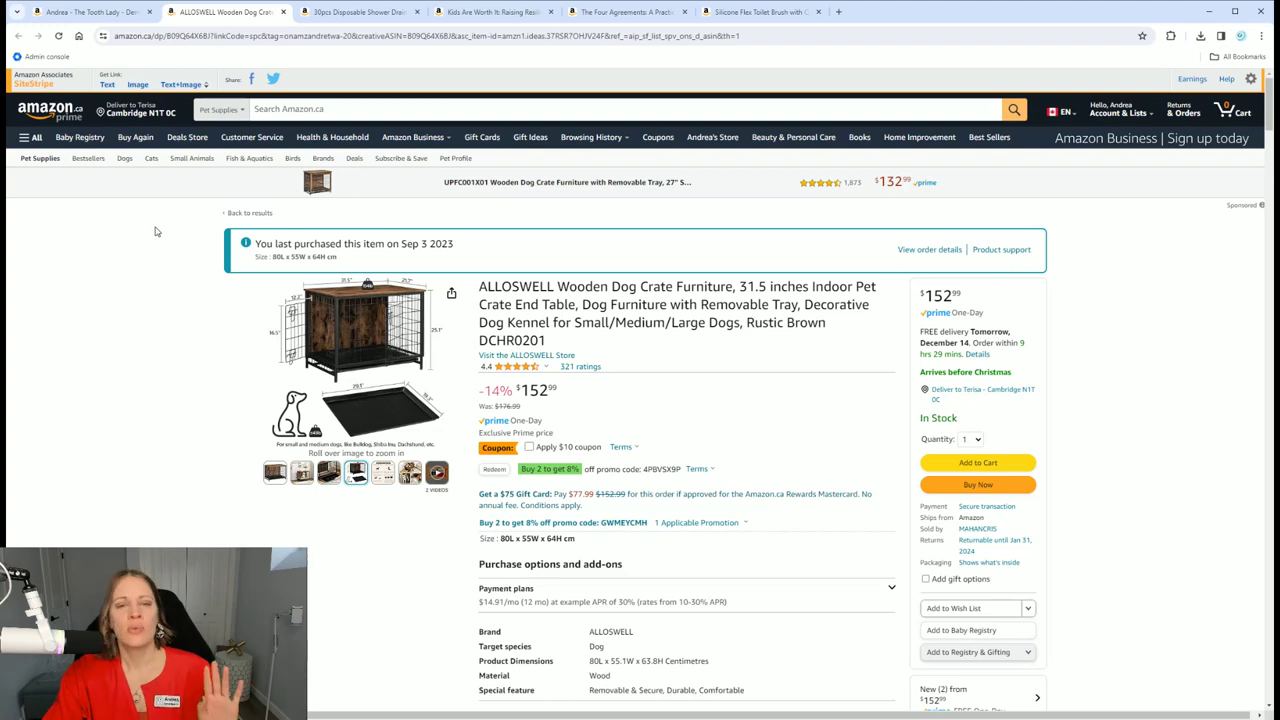
scroll(420, 423, "down", 2)
scroll(420, 423, "down", 3)
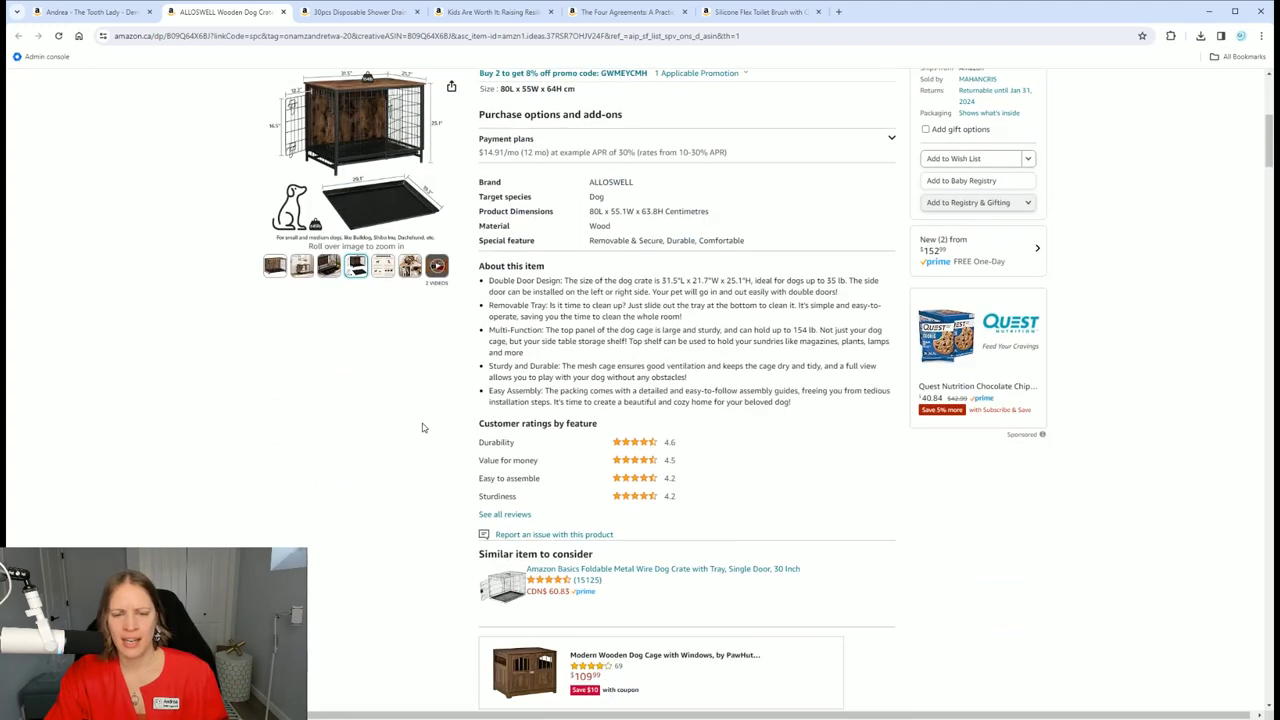
scroll(421, 425, "down", 3)
scroll(422, 428, "down", 1)
scroll(417, 420, "up", 2)
scroll(411, 408, "up", 4)
scroll(405, 408, "down", 4)
scroll(405, 408, "down", 3)
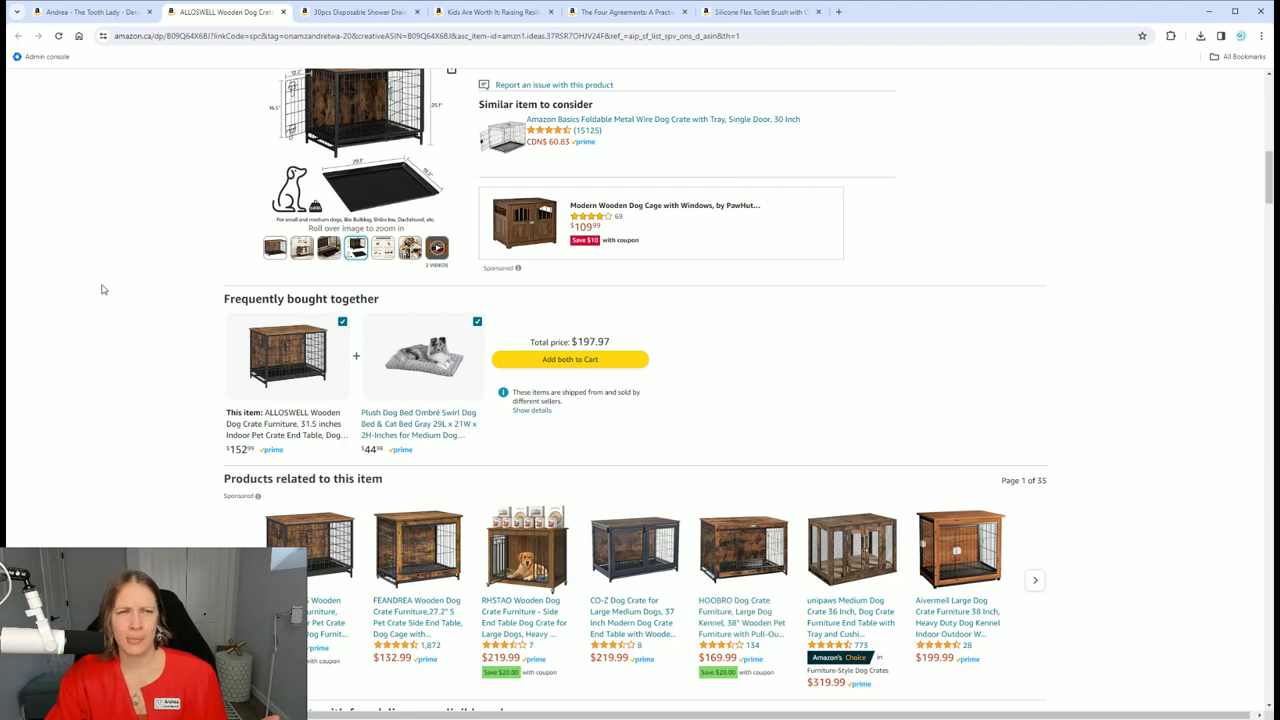
scroll(101, 277, "up", 4)
left_click(90, 12)
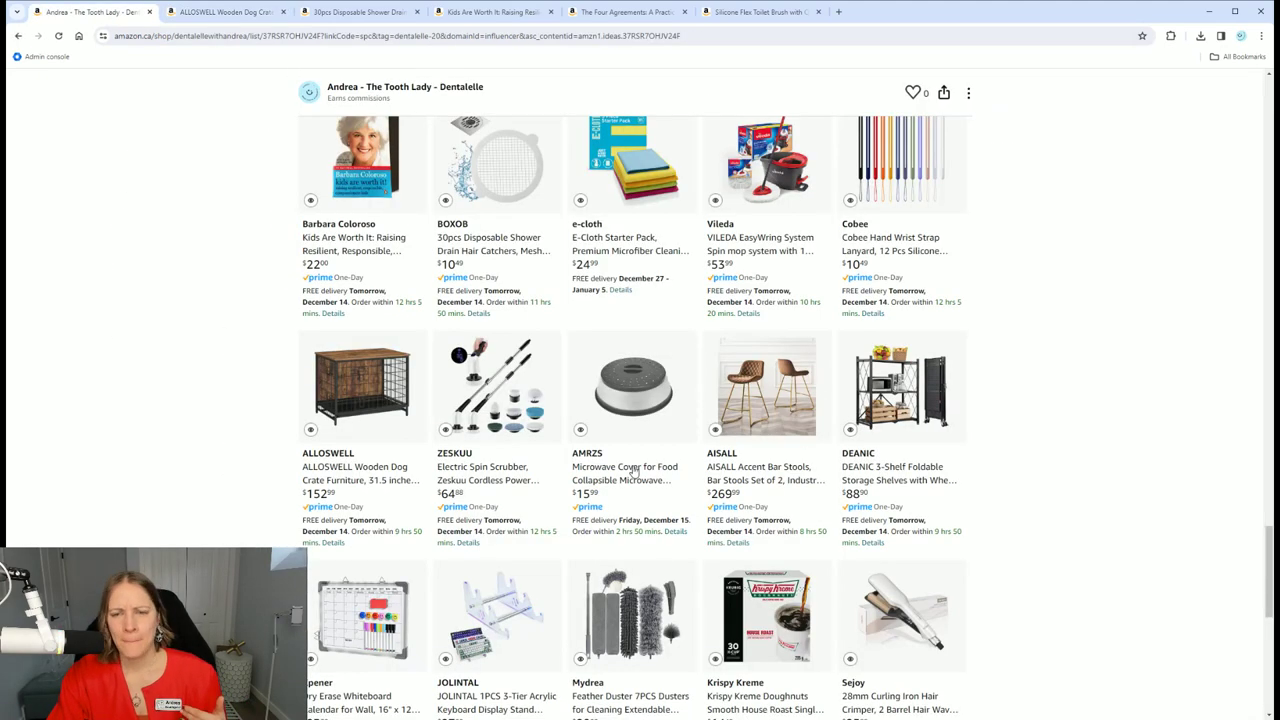
scroll(633, 472, "down", 1)
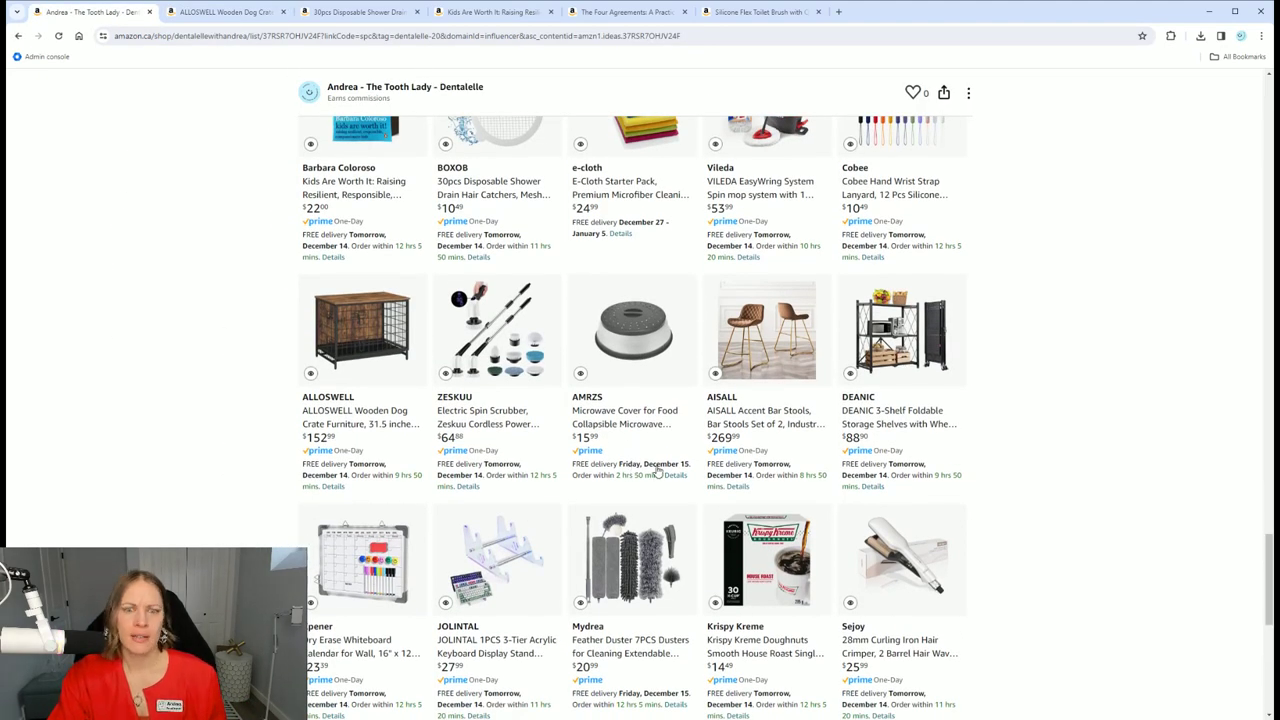
Step: Open the AISALL bar stools ($269.99), try blue then brown velvet, and return to the list
left_click(765, 352)
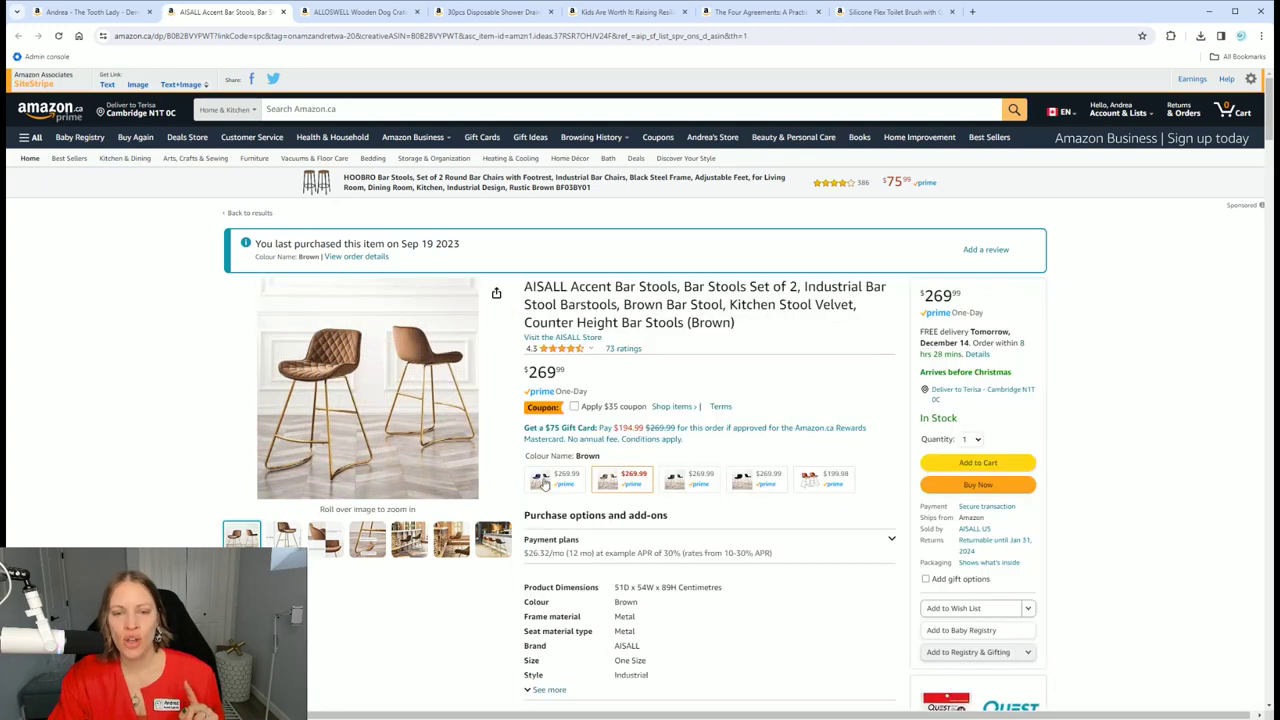
left_click(544, 481)
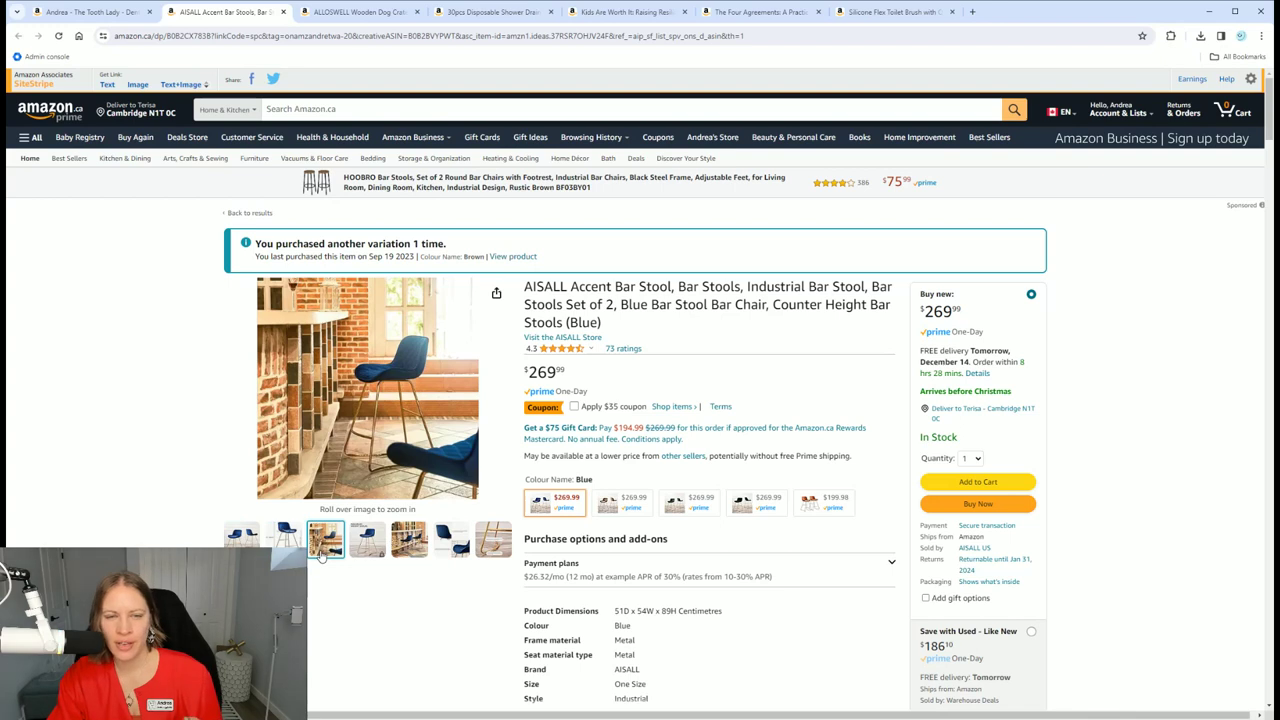
mouse_move(622, 502)
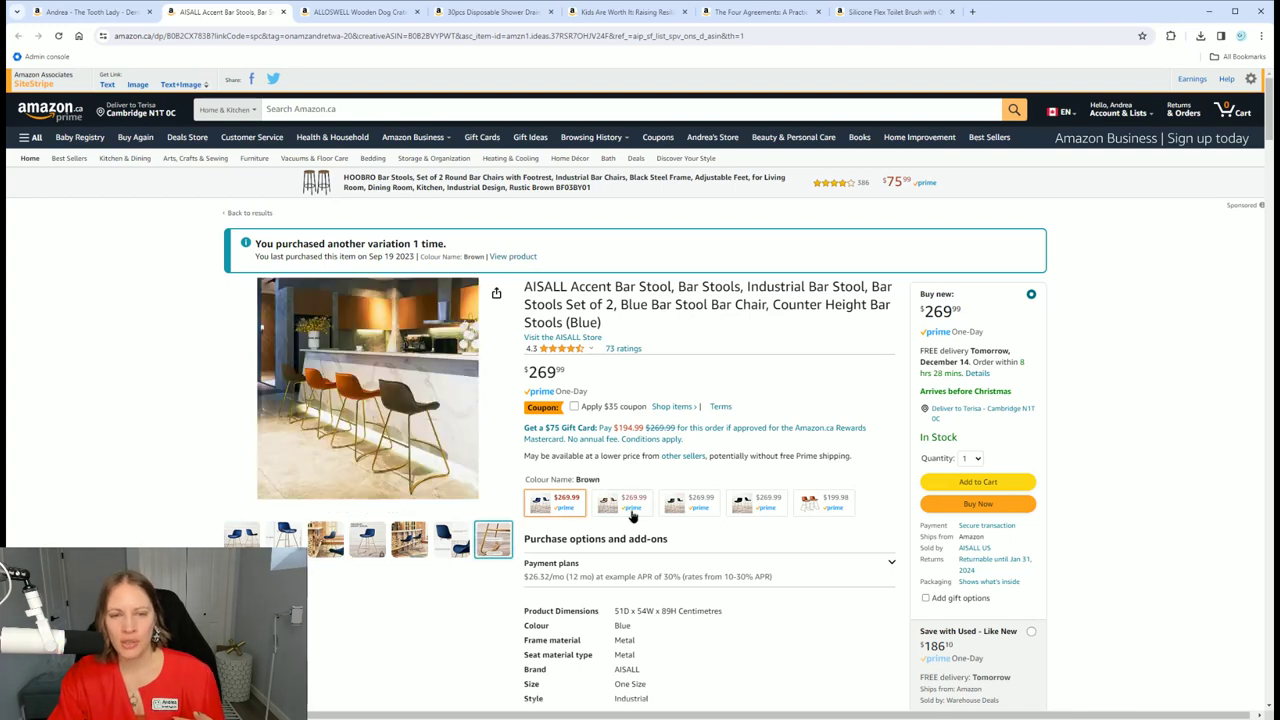
left_click(632, 512)
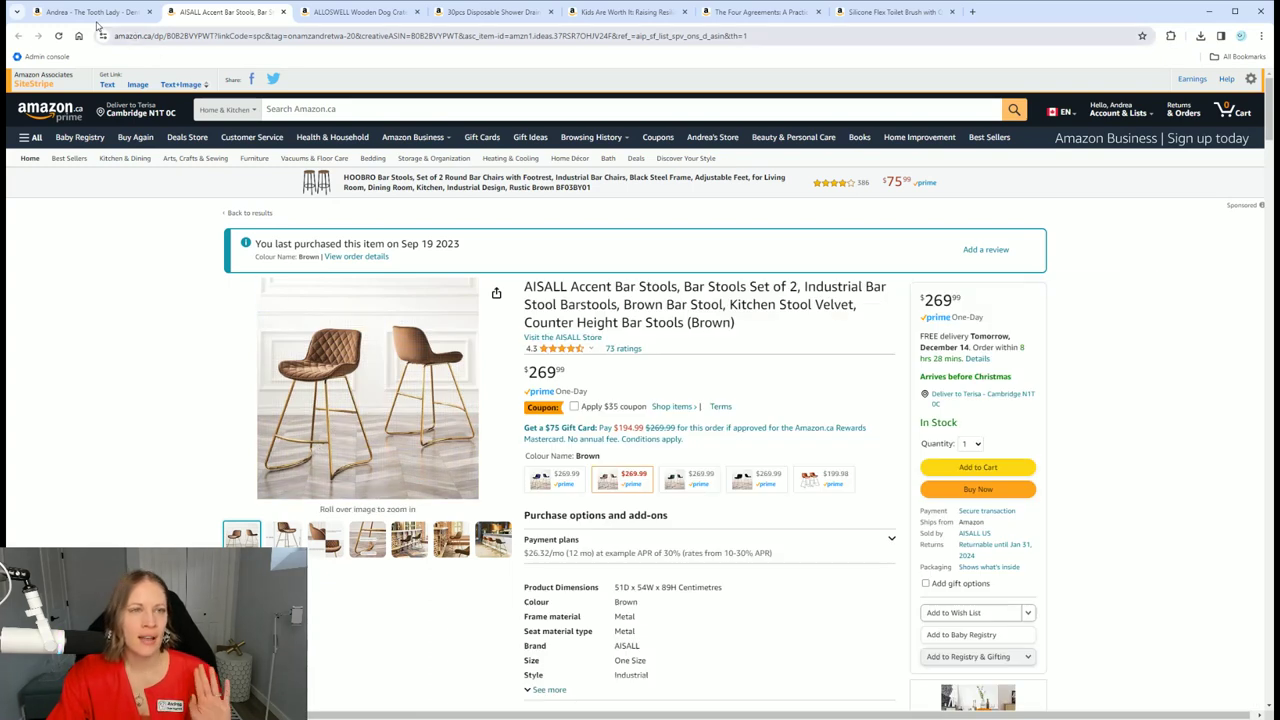
left_click(90, 11)
scroll(712, 300, "down", 2)
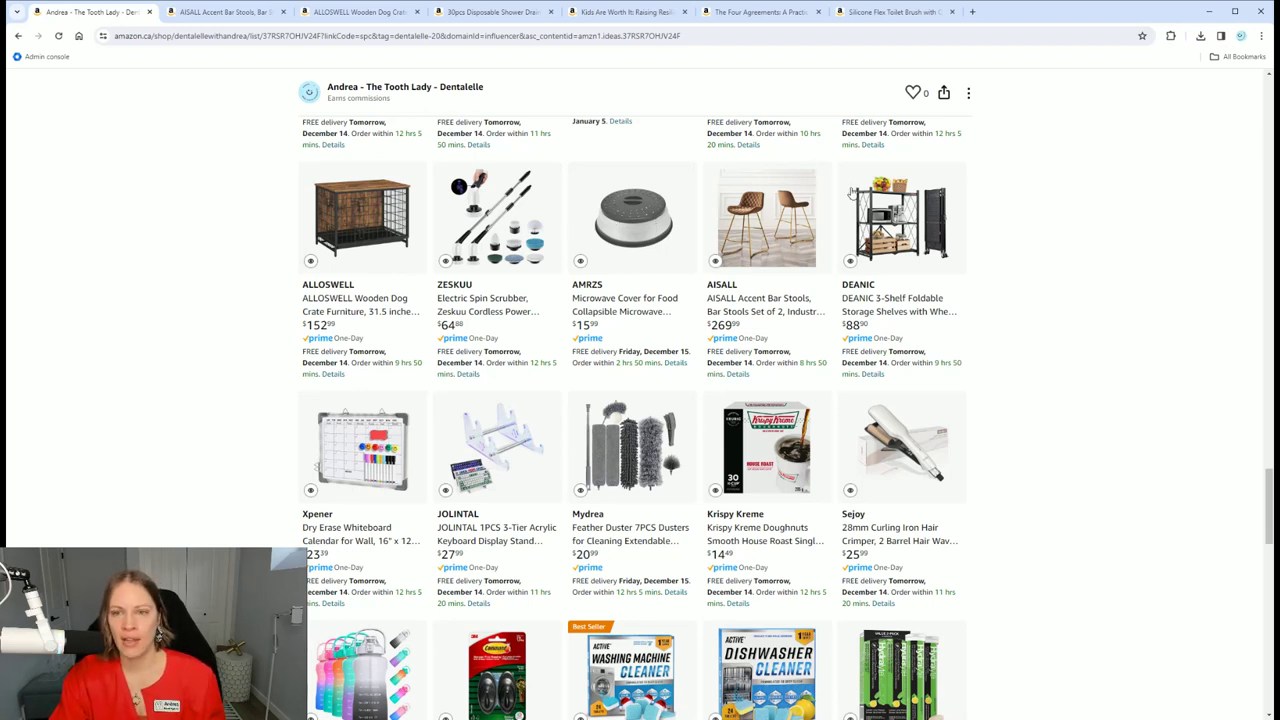
Step: Open the DEANIC 3-shelf foldable storage unit, view it in Grey ($99.90), and return to the list
left_click(889, 218)
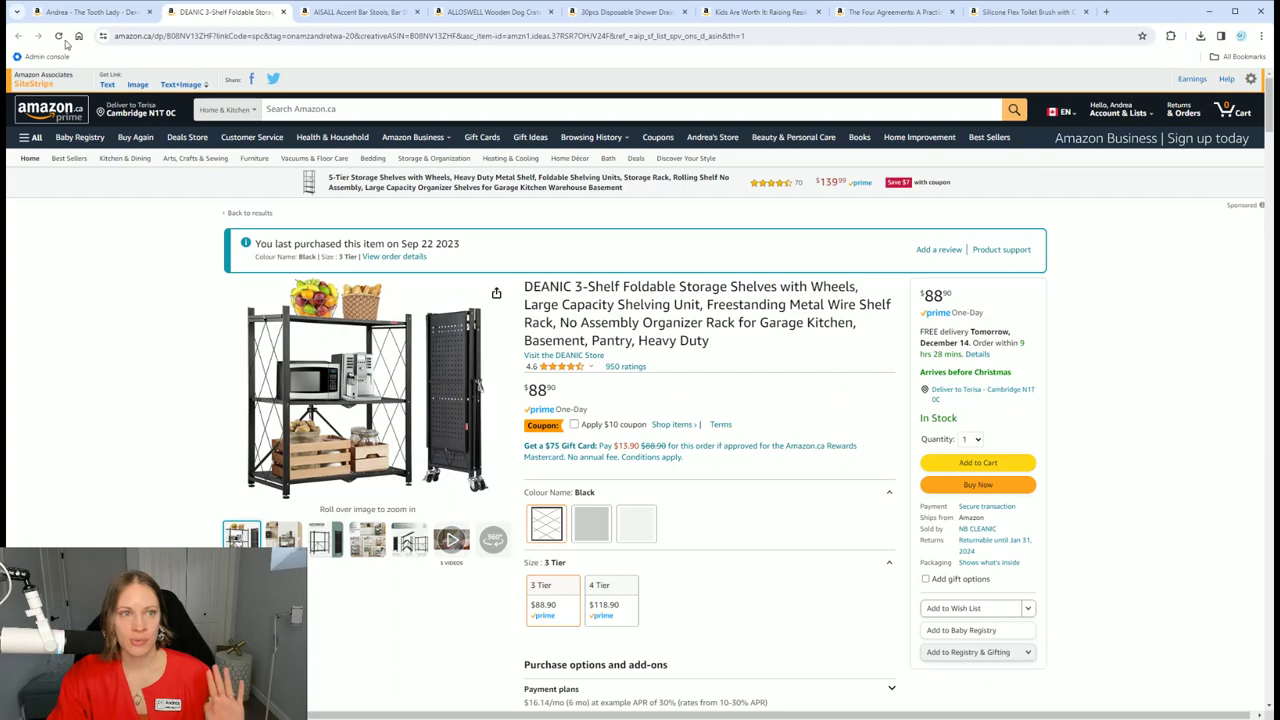
left_click(90, 11)
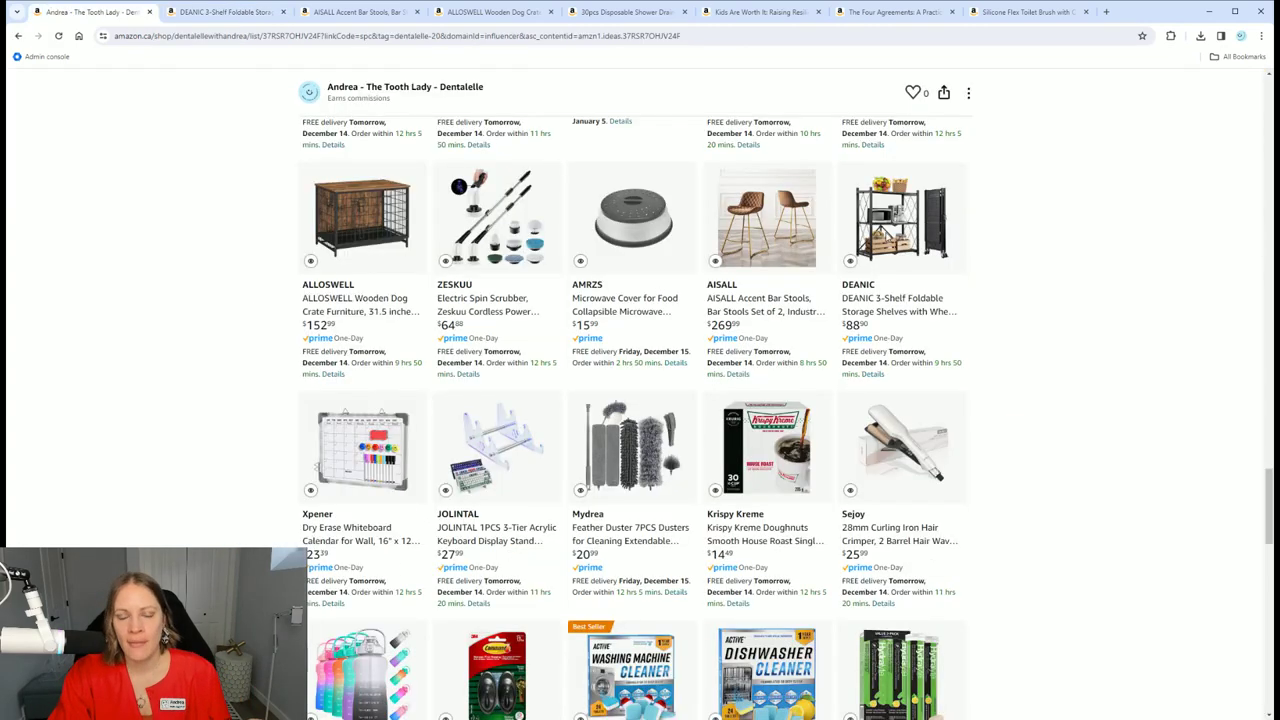
left_click(886, 237)
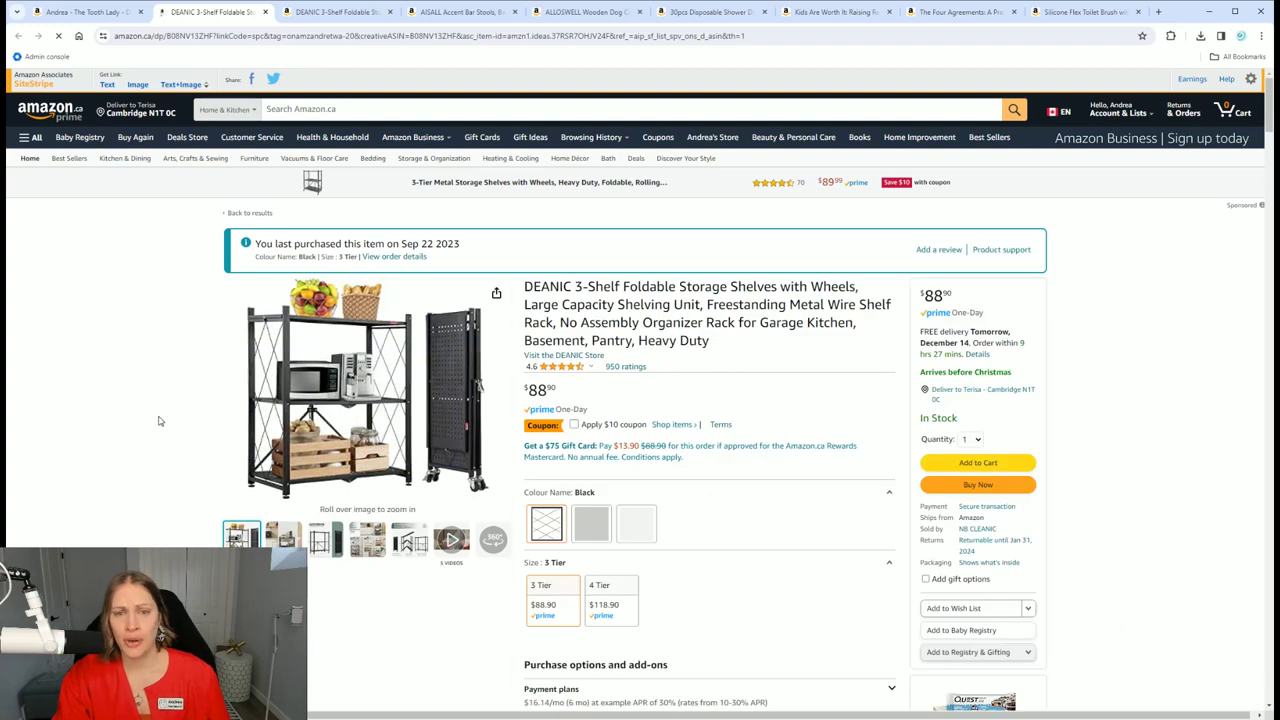
left_click(585, 529)
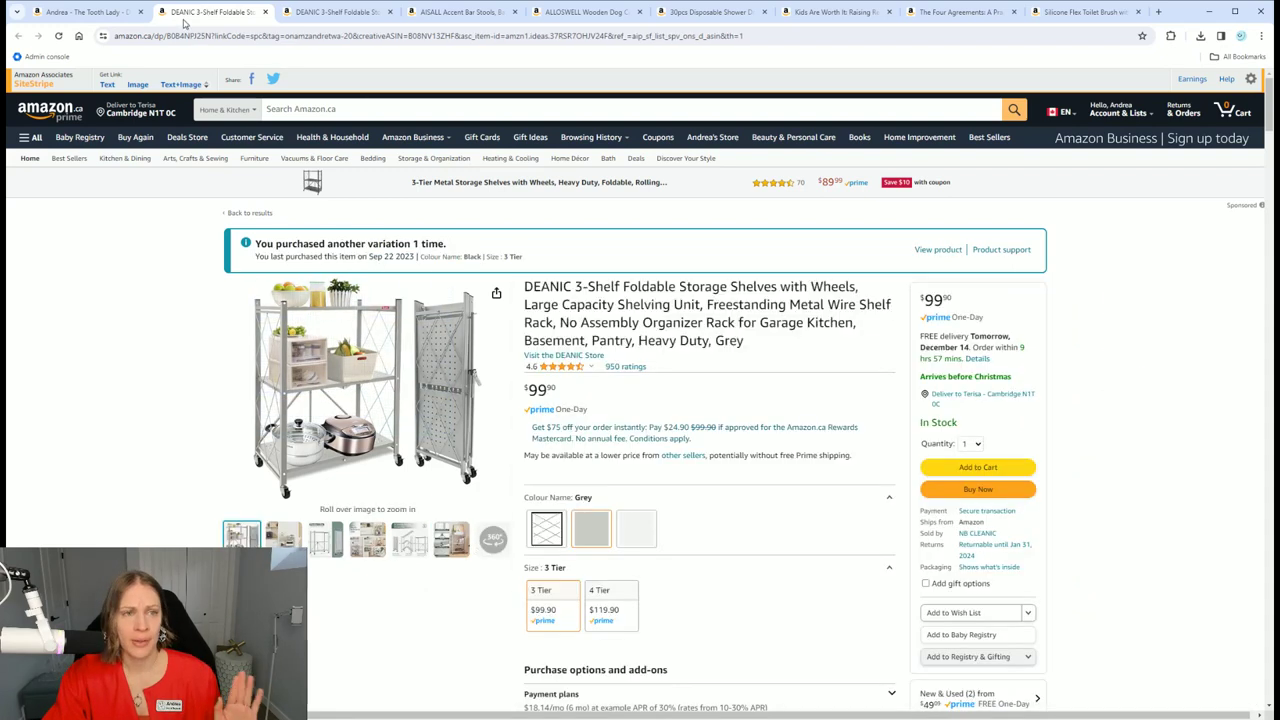
left_click(85, 11)
scroll(700, 365, "down", 2)
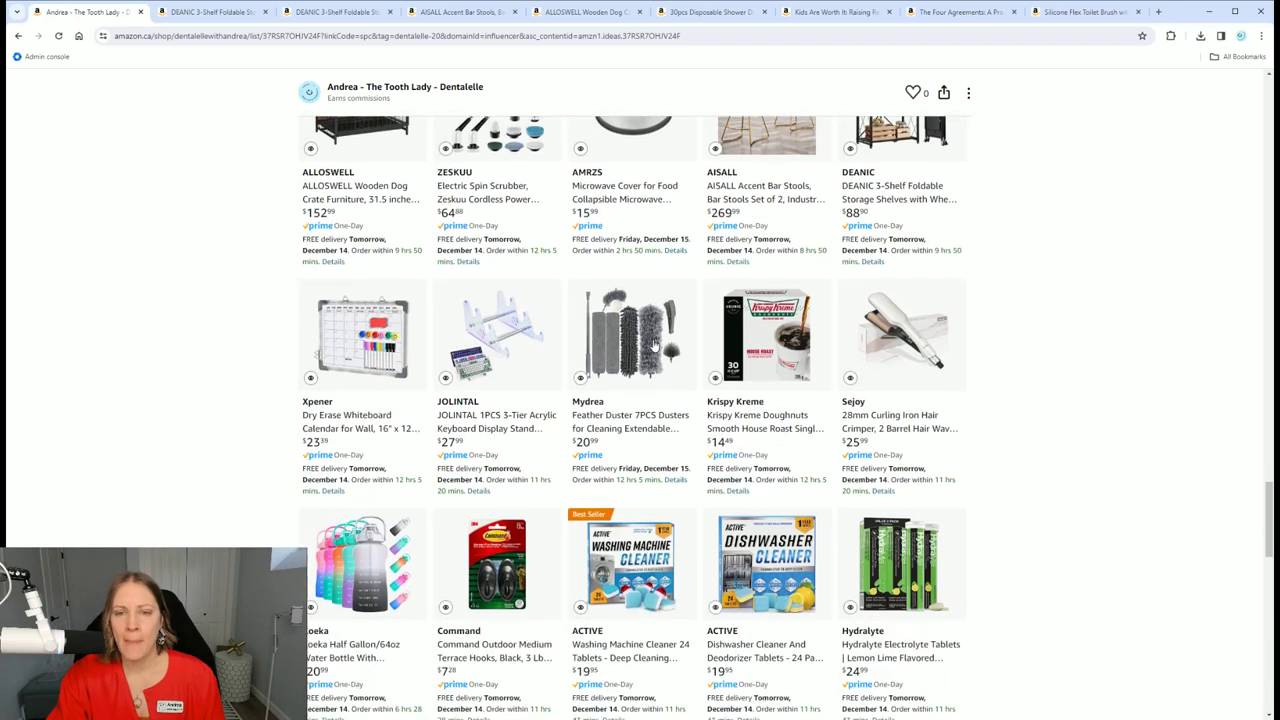
Step: Open tabs for the Sejoy curling iron, ACTIVE dishwasher tablets and $26.99 Vtopmart 25-piece organizer
left_click(905, 360)
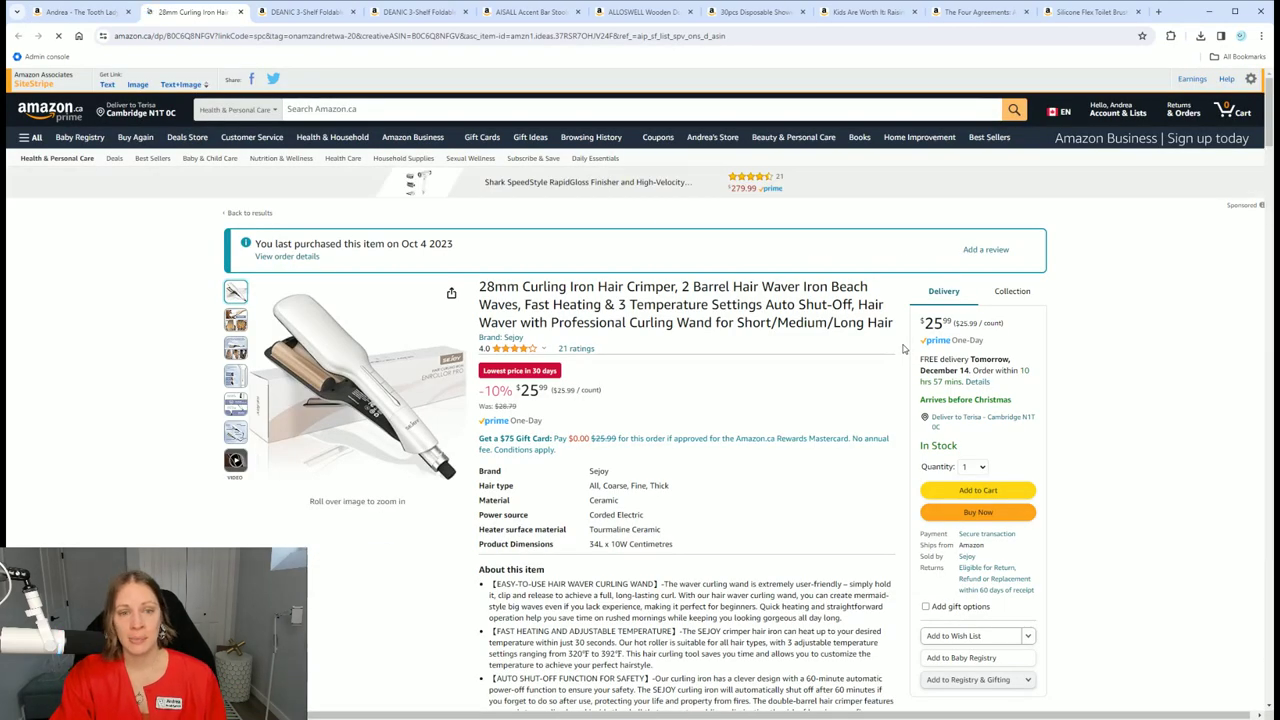
mouse_move(360, 390)
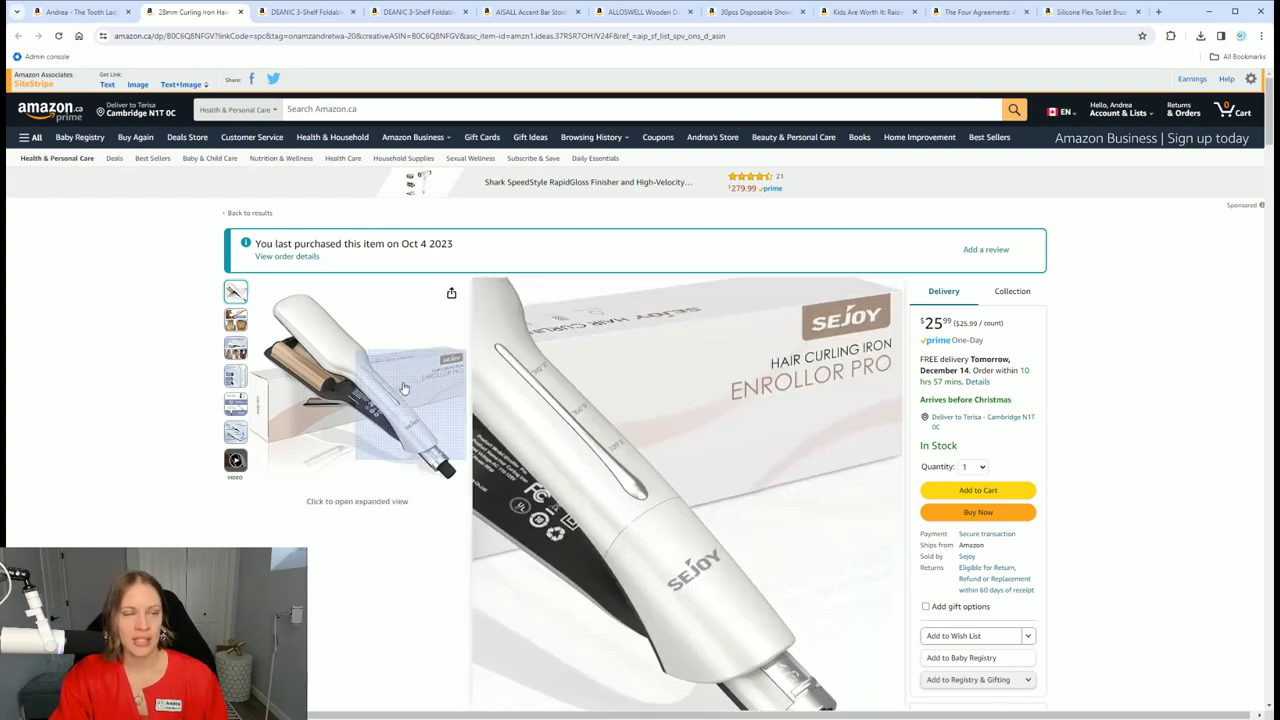
left_click(80, 11)
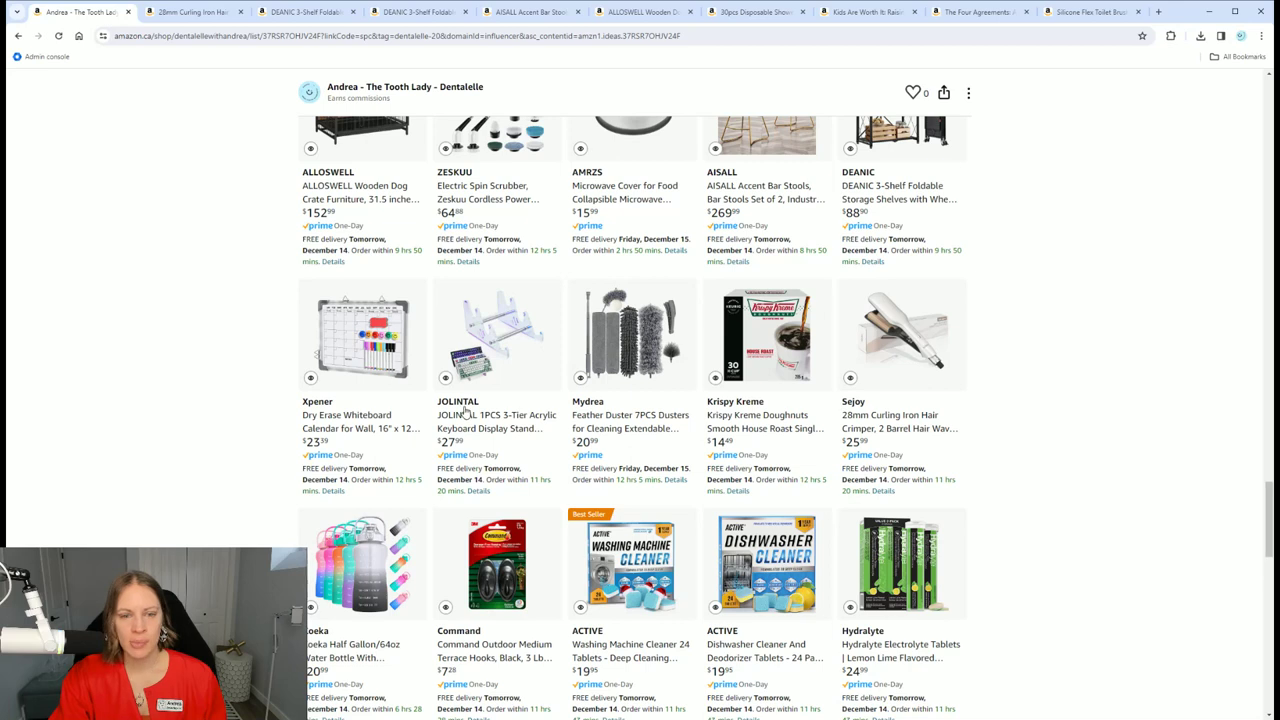
scroll(355, 425, "down", 2)
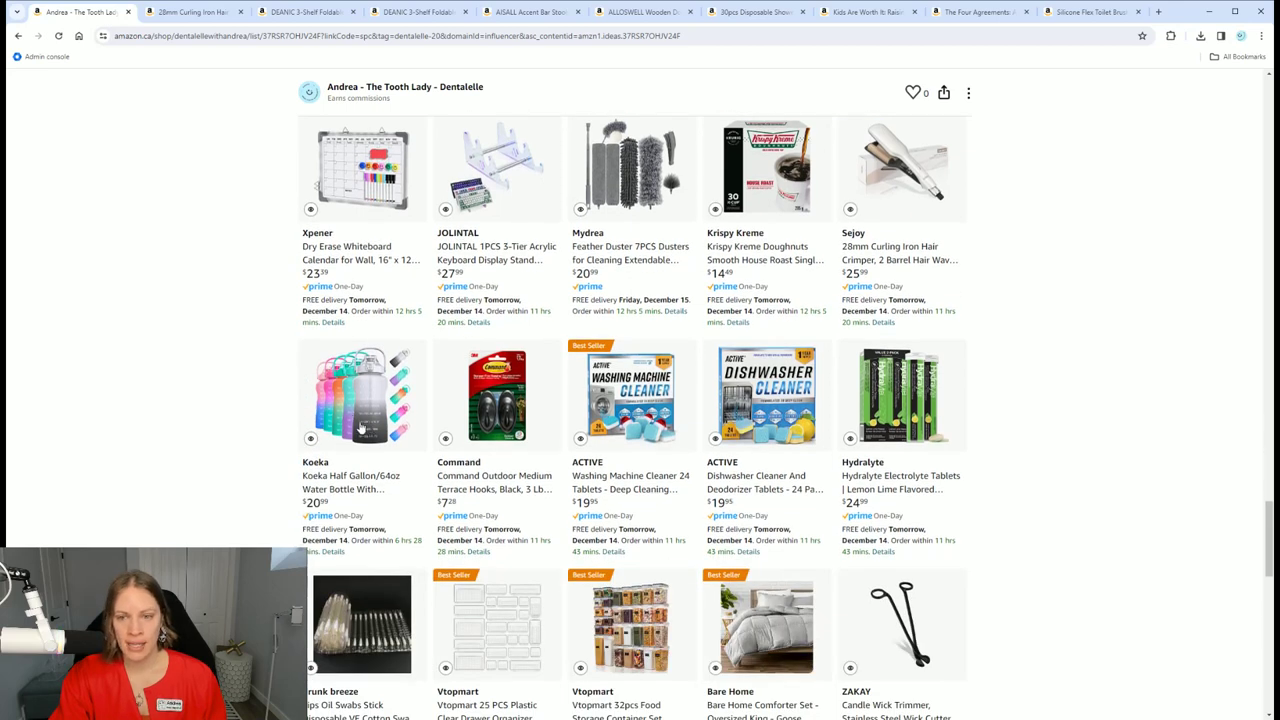
scroll(361, 428, "down", 2)
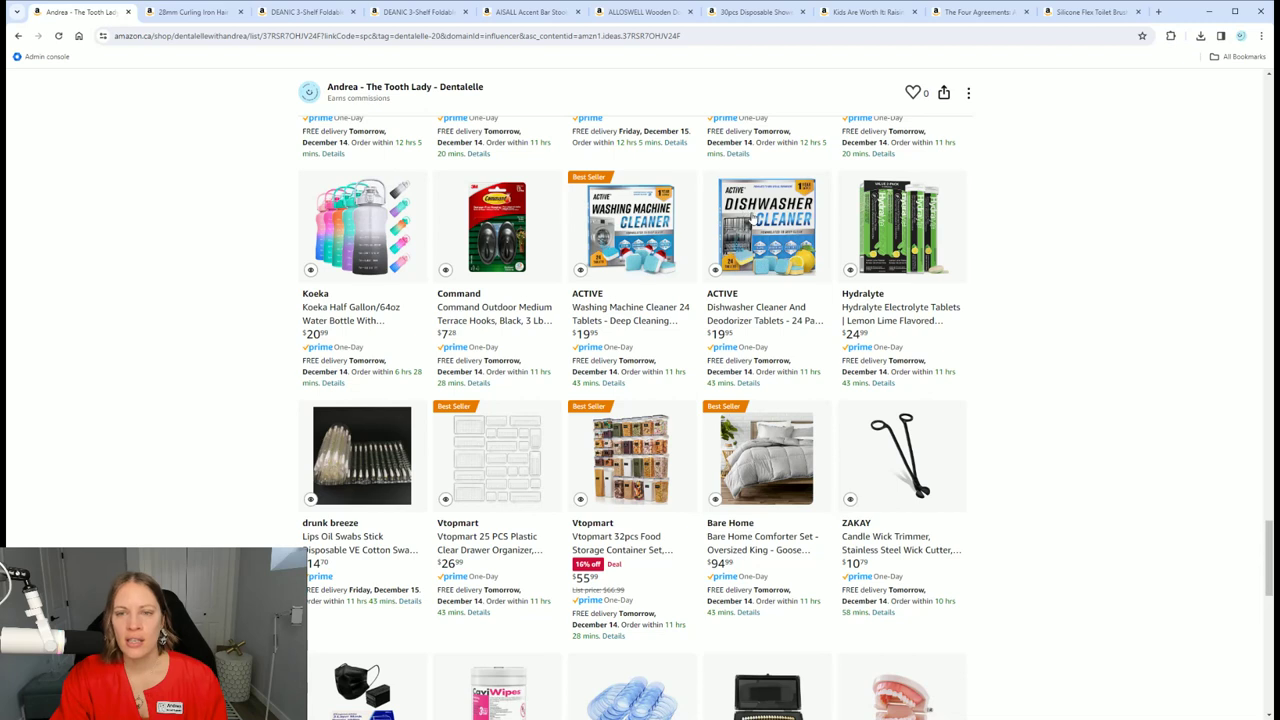
left_click(754, 220)
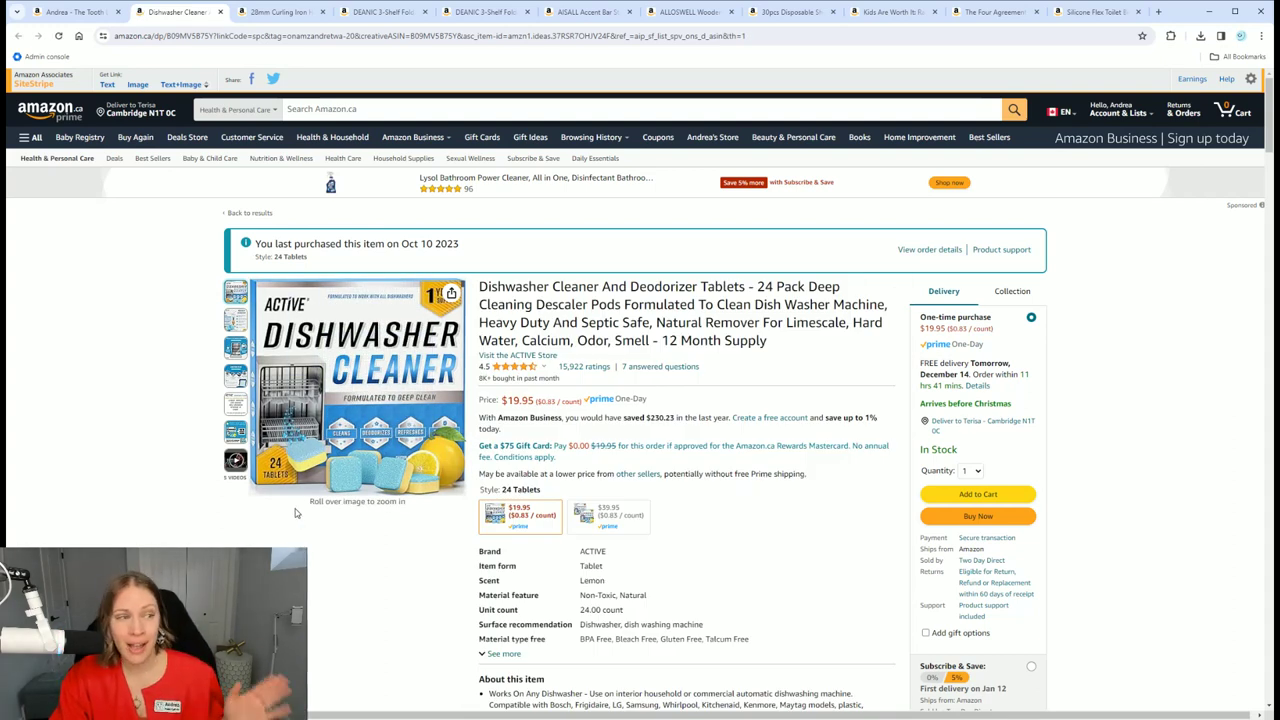
mouse_move(357, 388)
left_click(75, 11)
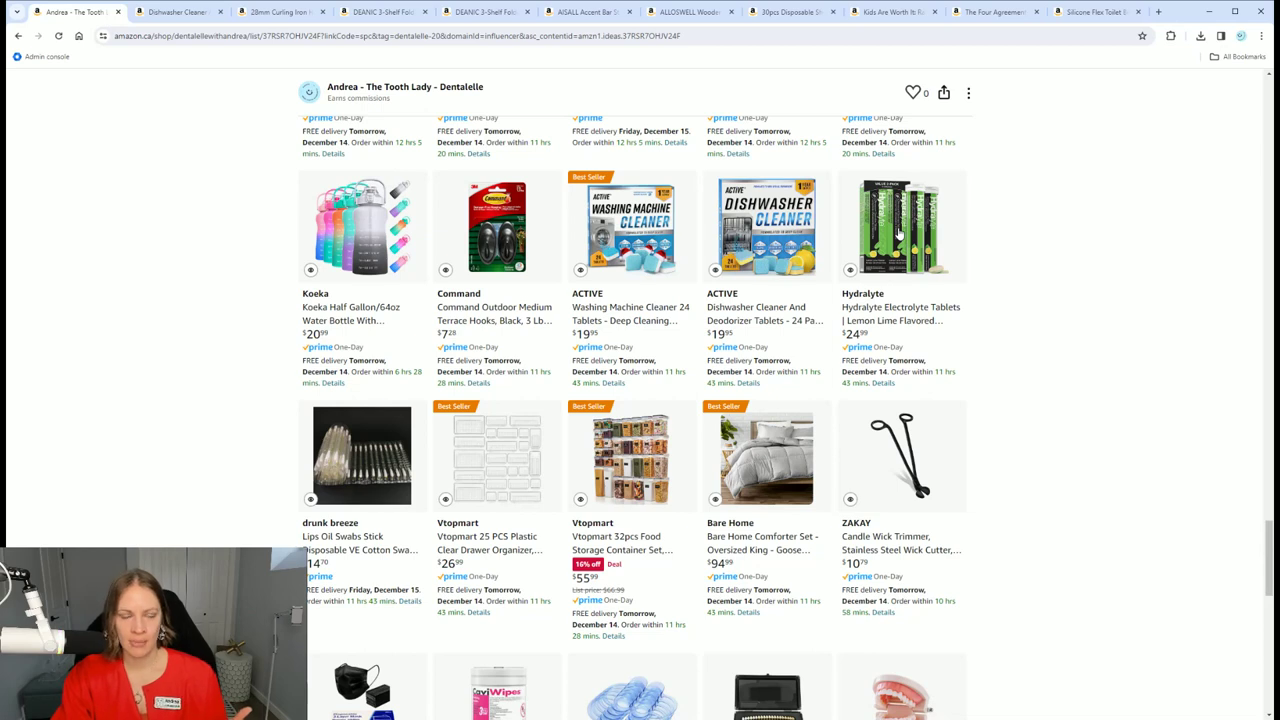
scroll(750, 340, "down", 1)
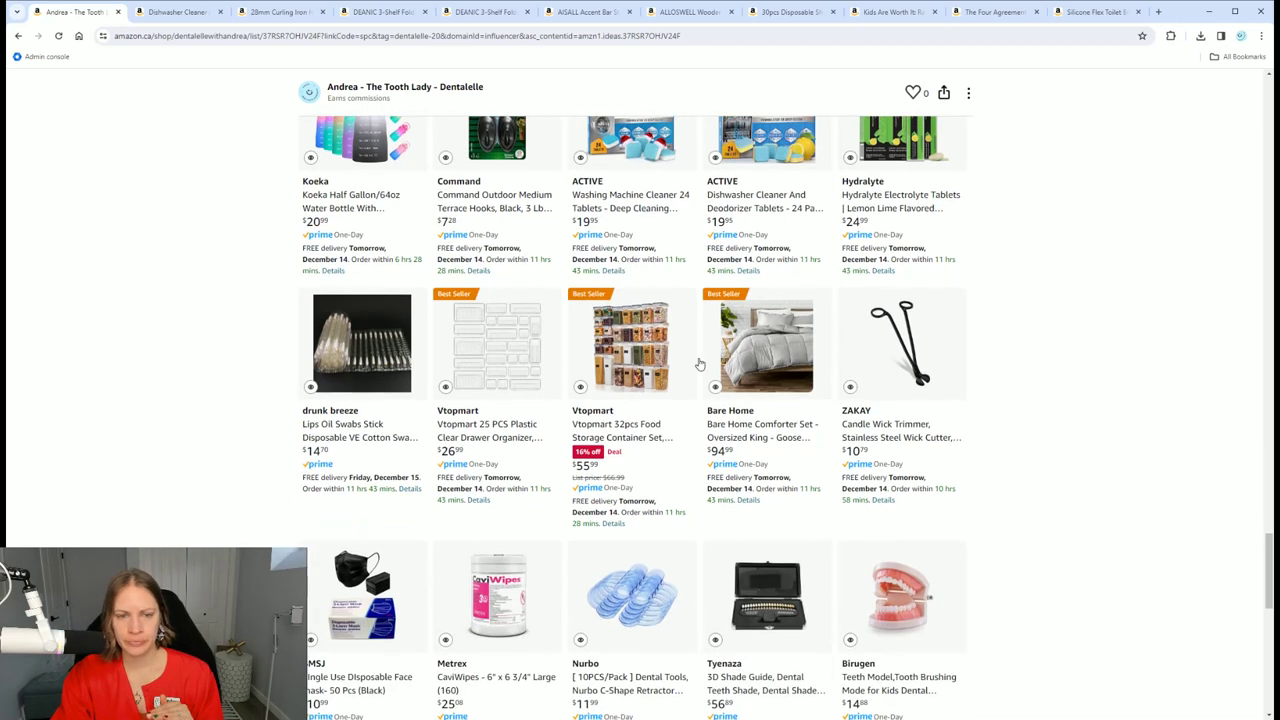
scroll(892, 270, "up", 2)
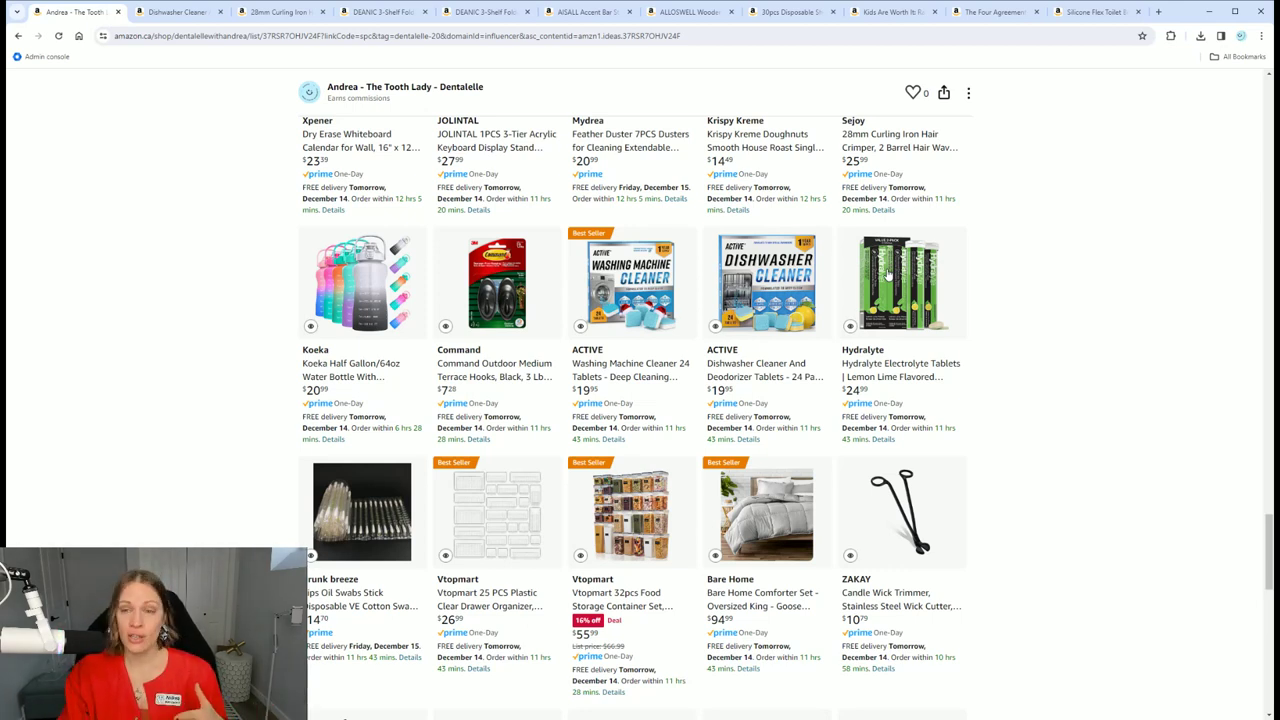
scroll(888, 275, "down", 2)
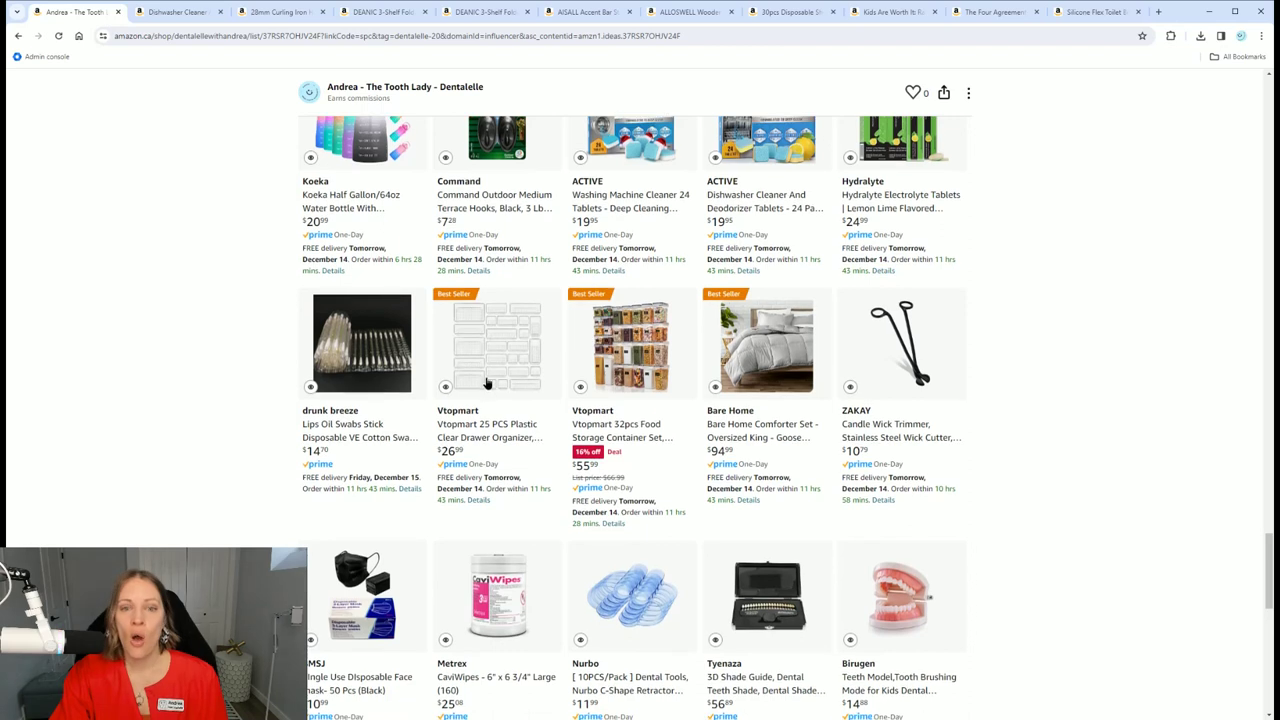
left_click(487, 384)
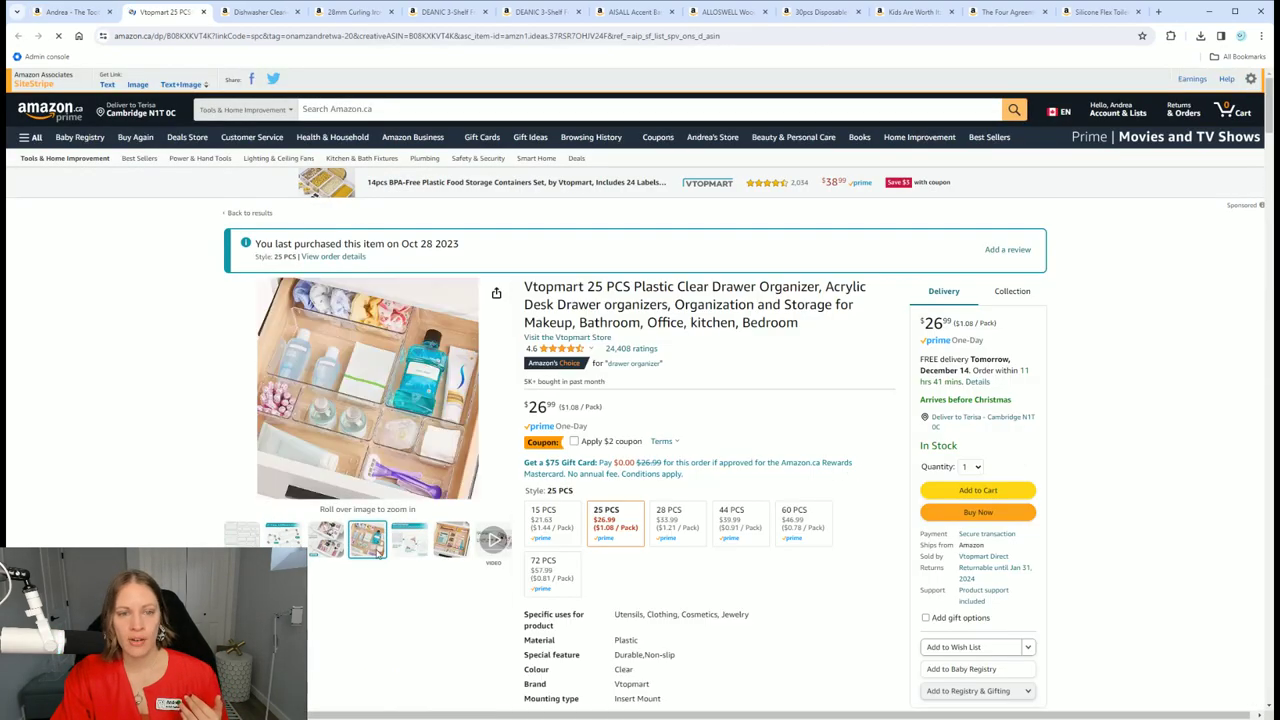
mouse_move(368, 390)
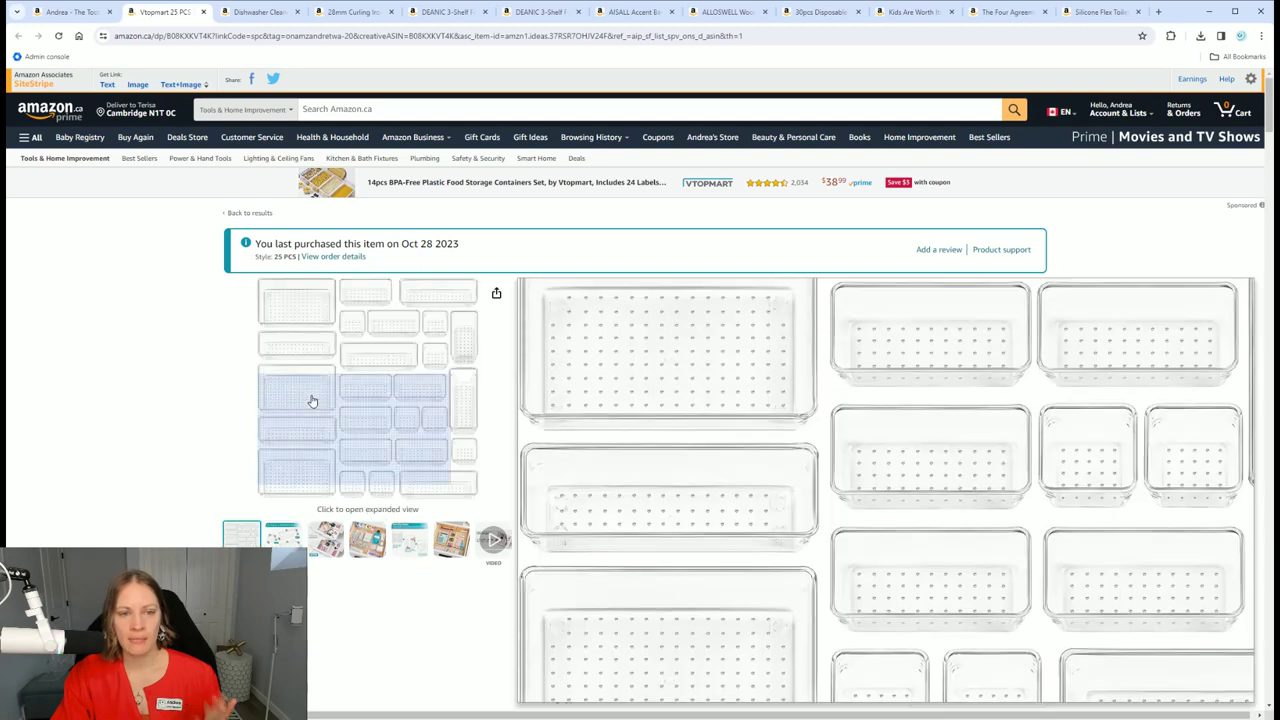
Step: Open tabs for the Vtopmart 32pcs food storage set and Light Grey Bare Home king comforter ($94.99)
left_click(80, 12)
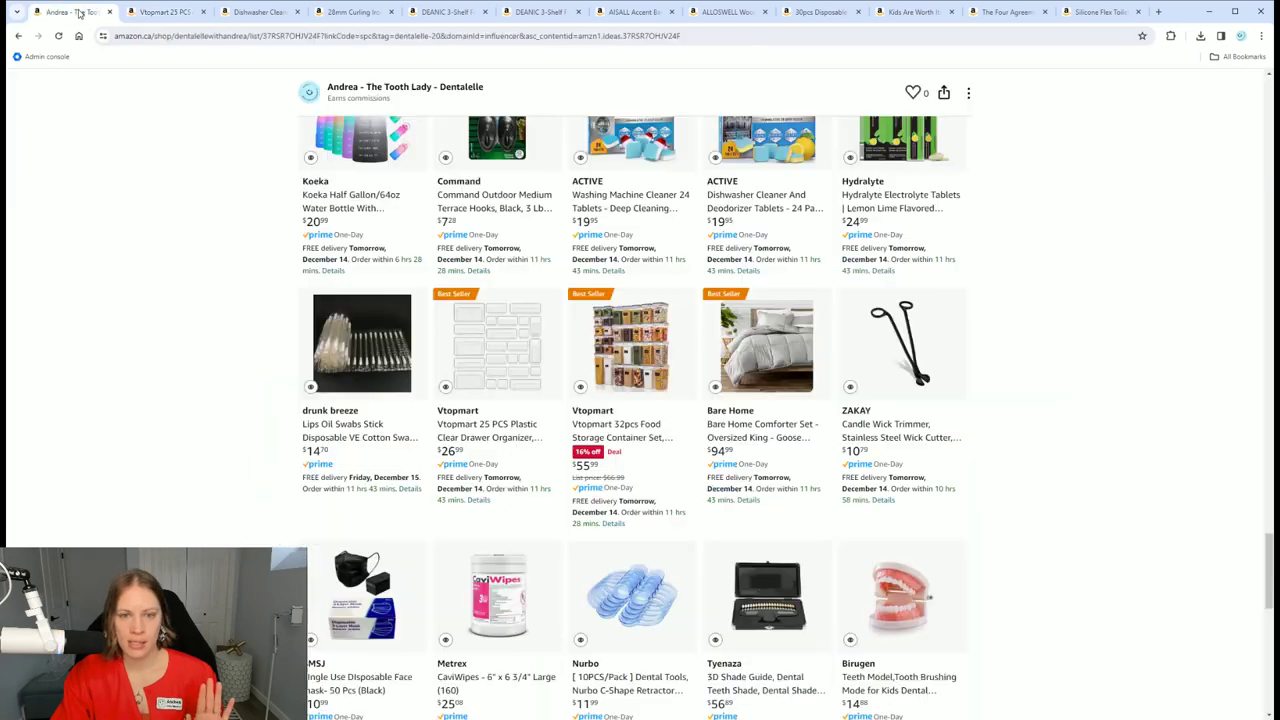
left_click(645, 340)
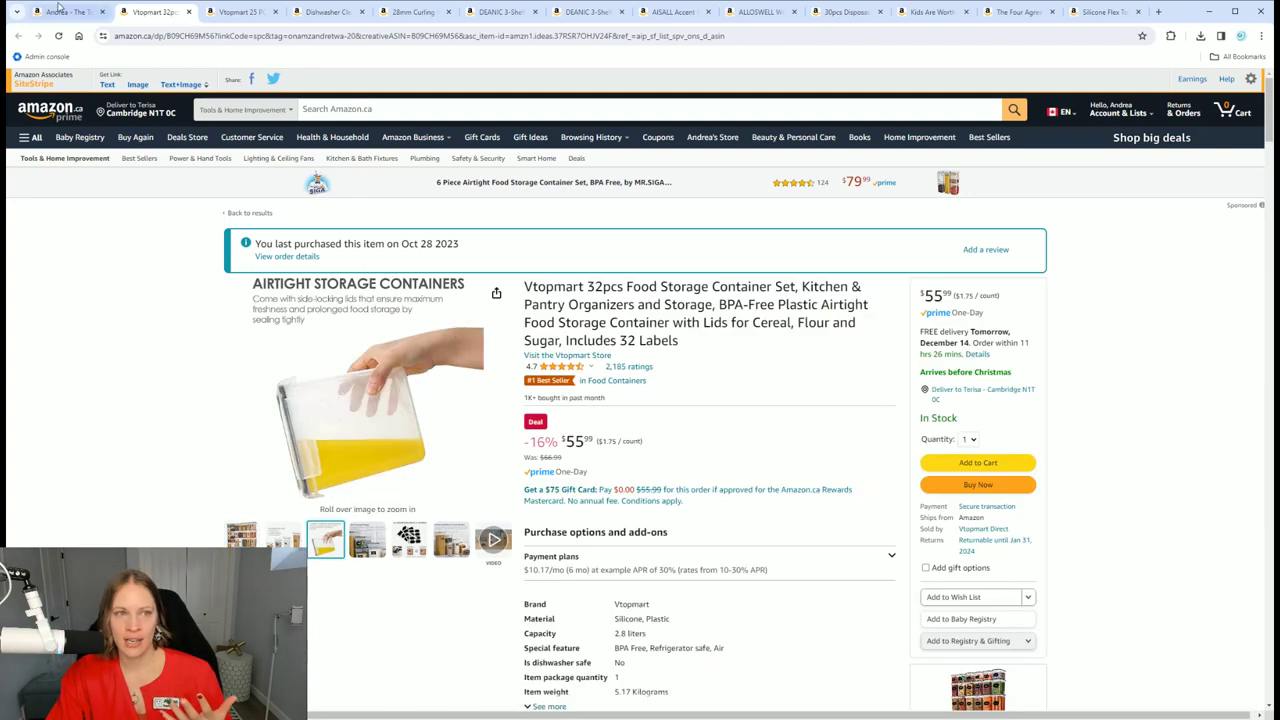
left_click(63, 12)
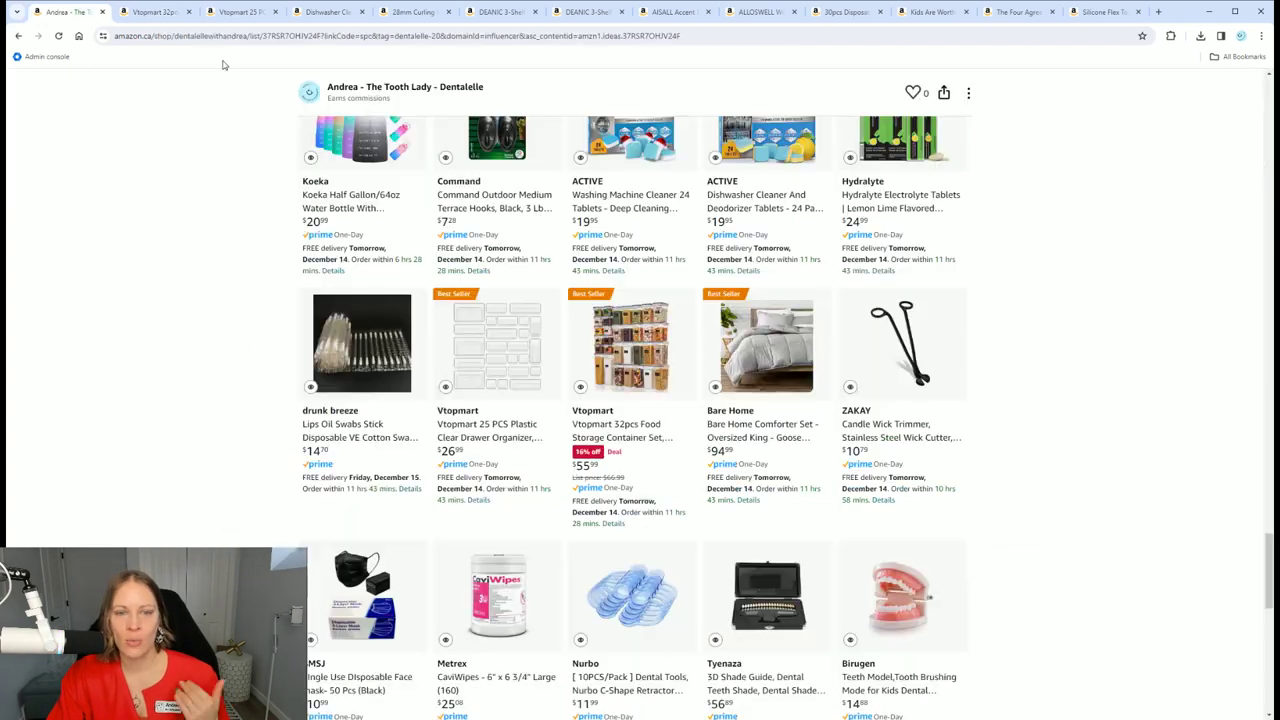
left_click(788, 345)
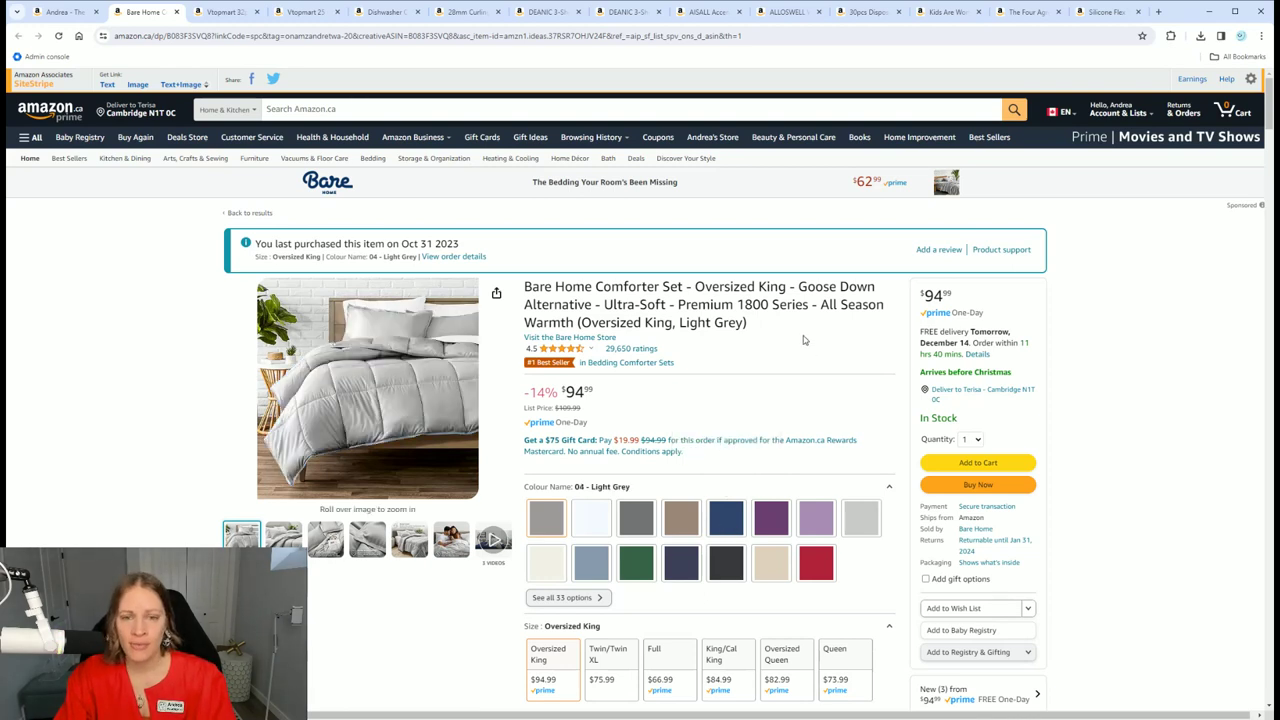
Step: Open tabs for the Cnkeeo rechargeable hand warmers and Light Lipgloss 6-piece set, then return to the list
left_click(77, 14)
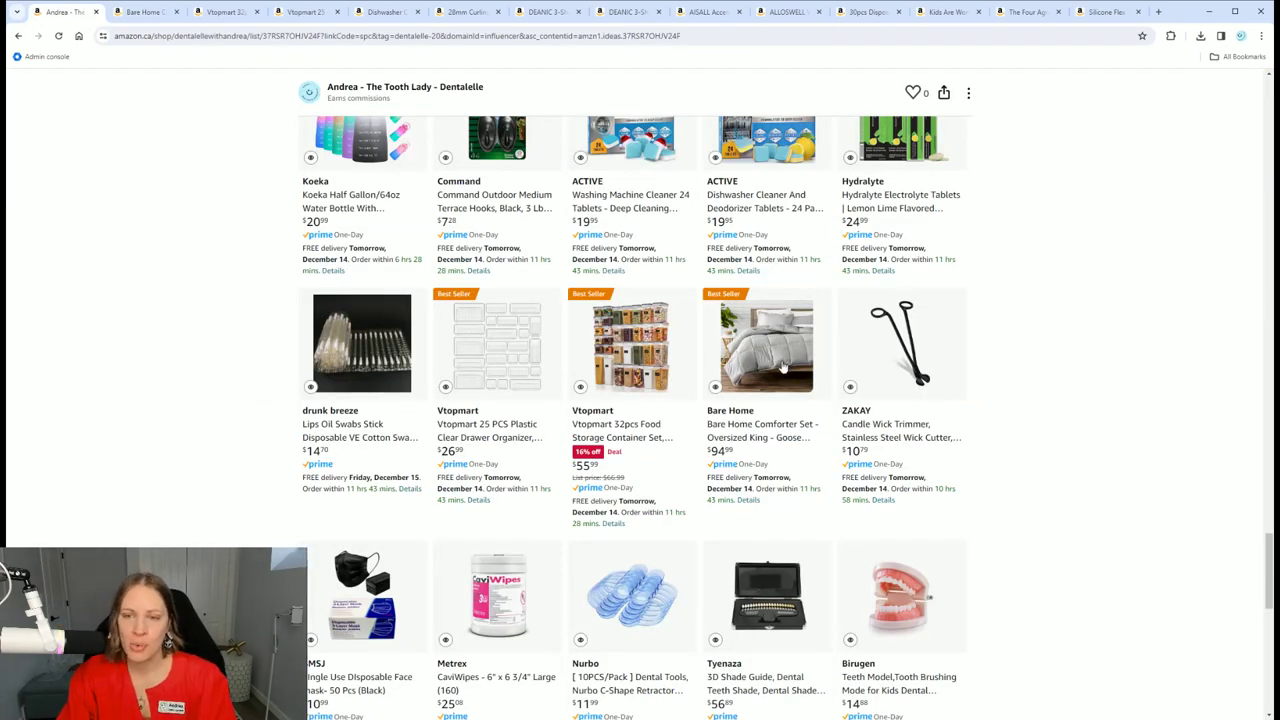
scroll(785, 367, "down", 3)
scroll(893, 258, "up", 2)
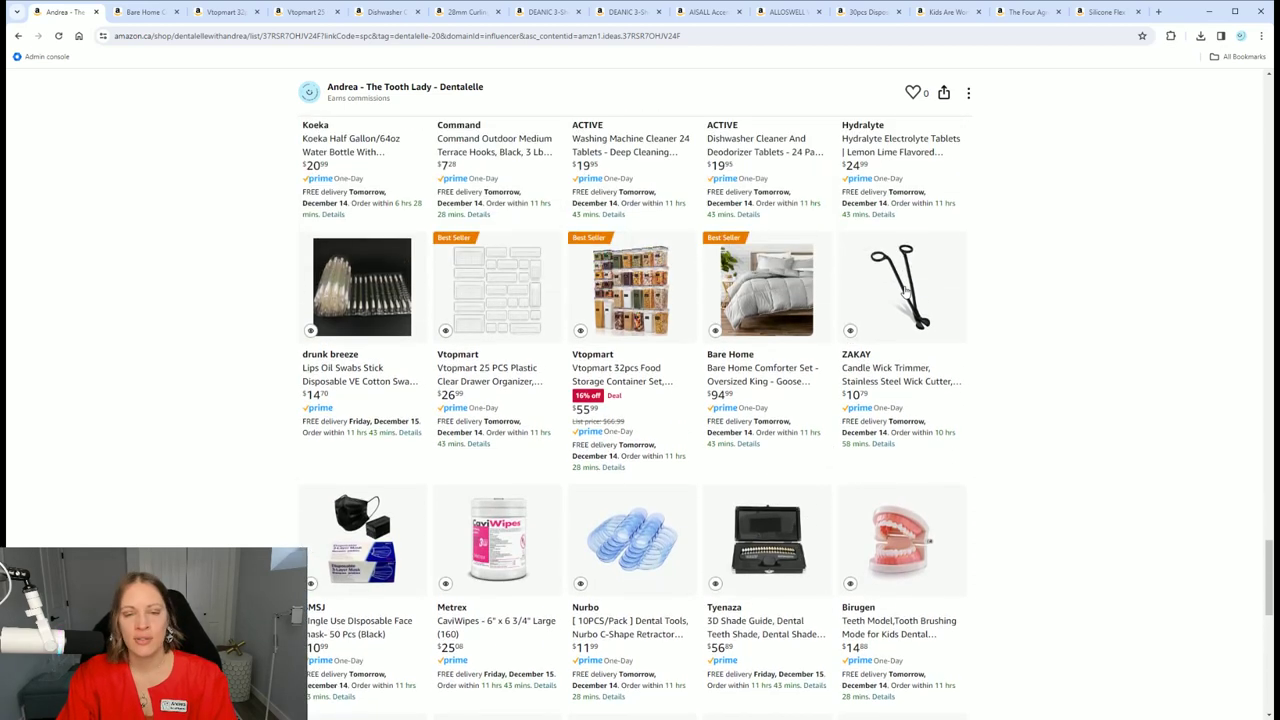
scroll(905, 290, "down", 2)
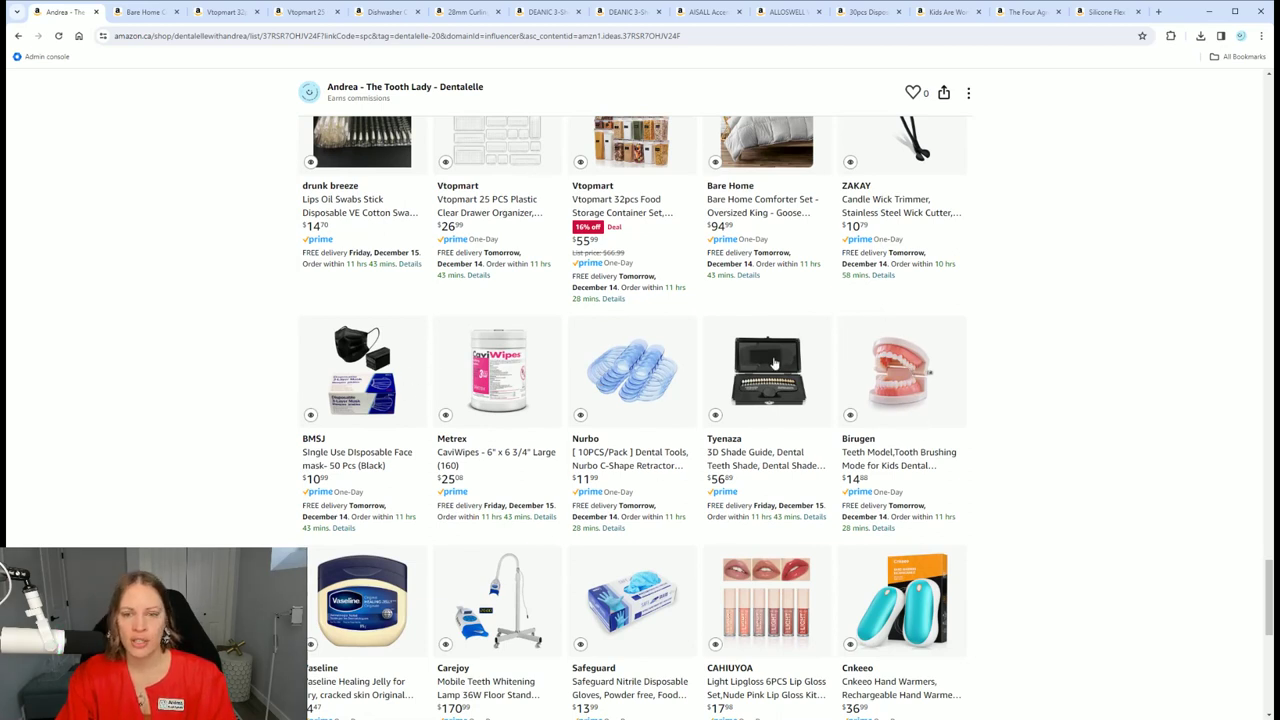
scroll(773, 356, "down", 3)
left_click(905, 322)
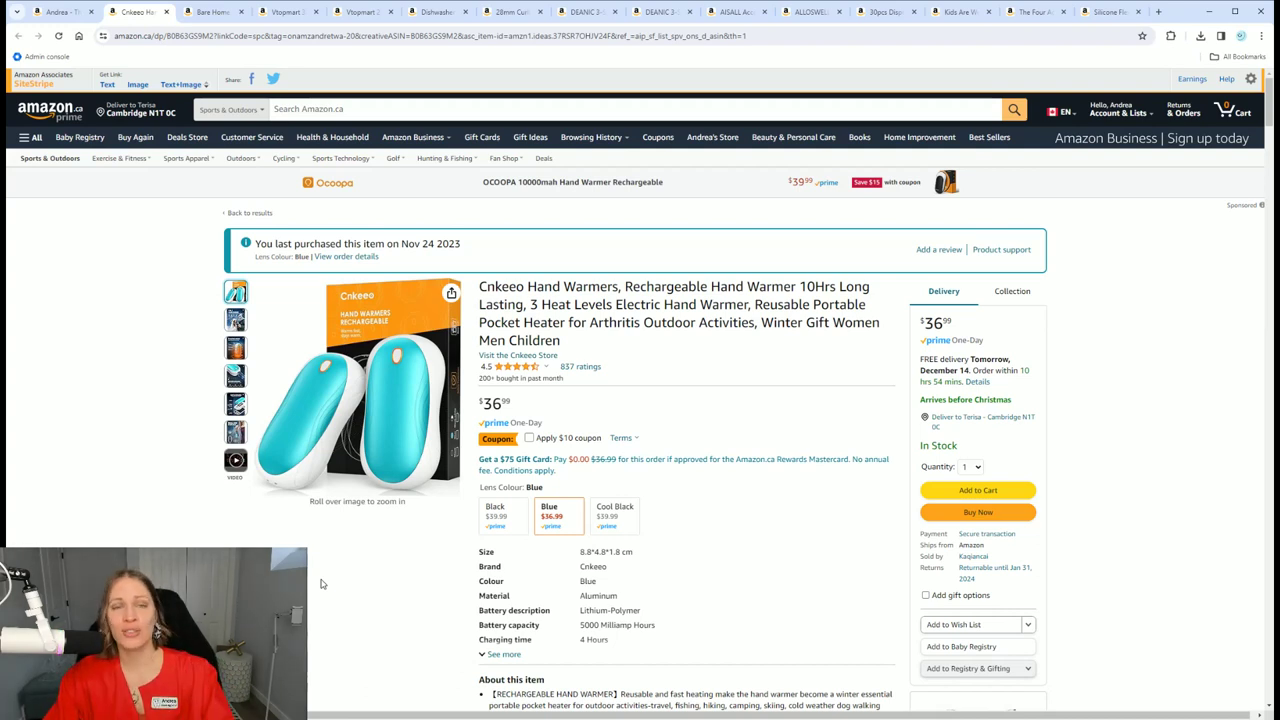
left_click(52, 13)
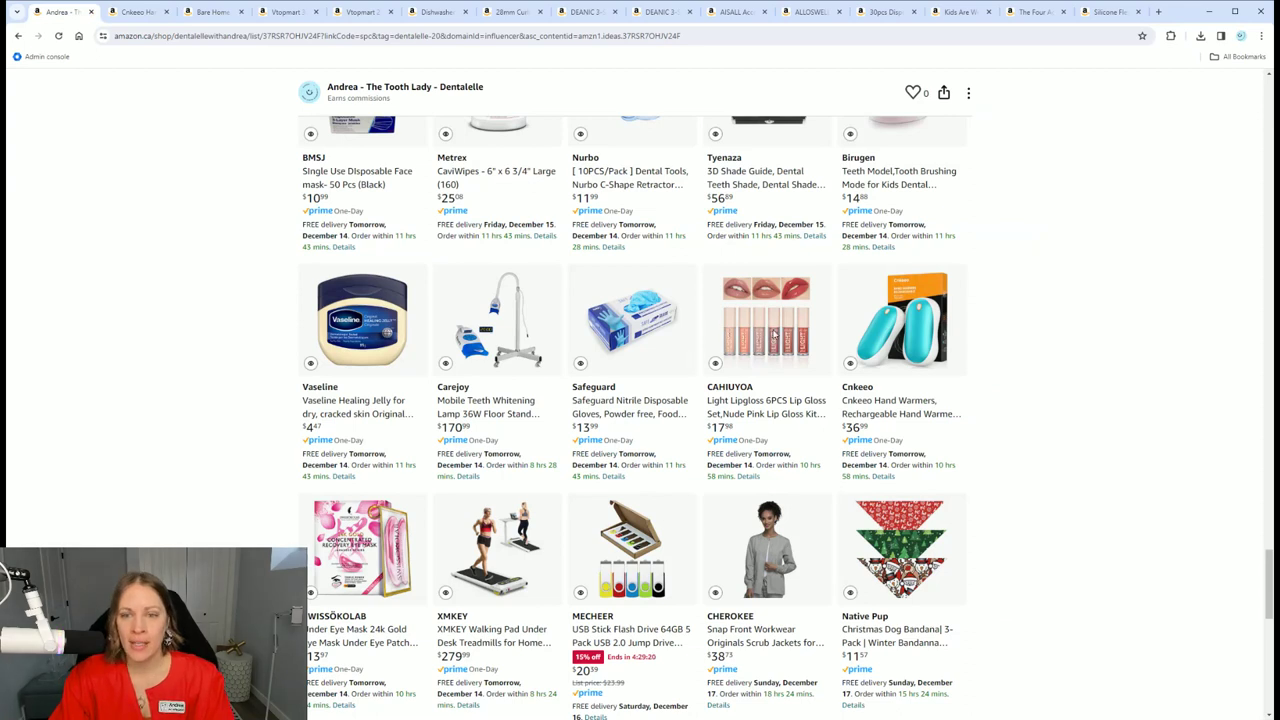
left_click(773, 334)
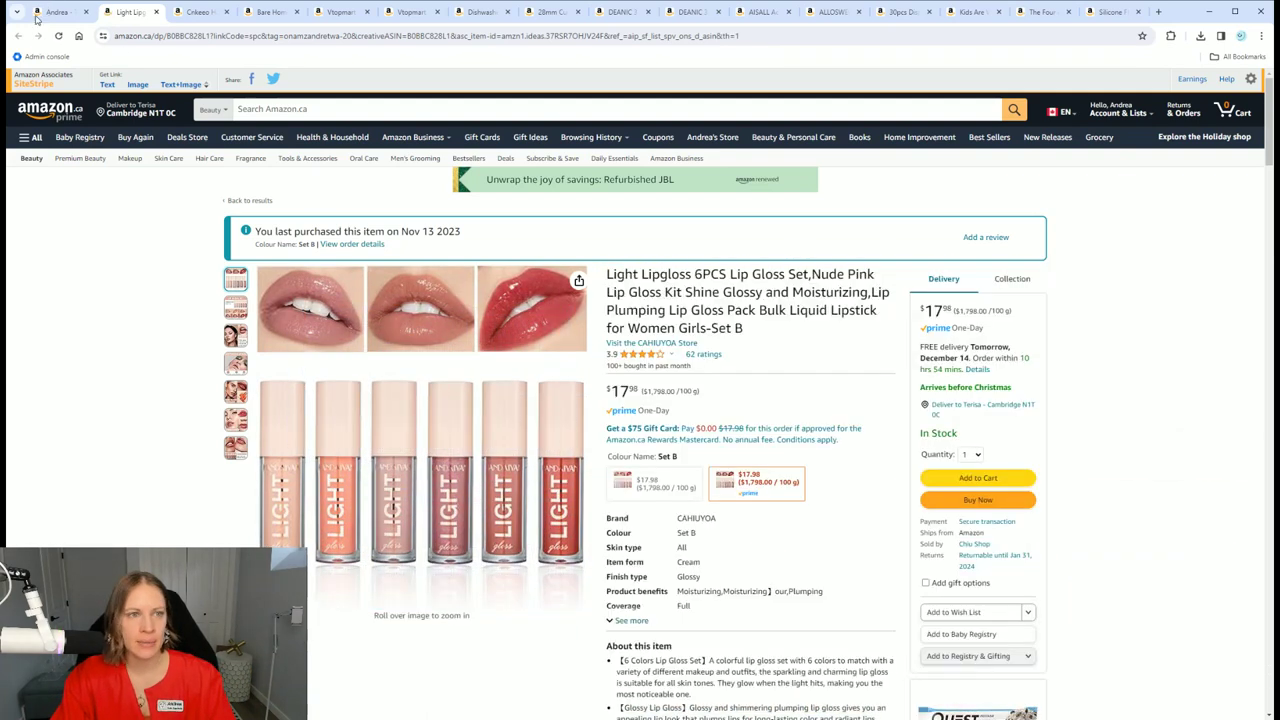
left_click(57, 12)
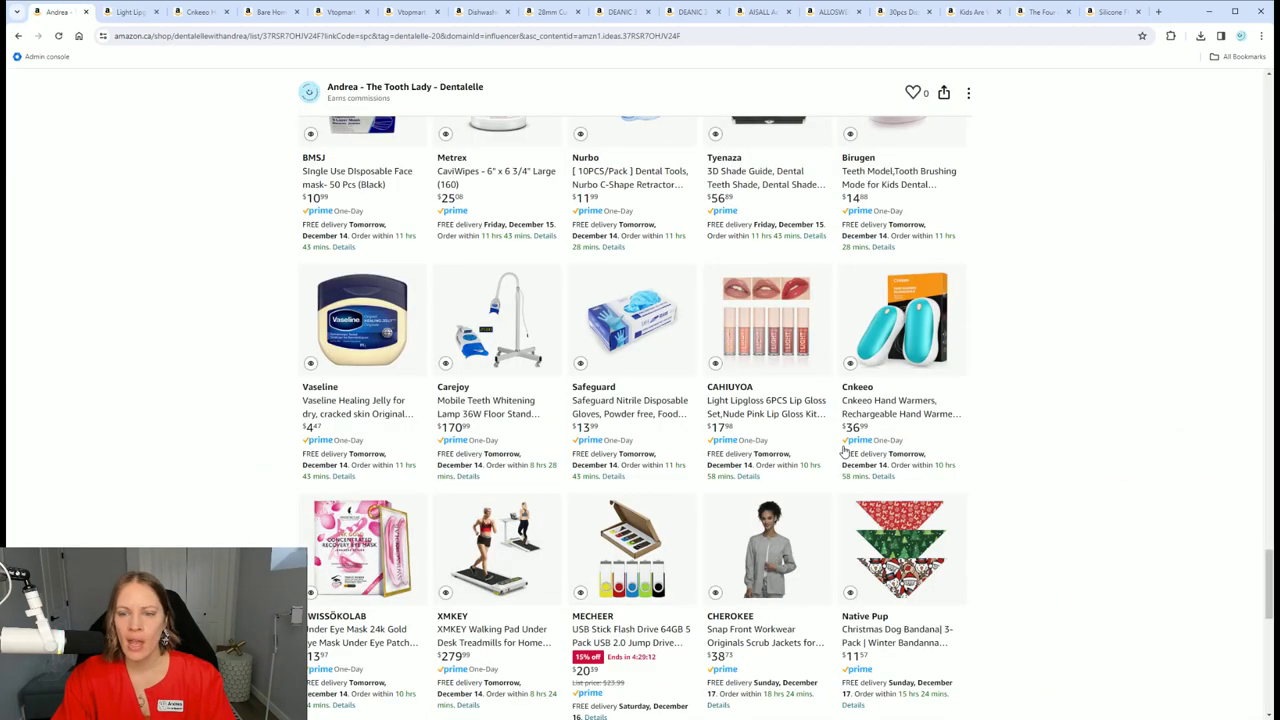
scroll(843, 452, "down", 2)
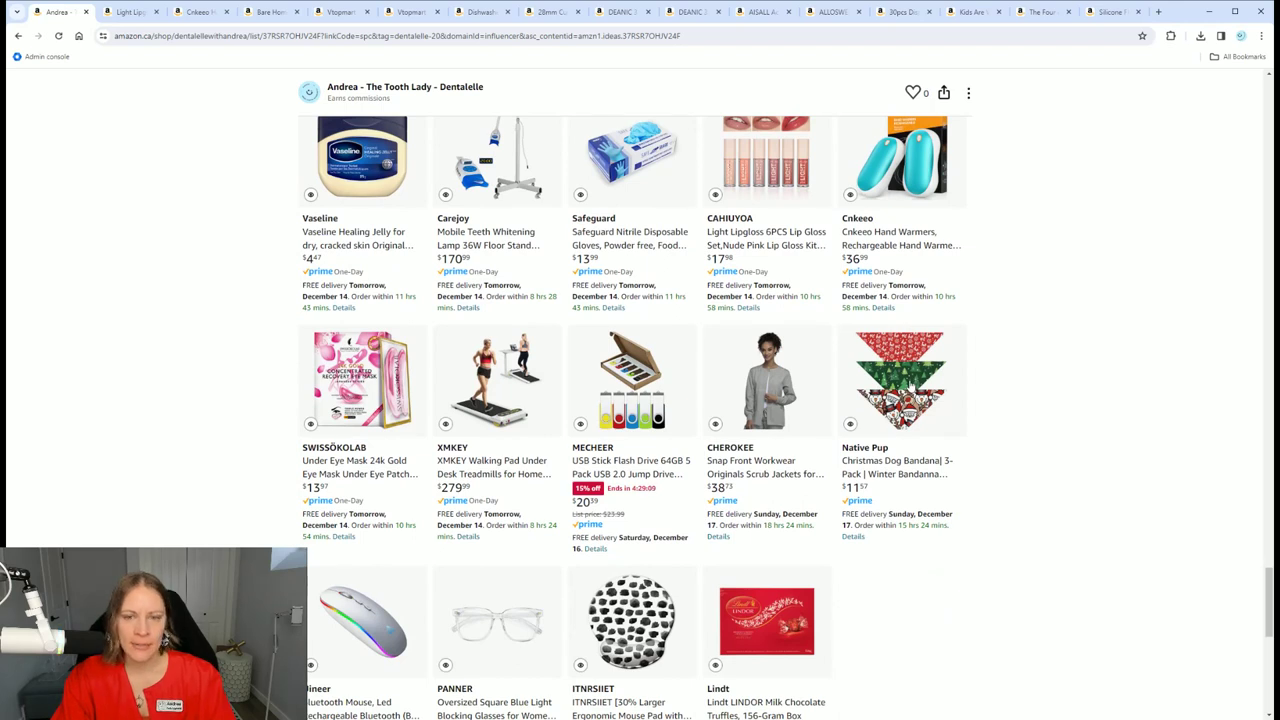
Step: Open the XMKEY walking pad ($279.99) in a new tab, then return to the storefront list
left_click(484, 380)
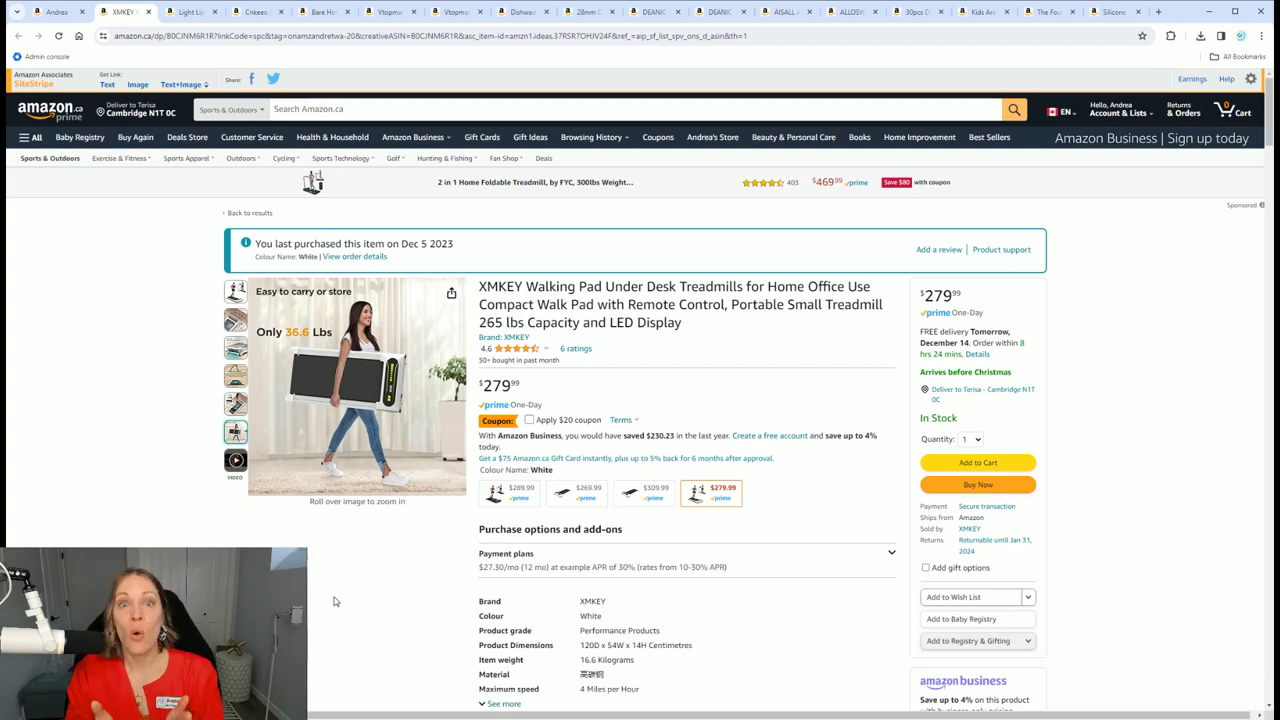
mouse_move(235, 291)
left_click(62, 12)
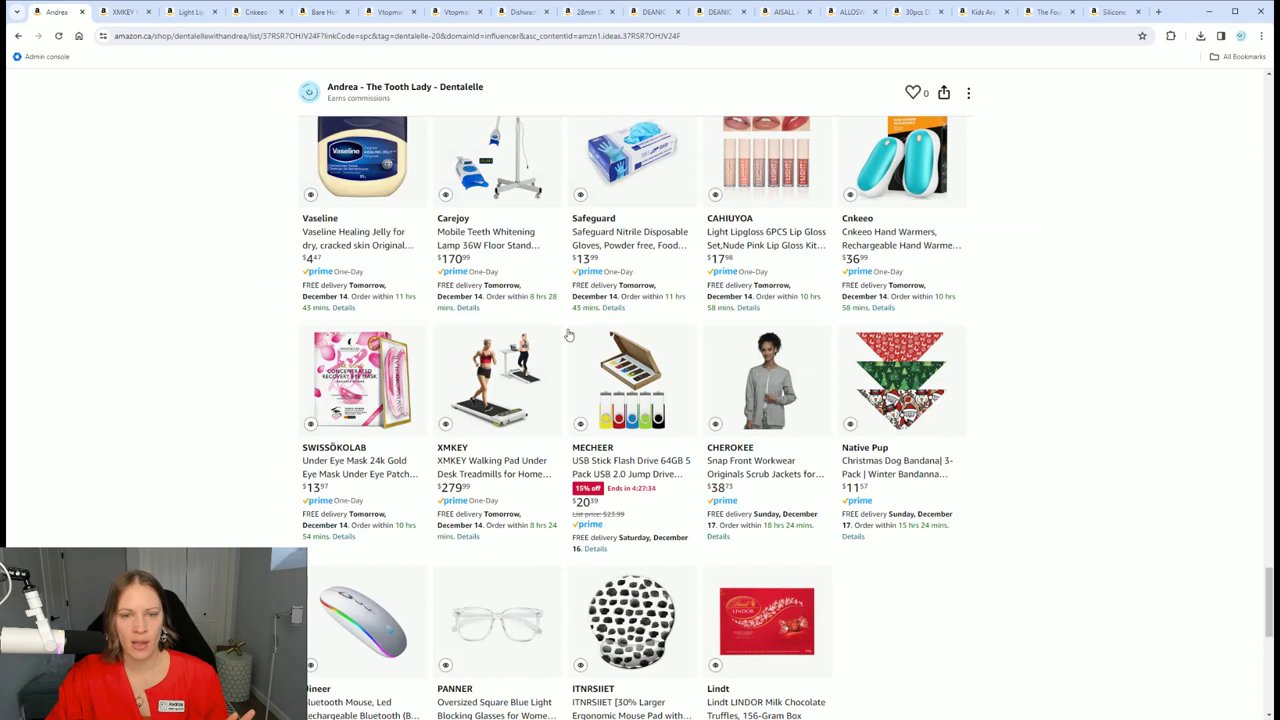
scroll(637, 403, "down", 1)
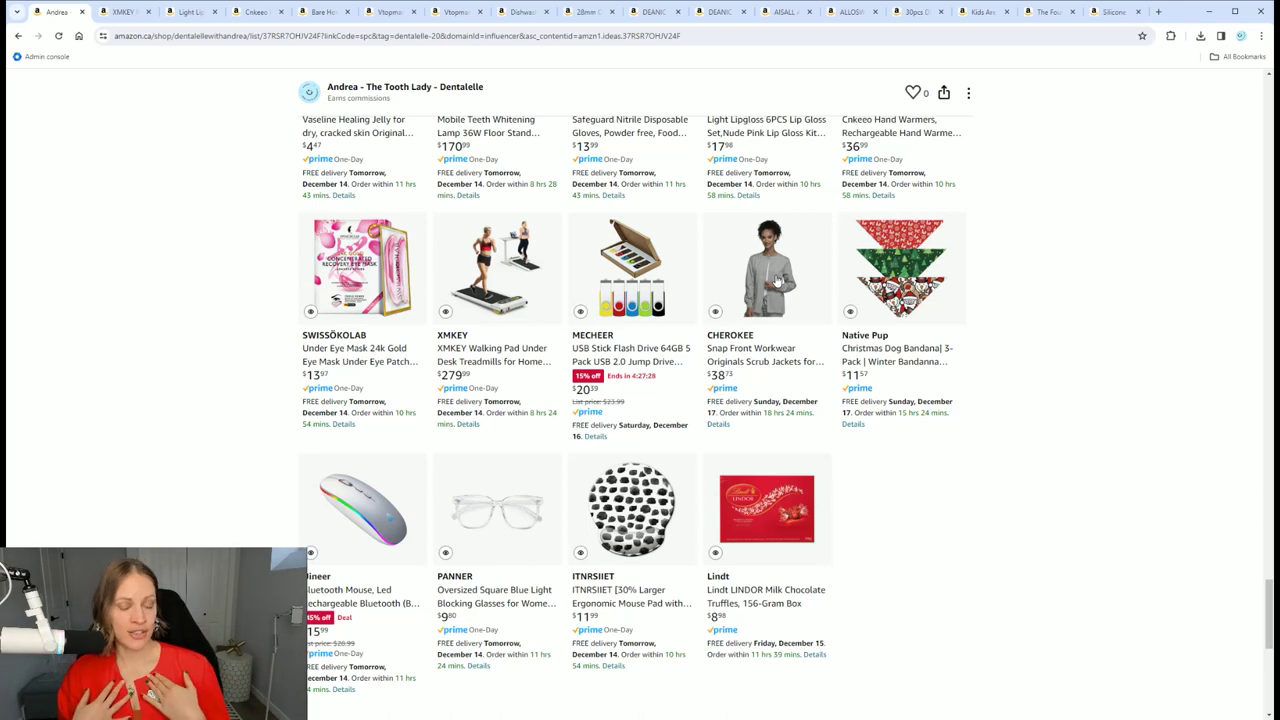
Step: Open the CHEROKEE scrub jacket in a new tab, then close all eight product tabs
left_click(777, 281)
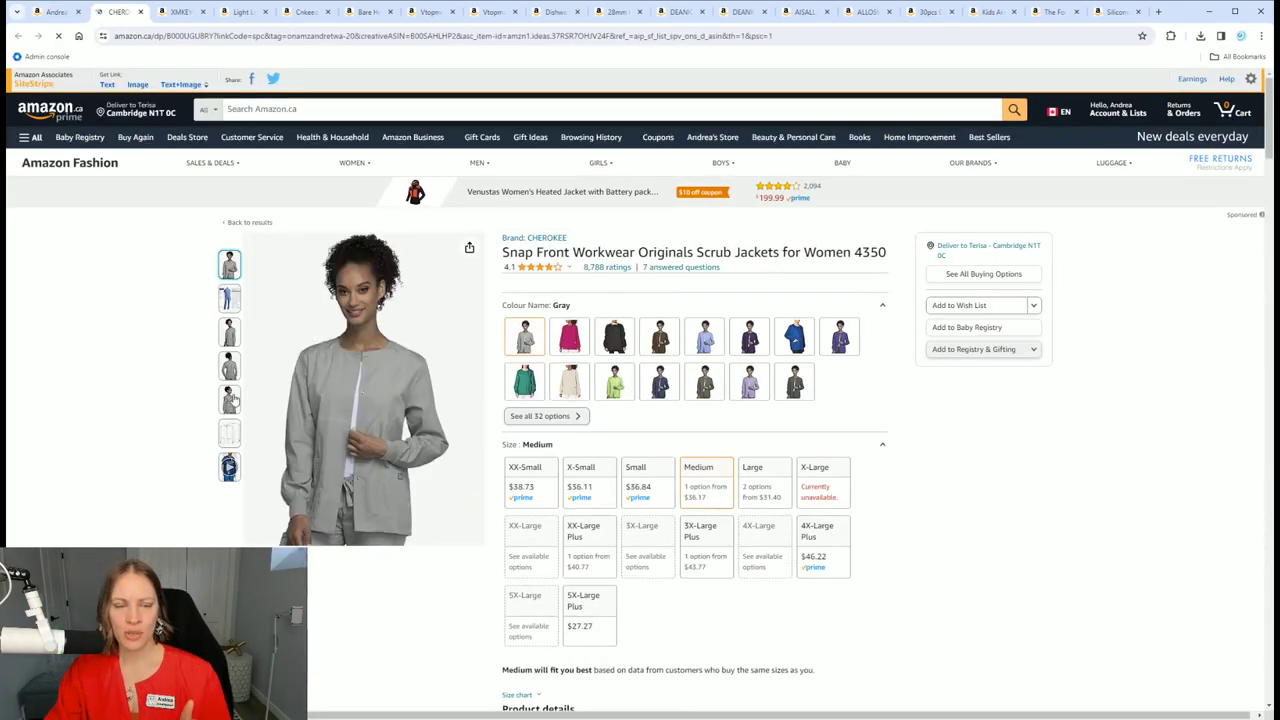
left_click(140, 12)
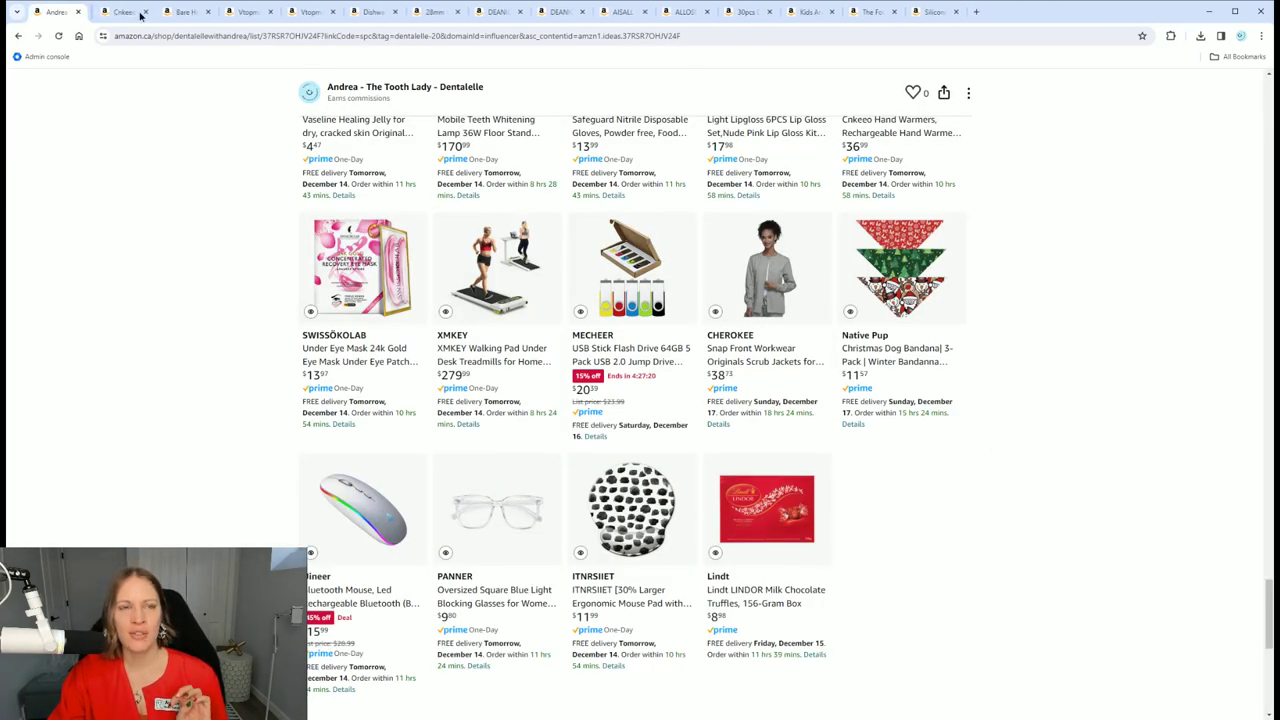
left_click(140, 12)
left_click(140, 12)
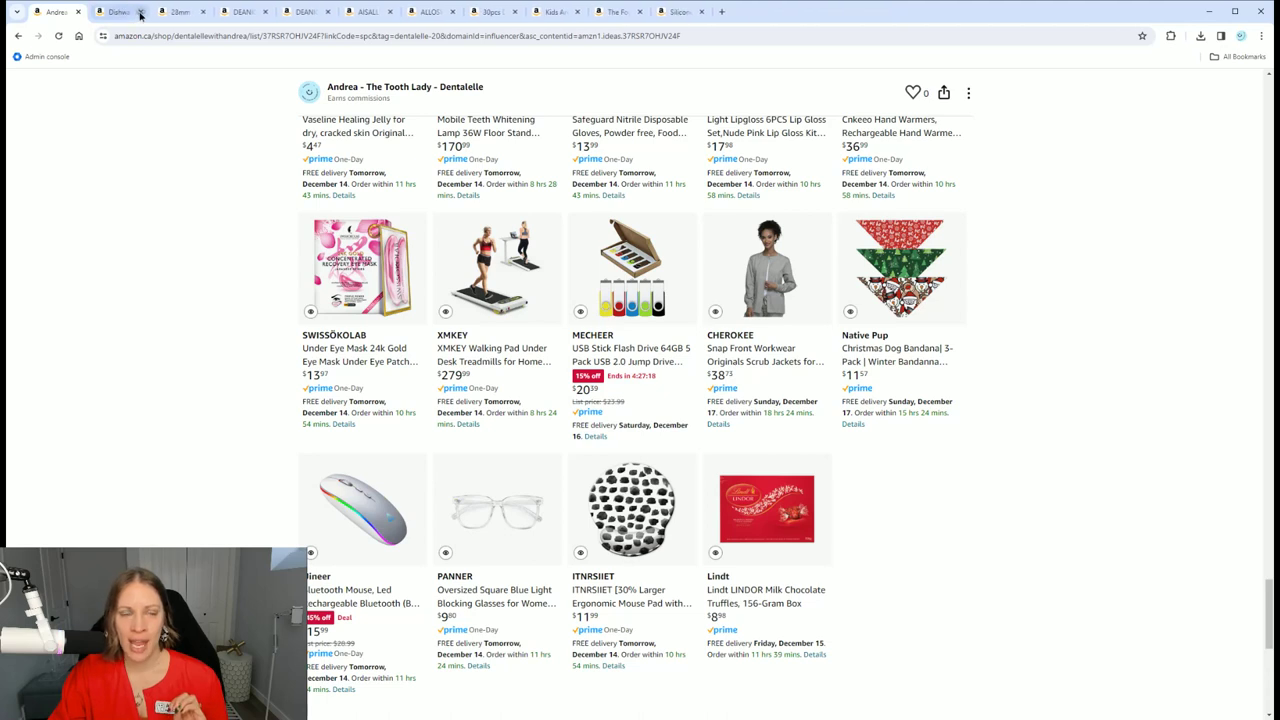
left_click(140, 12)
left_click(140, 12)
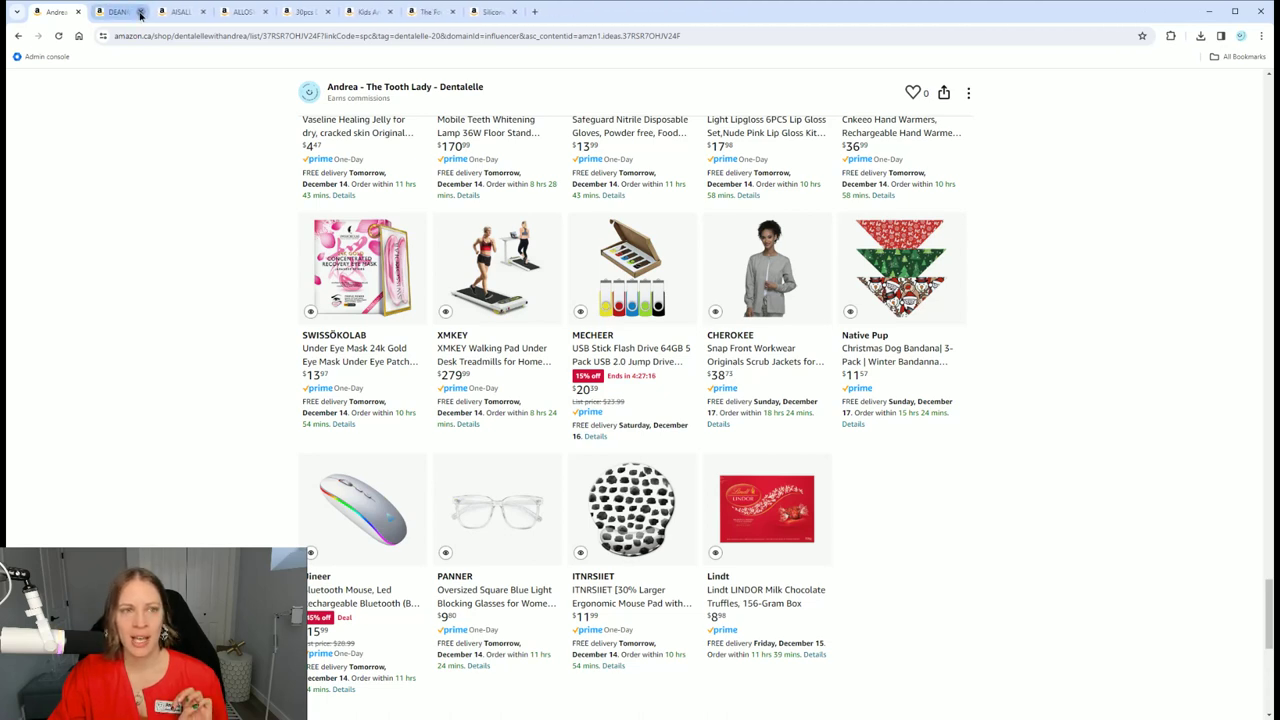
left_click(140, 12)
left_click(140, 12)
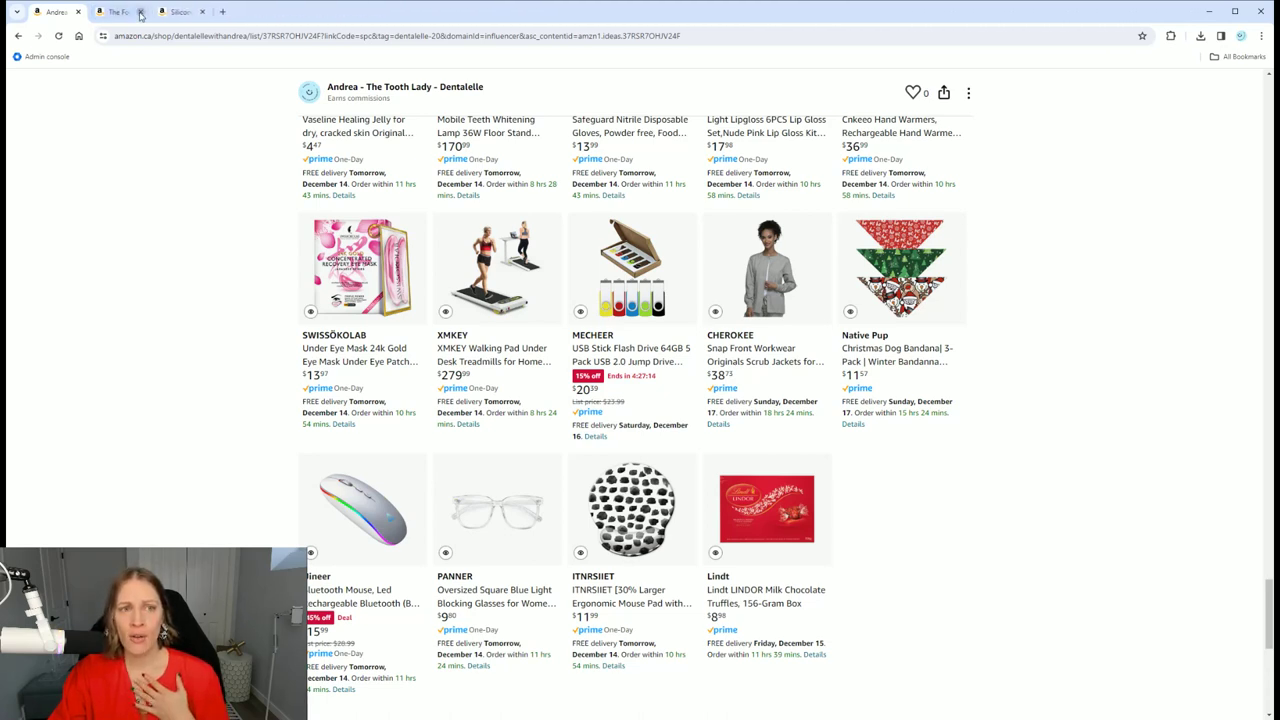
left_click(140, 12)
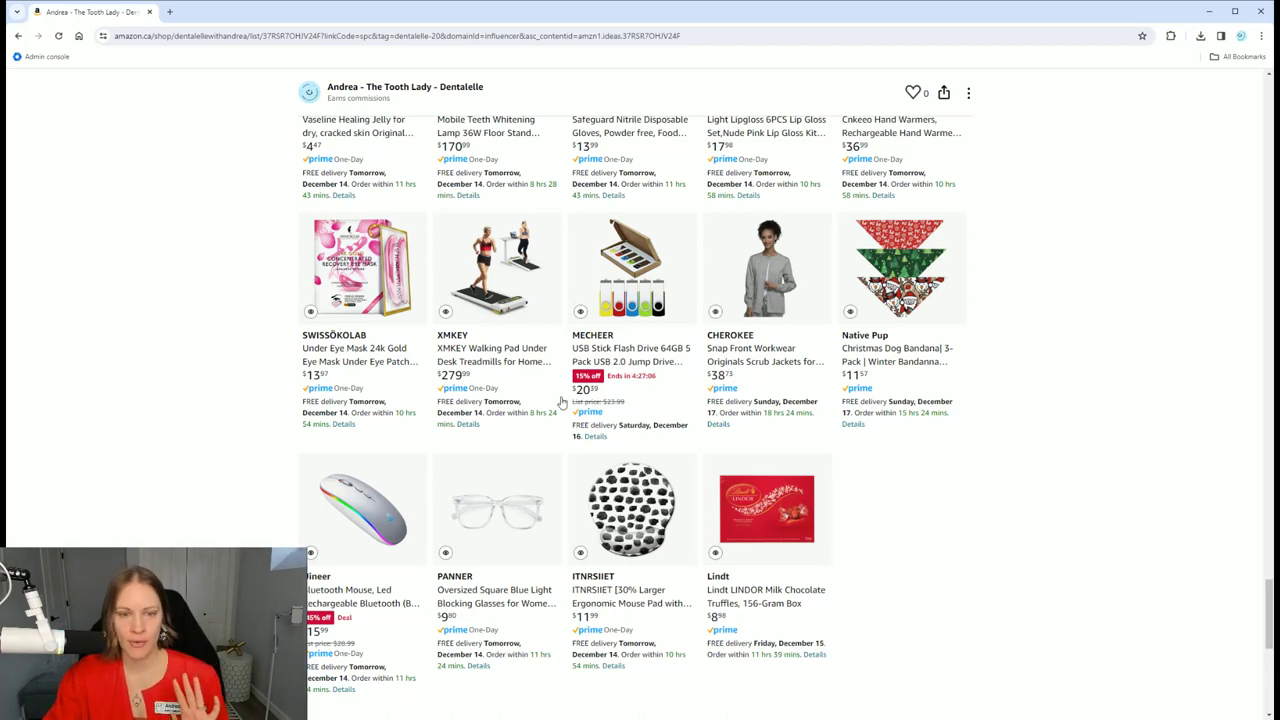
scroll(575, 415, "down", 3)
Step: Open the PANNER Oversized Square Blue Light Blocking Glasses ($9.80) in a new tab
left_click(514, 338)
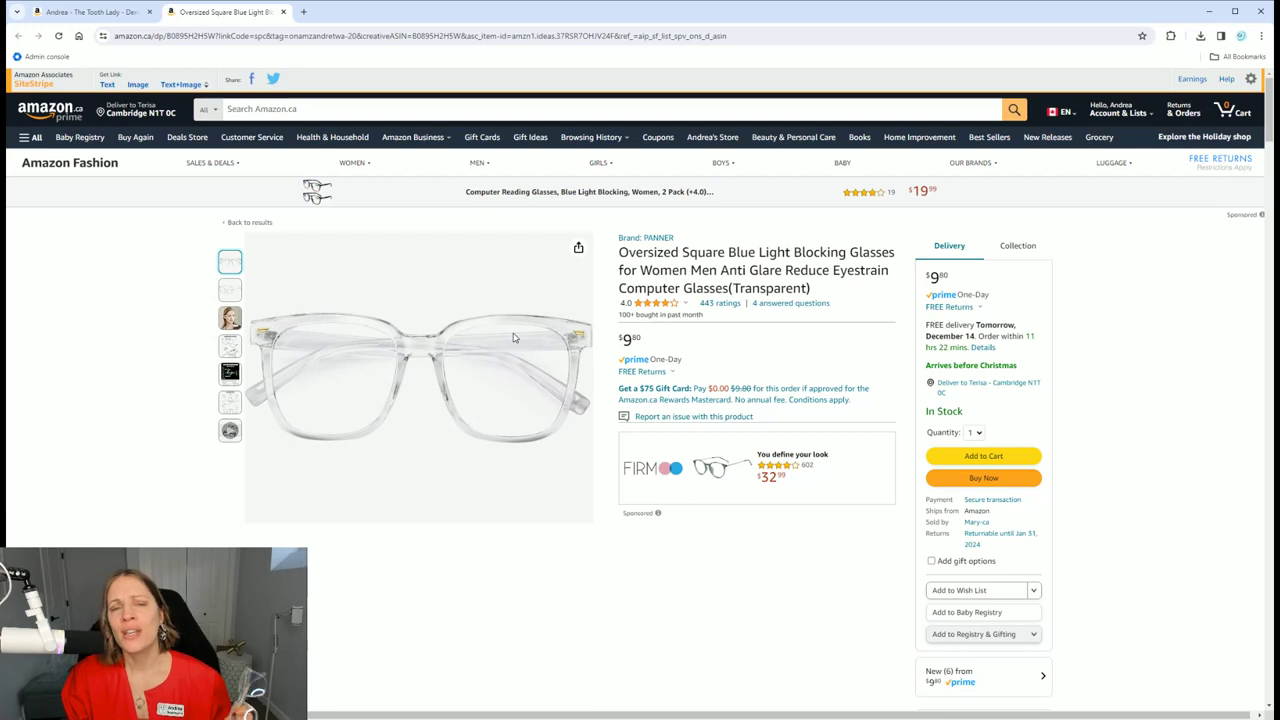
scroll(586, 543, "down", 3)
scroll(586, 543, "down", 3)
scroll(567, 513, "down", 2)
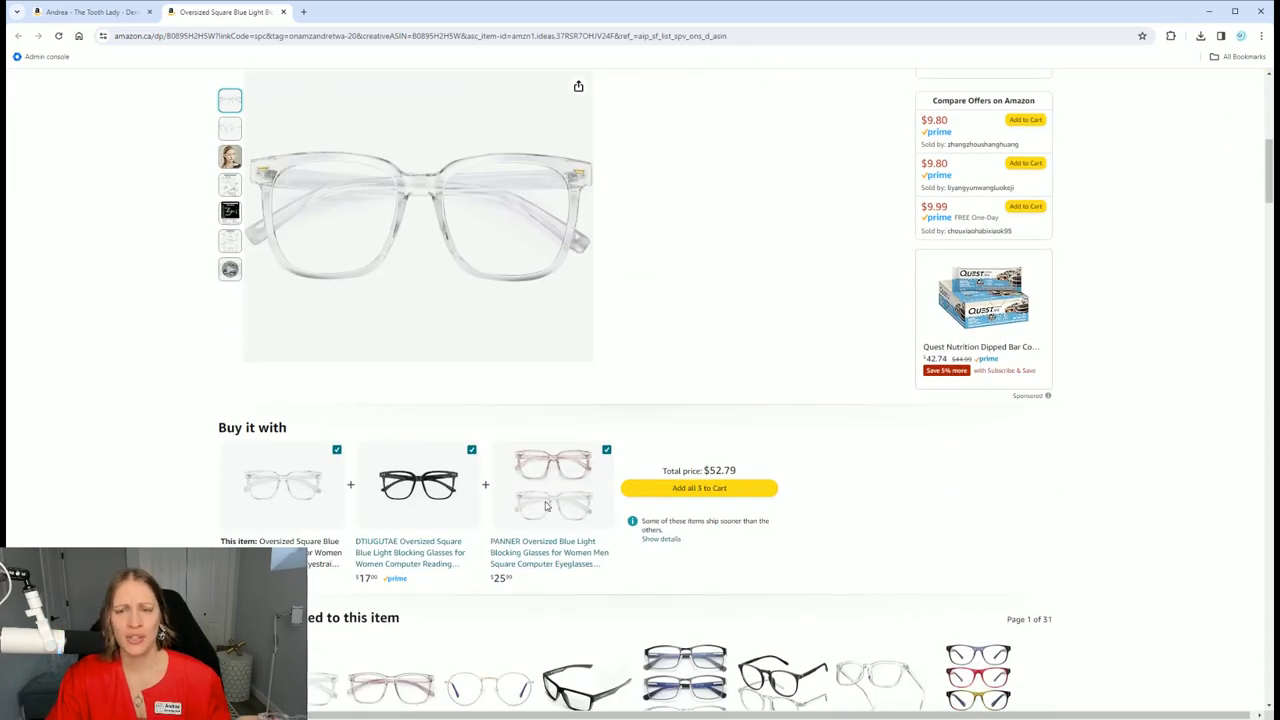
scroll(586, 511, "up", 3)
scroll(586, 511, "up", 5)
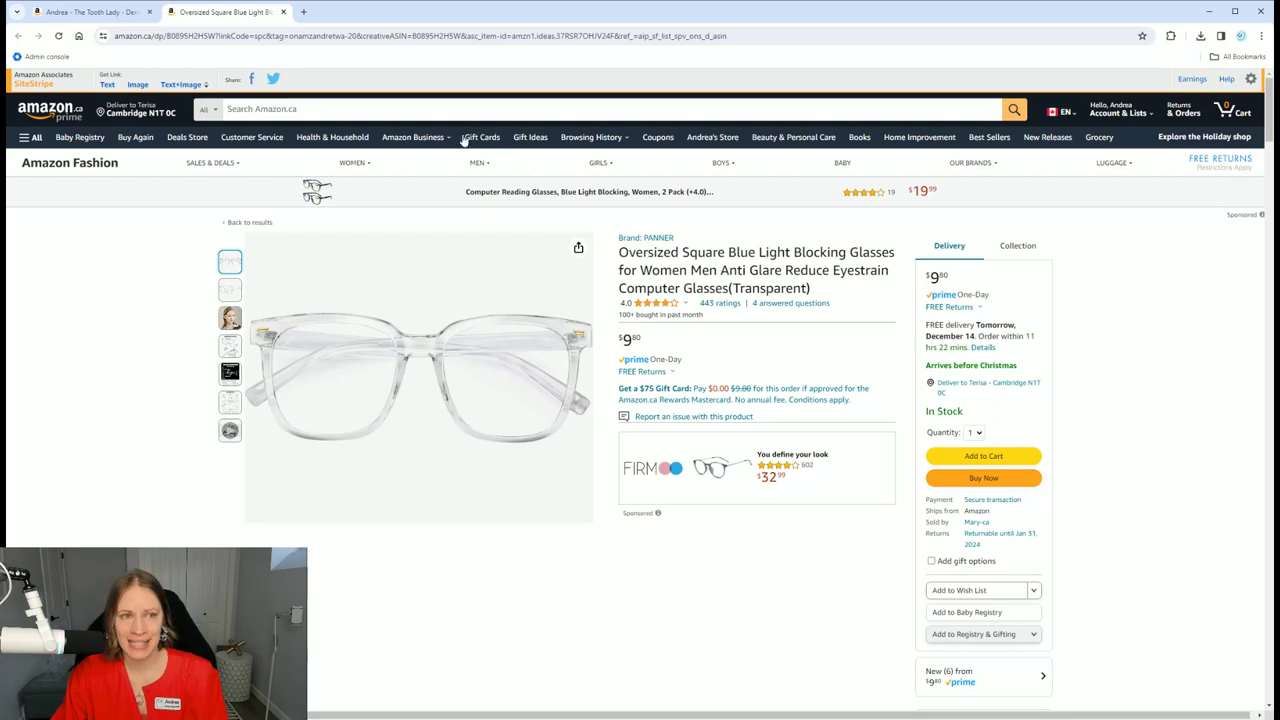
Step: Return to the storefront list and open the PANNER glasses again in another tab
left_click(90, 12)
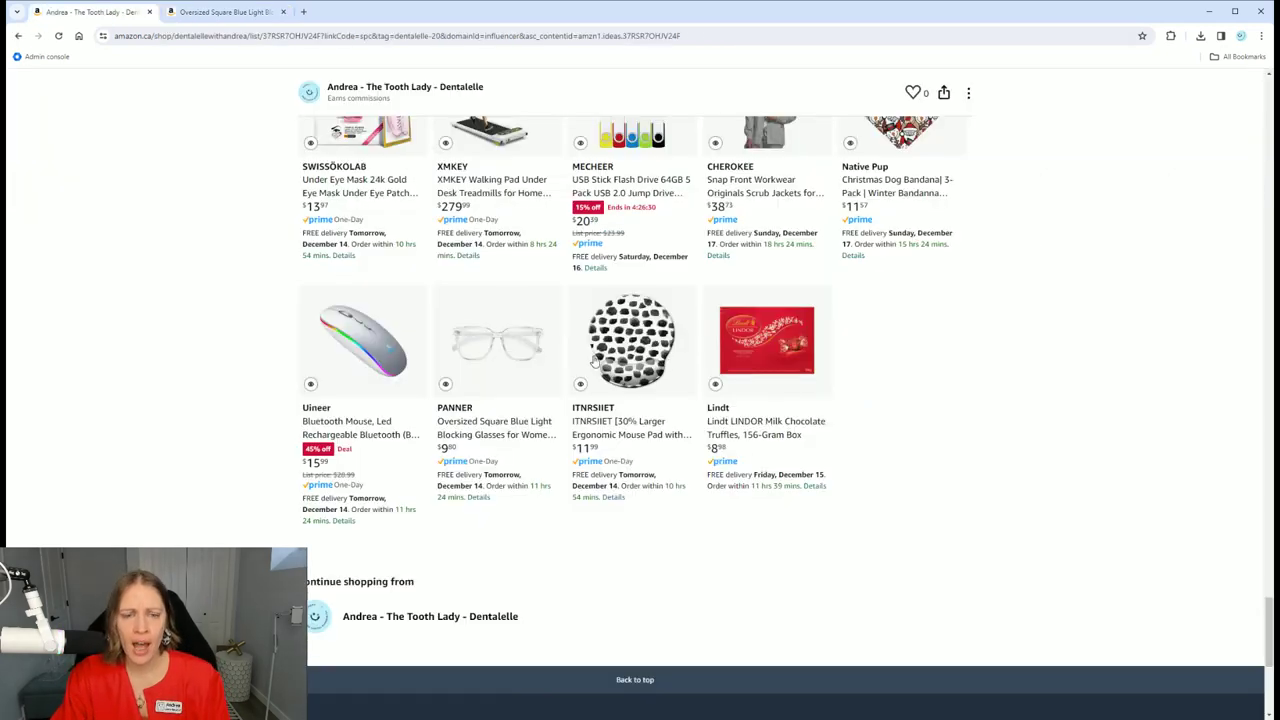
left_click(500, 341)
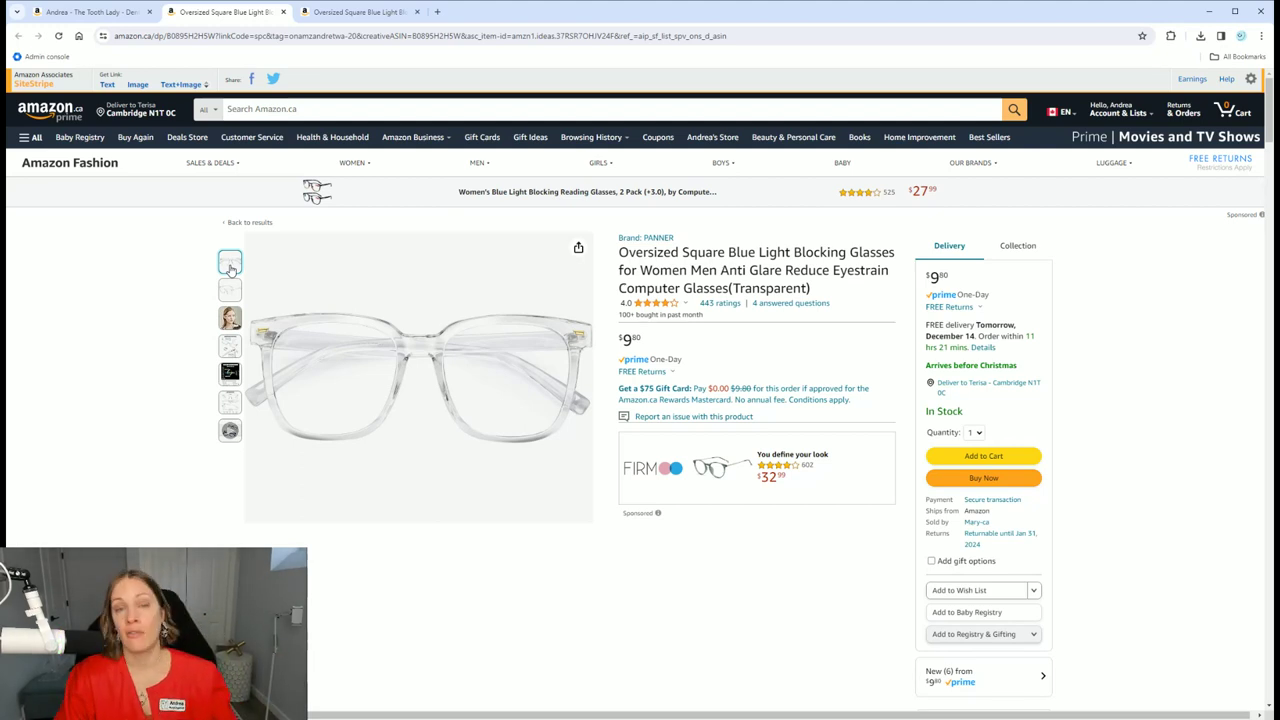
Step: From the storefront list, open the Bluetooth mouse and ITNRSIIET mouse pad ($11.99) in new tabs
left_click(107, 12)
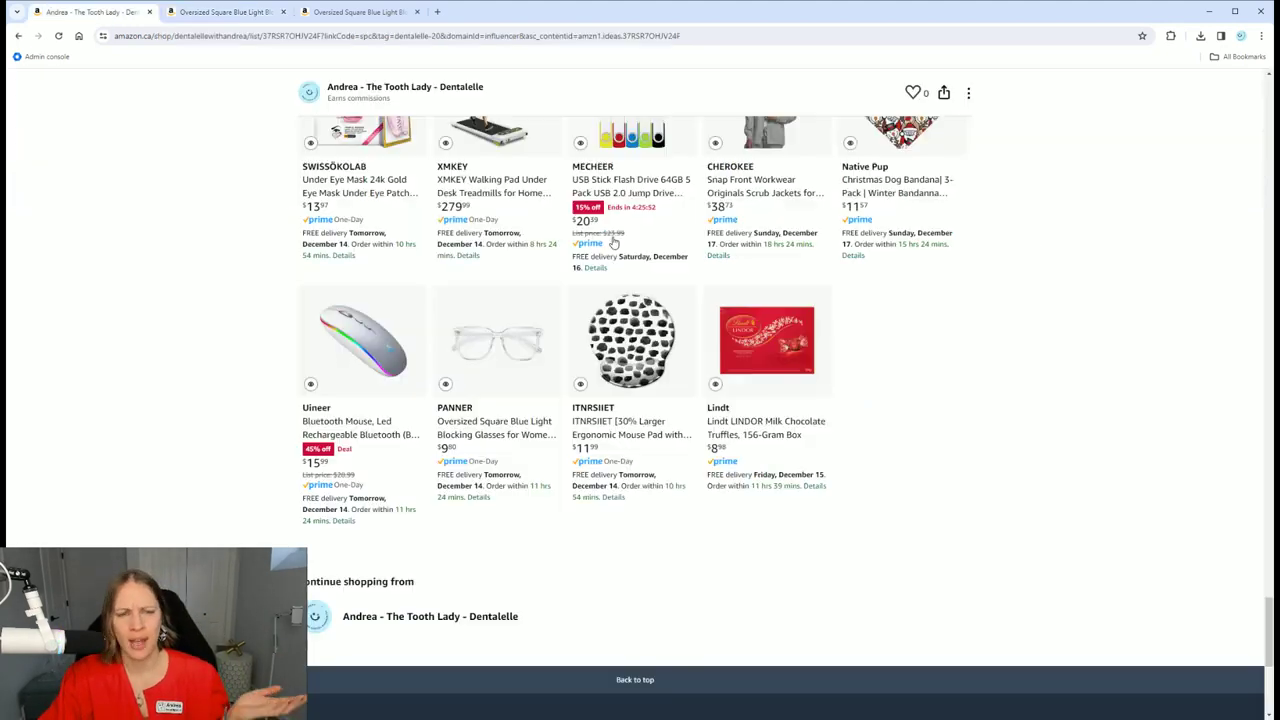
left_click(358, 333)
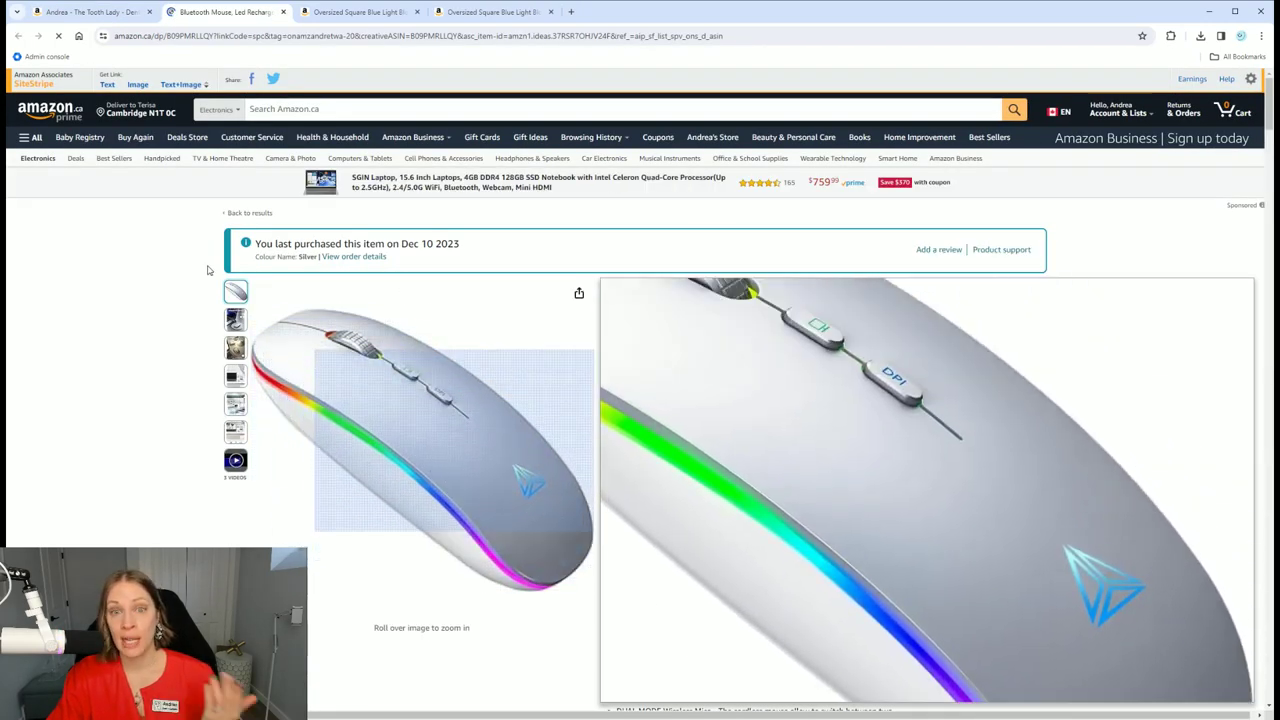
left_click(80, 12)
scroll(605, 318, "down", 1)
left_click(630, 287)
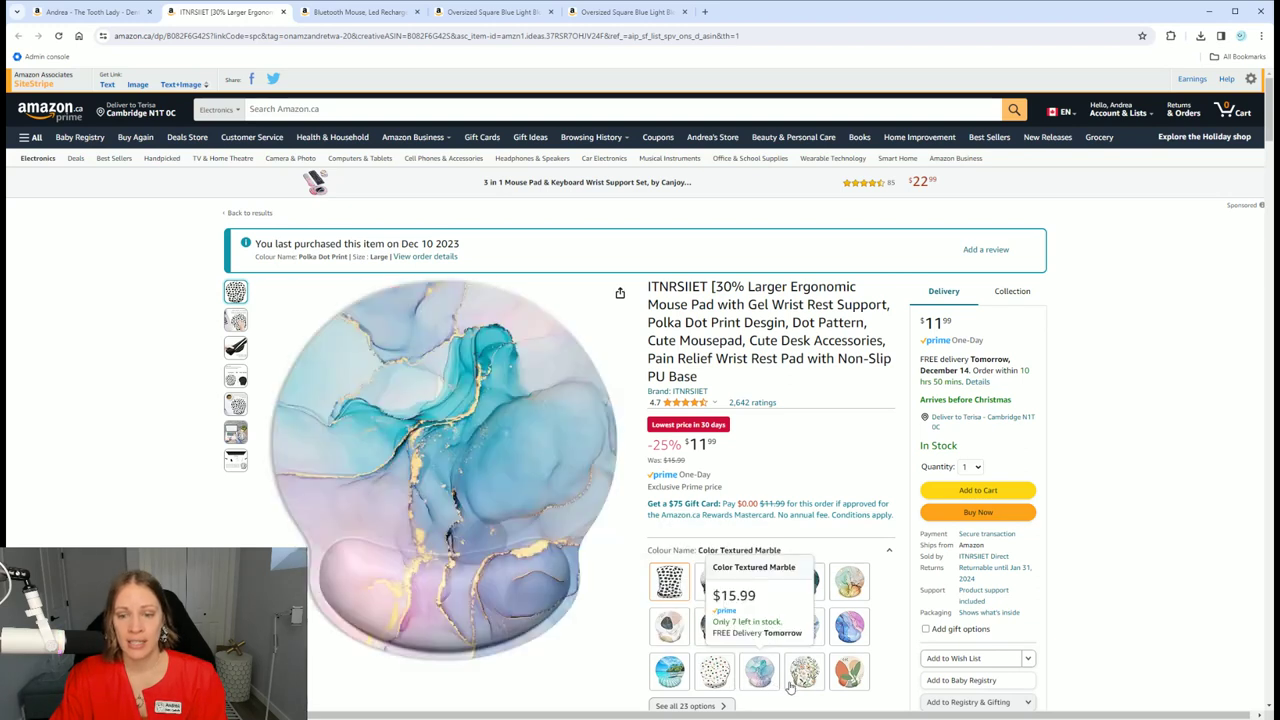
Step: Return to the storefront list and open the Lindt LINDOR truffles ($8.98) in a new tab
left_click(90, 12)
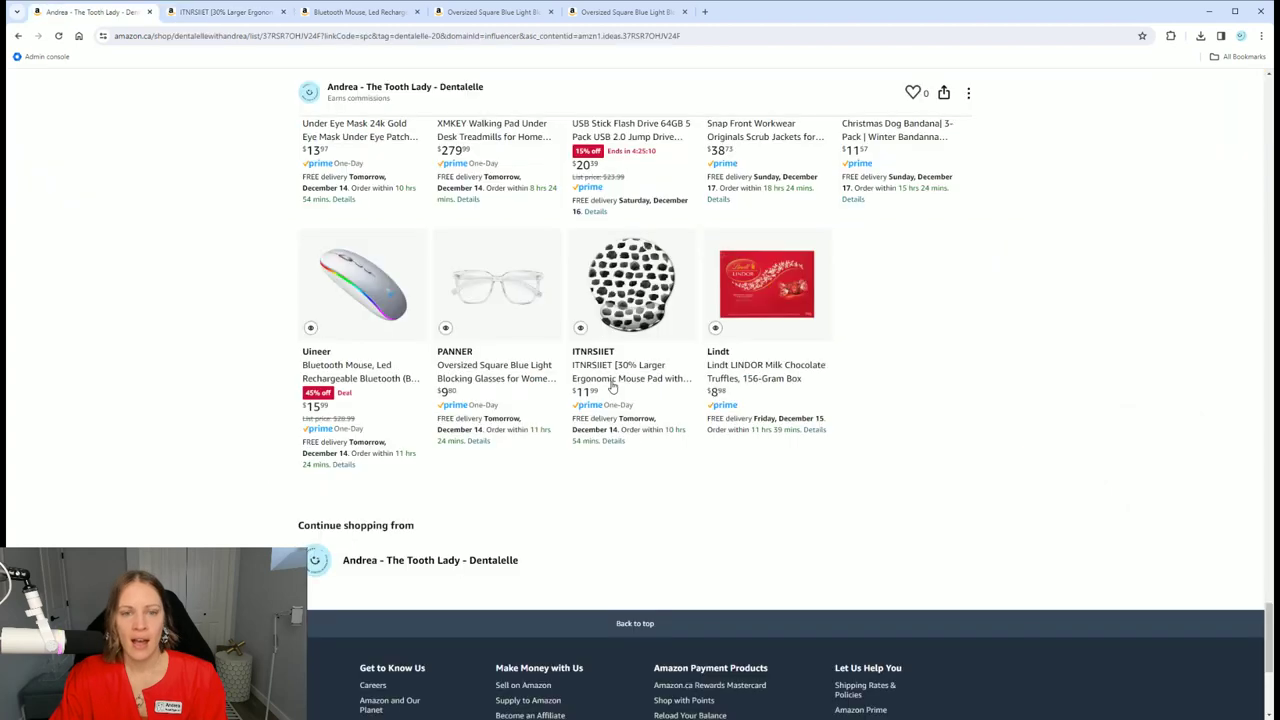
scroll(608, 383, "down", 1)
scroll(612, 386, "up", 1)
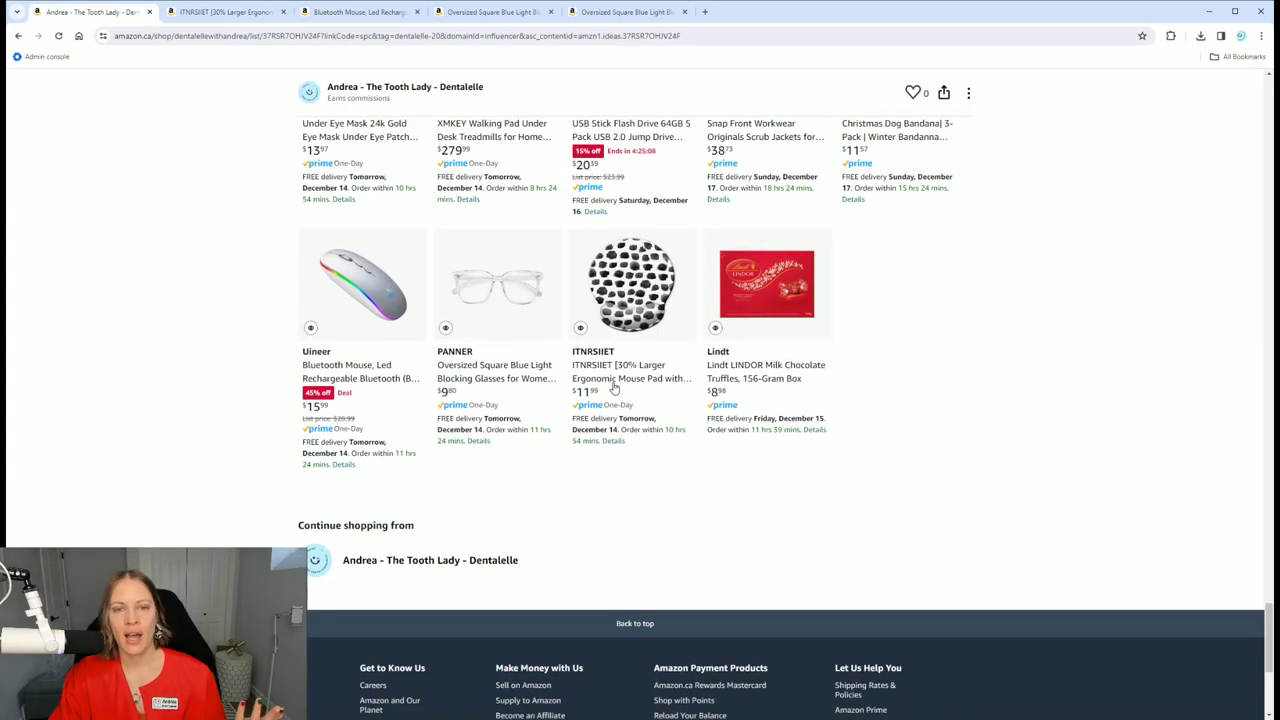
left_click(776, 293)
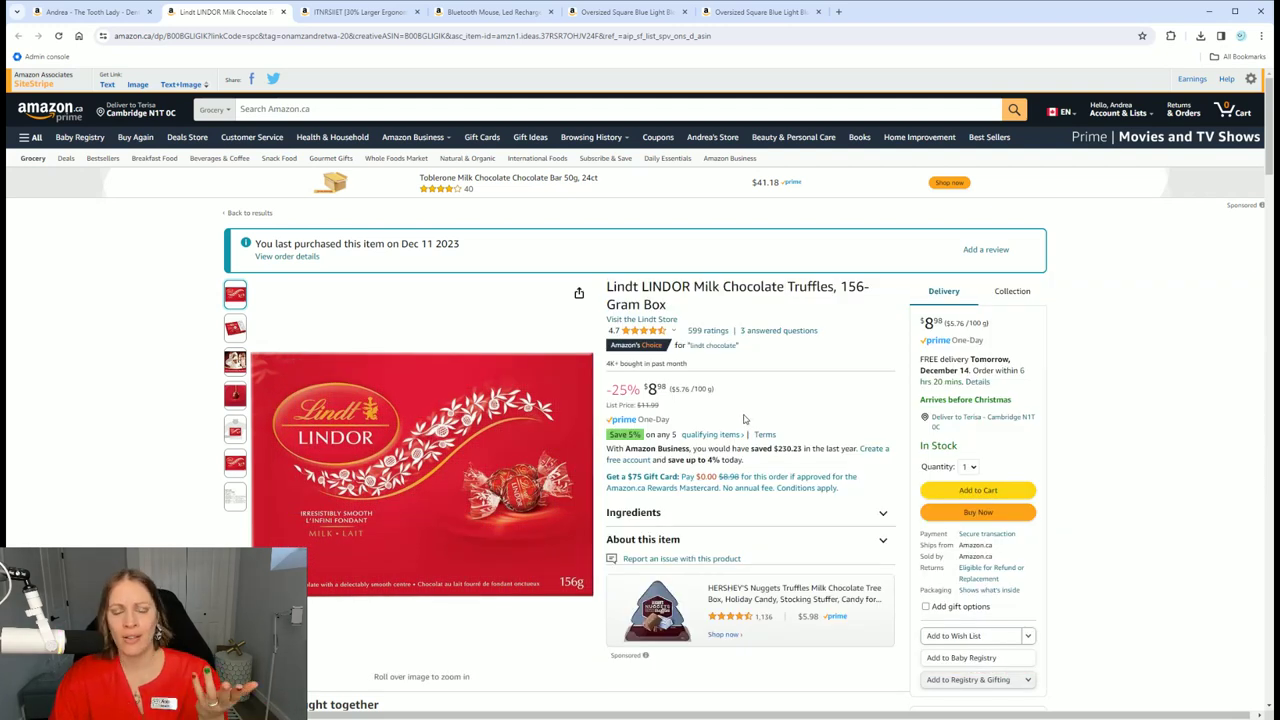
Step: Return to the storefront list and open the Shark WV201 WANDVAC vacuum ($122.99) in a new tab
left_click(110, 12)
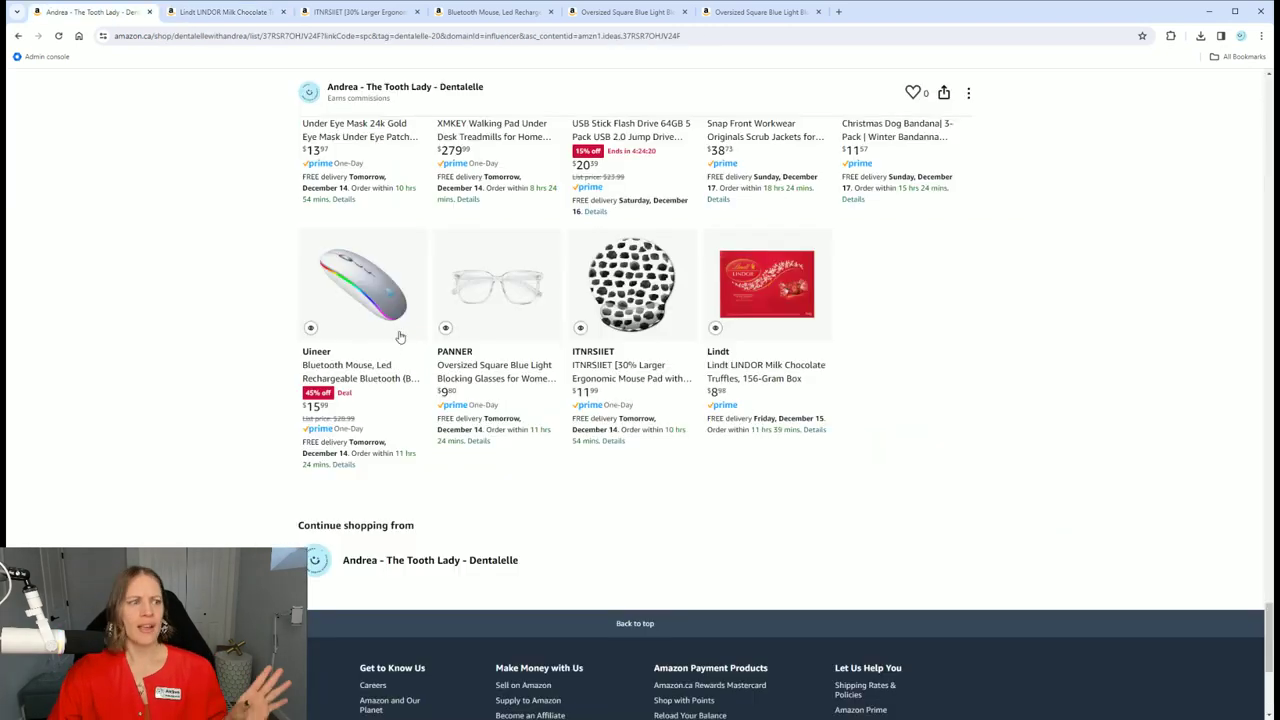
scroll(283, 344, "up", 5)
scroll(285, 345, "up", 5)
scroll(288, 348, "up", 5)
scroll(295, 355, "up", 5)
scroll(298, 357, "up", 5)
scroll(299, 358, "up", 5)
scroll(300, 360, "up", 5)
scroll(301, 362, "up", 5)
scroll(300, 362, "up", 2)
scroll(336, 350, "down", 5)
scroll(450, 355, "down", 3)
scroll(530, 357, "down", 3)
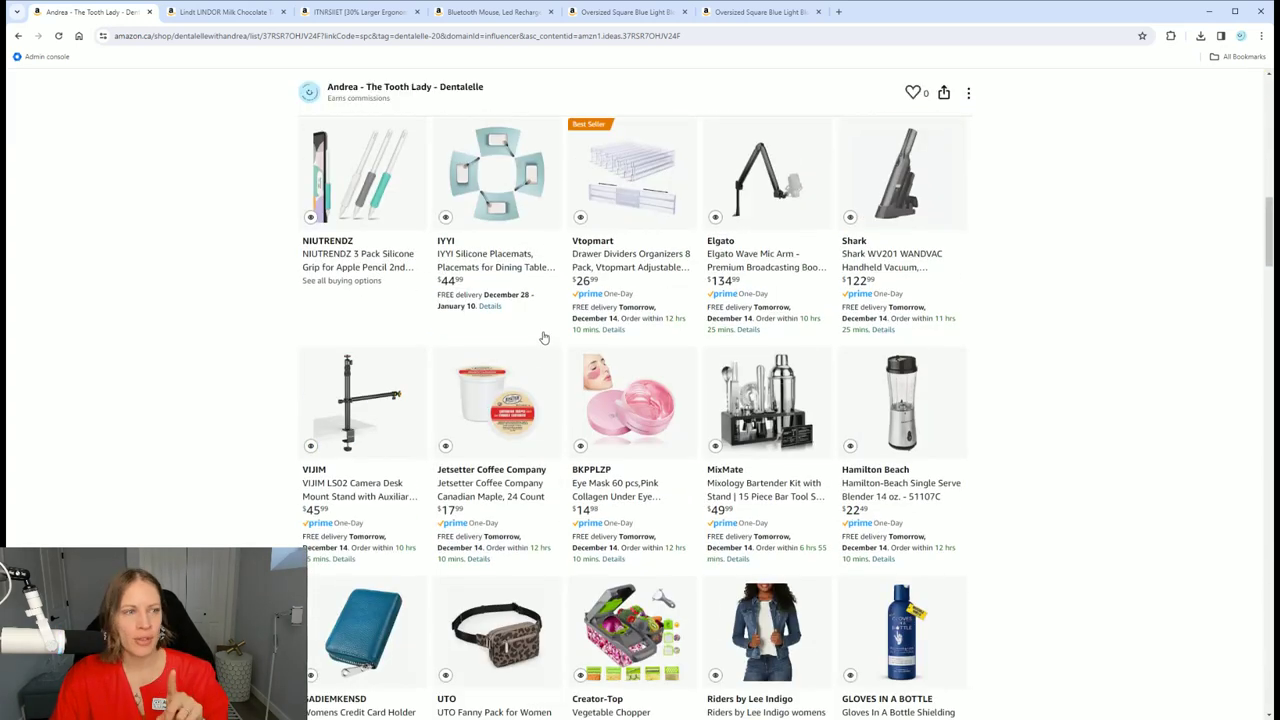
scroll(700, 340, "down", 1)
scroll(890, 320, "up", 2)
left_click(900, 317)
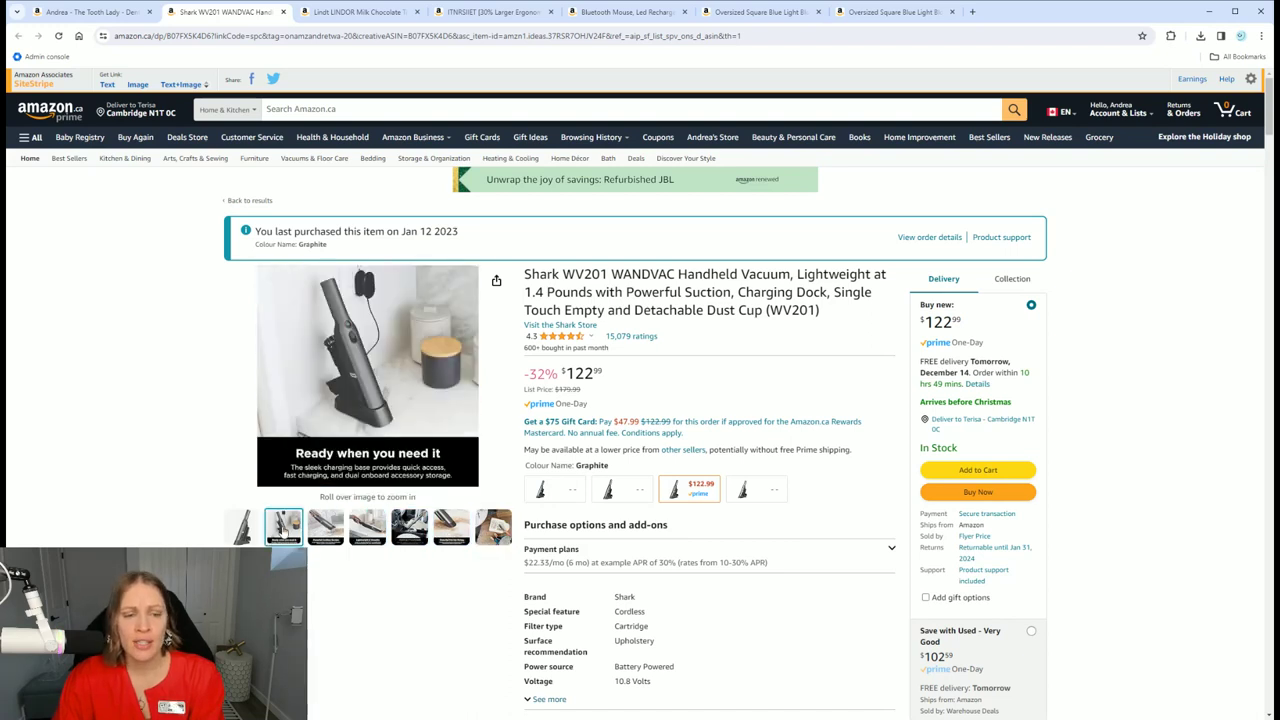
mouse_move(241, 526)
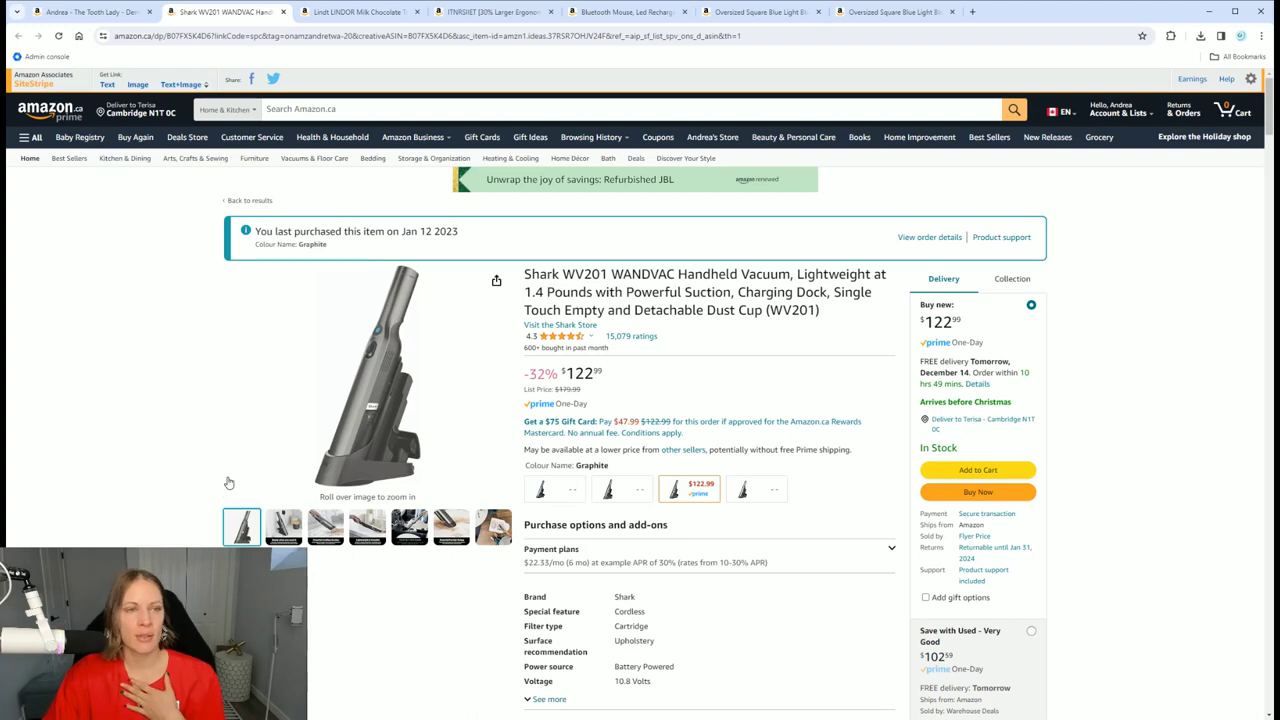
Step: Switch back to the Andrea storefront tab at the top of What I Bought in 2023
left_click(65, 12)
scroll(455, 423, "up", 3)
scroll(465, 440, "up", 3)
scroll(474, 459, "up", 5)
scroll(474, 459, "up", 2)
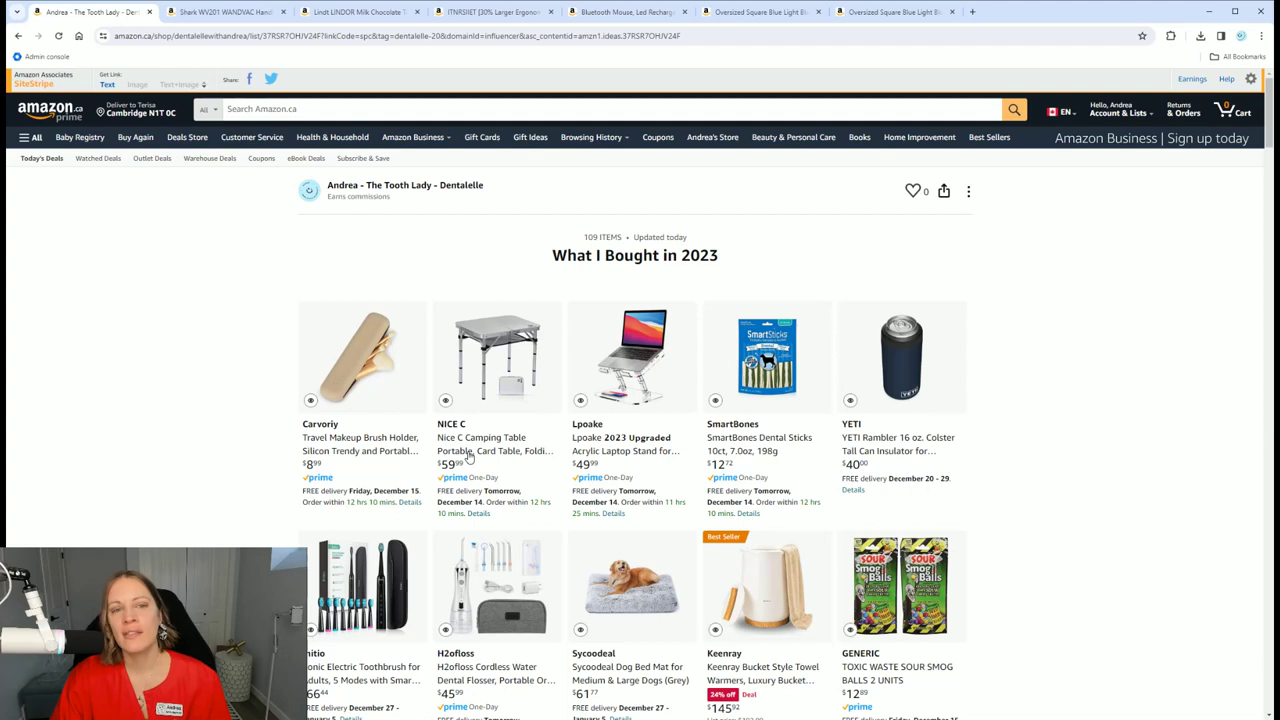